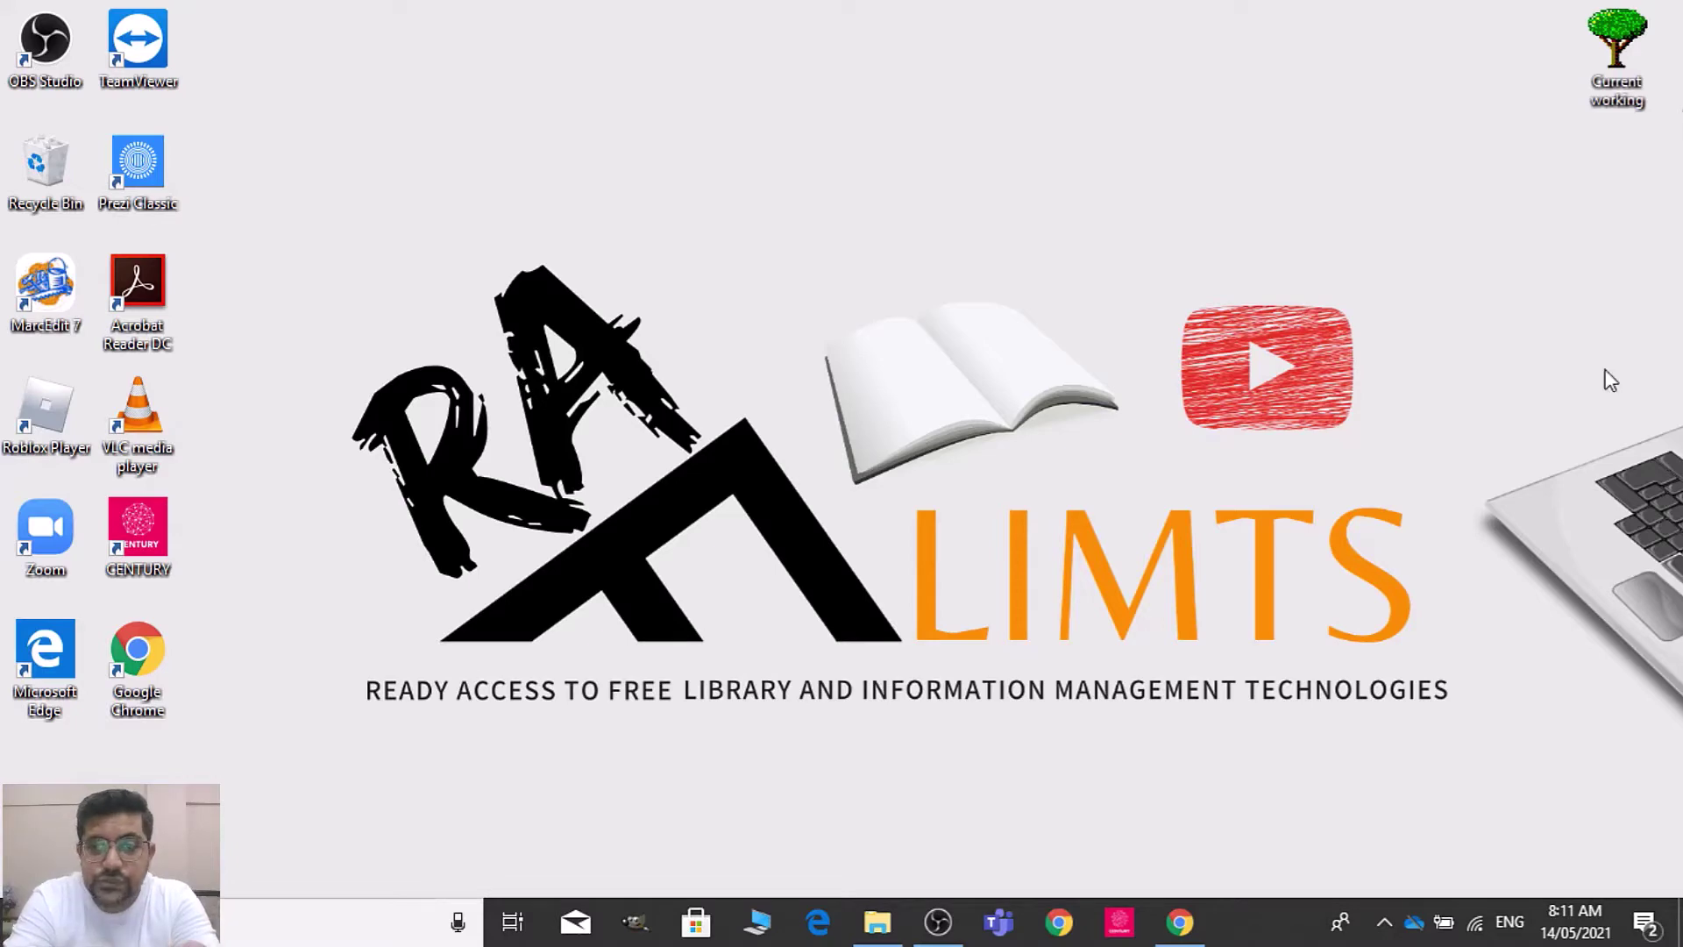
Restore Chrome and load fiverr.com/furrukh in a fresh tab.
left_click(1179, 922)
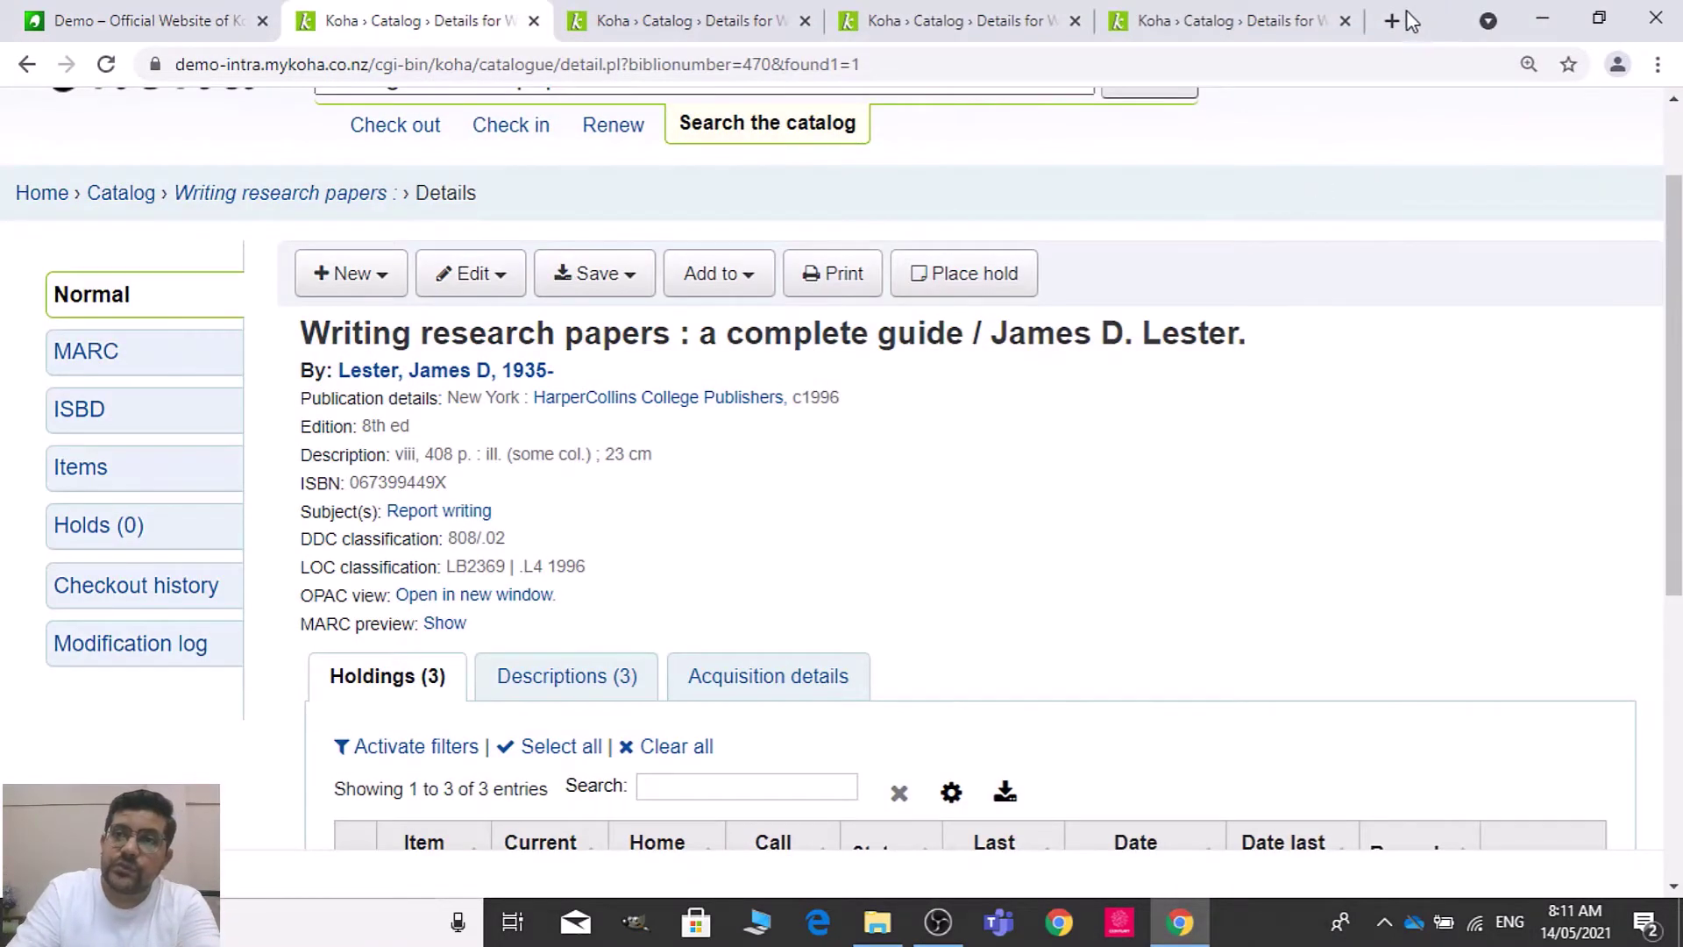
left_click(1391, 24)
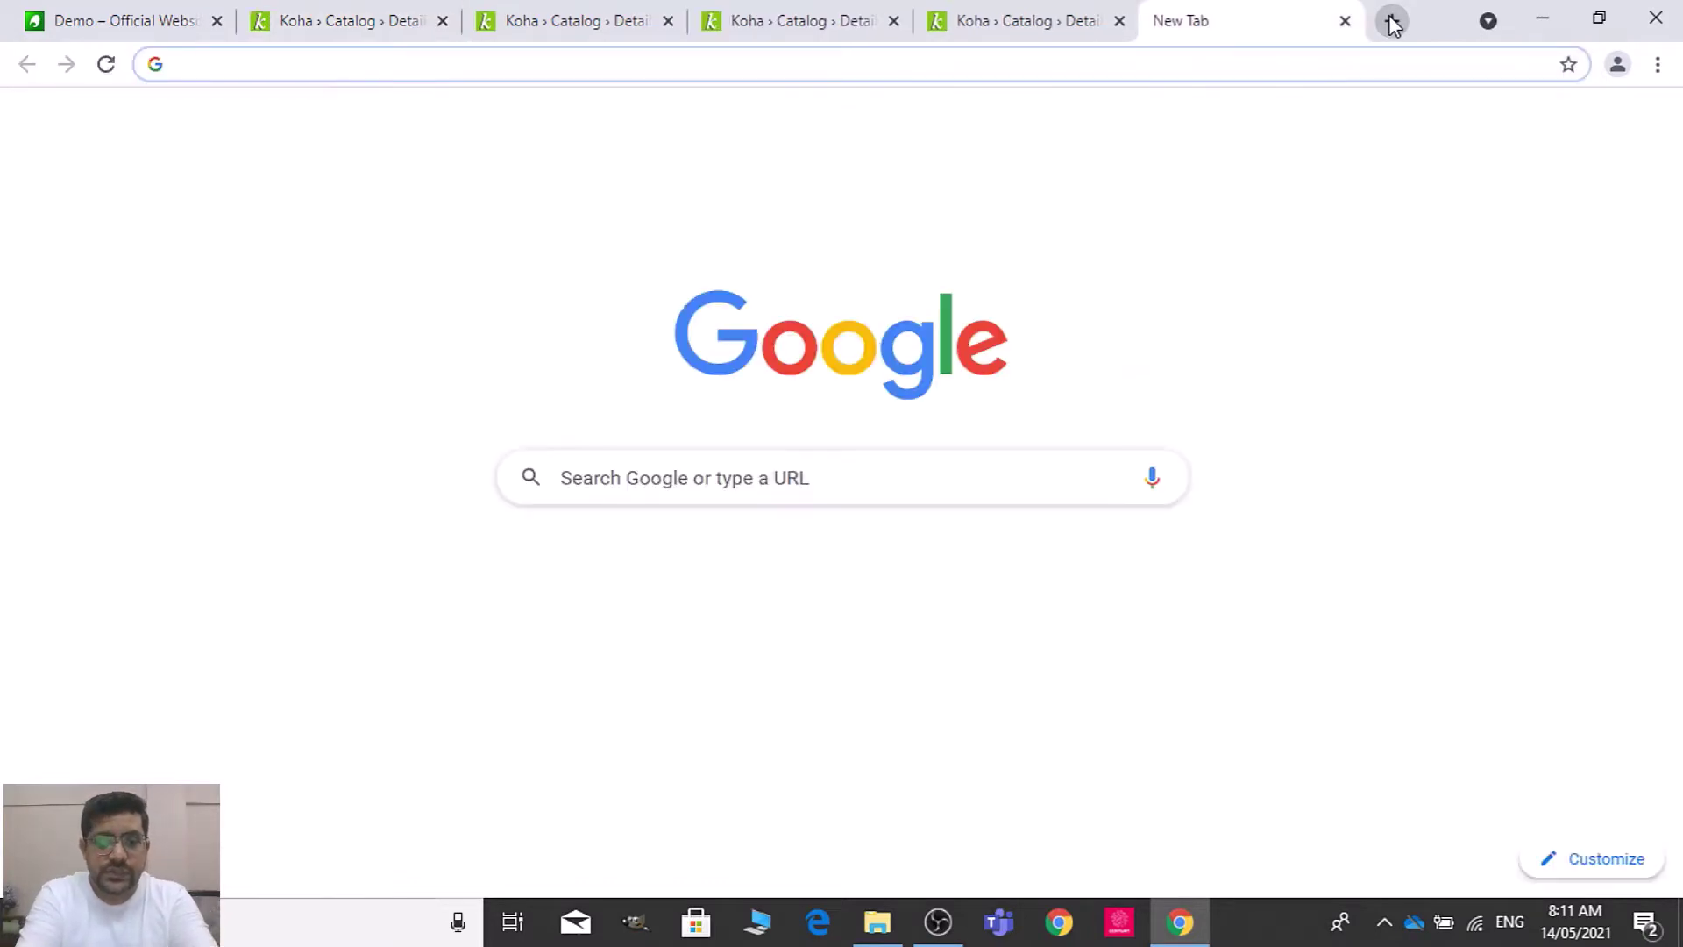
type("fiverr.com")
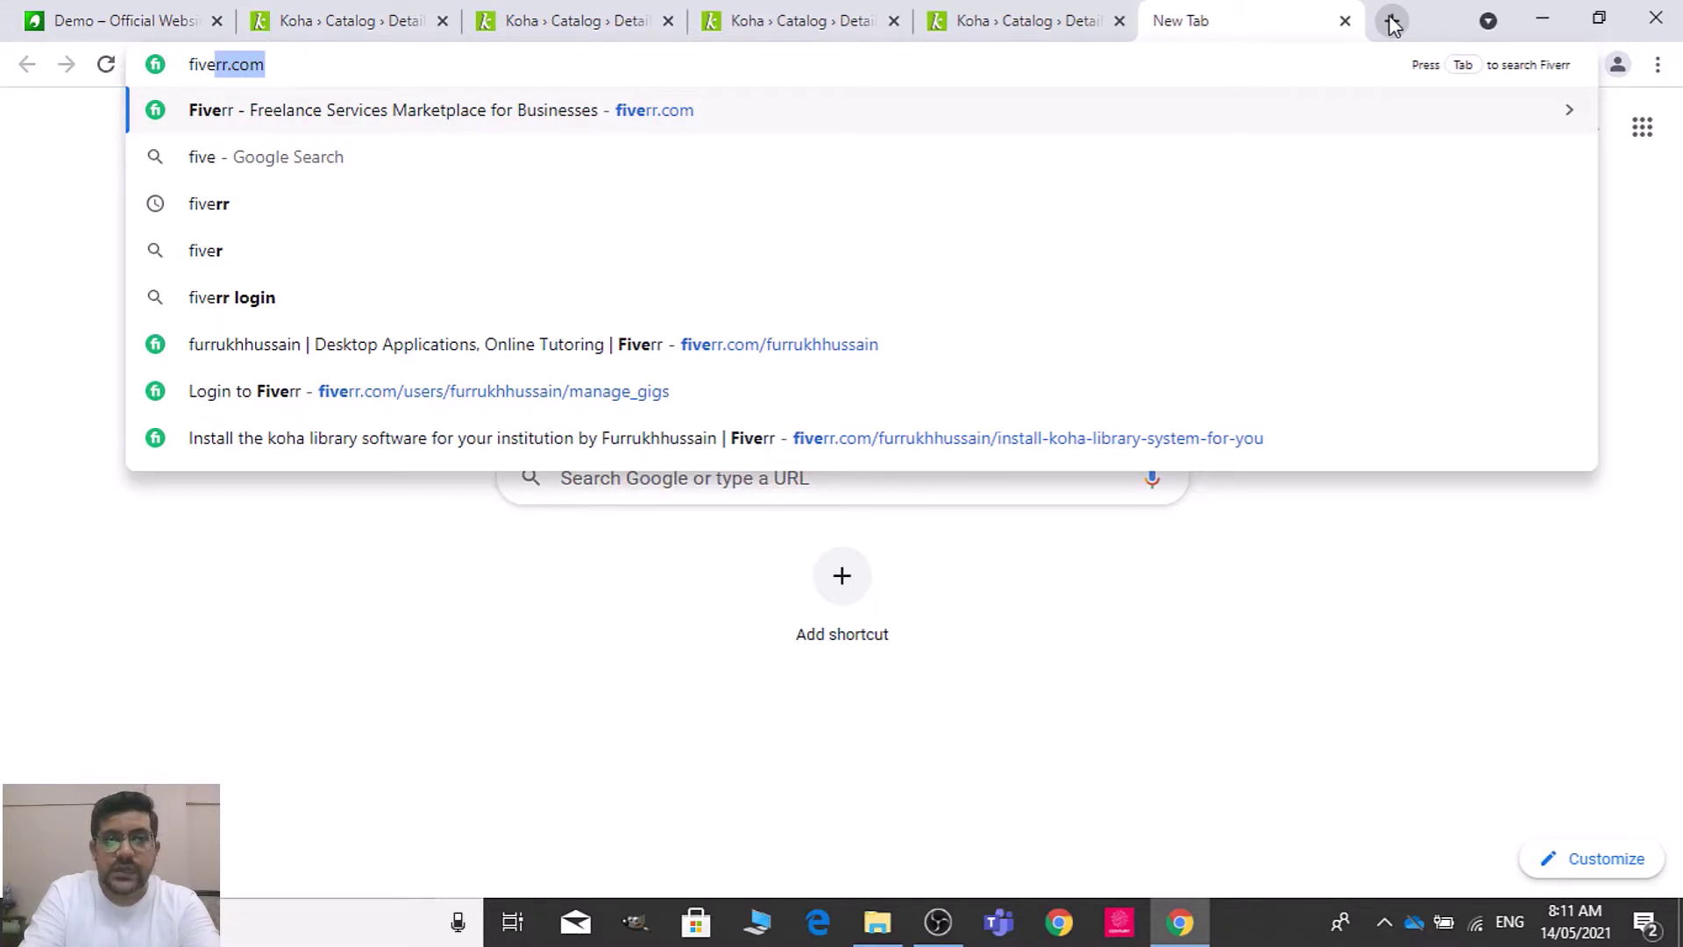
key("Right")
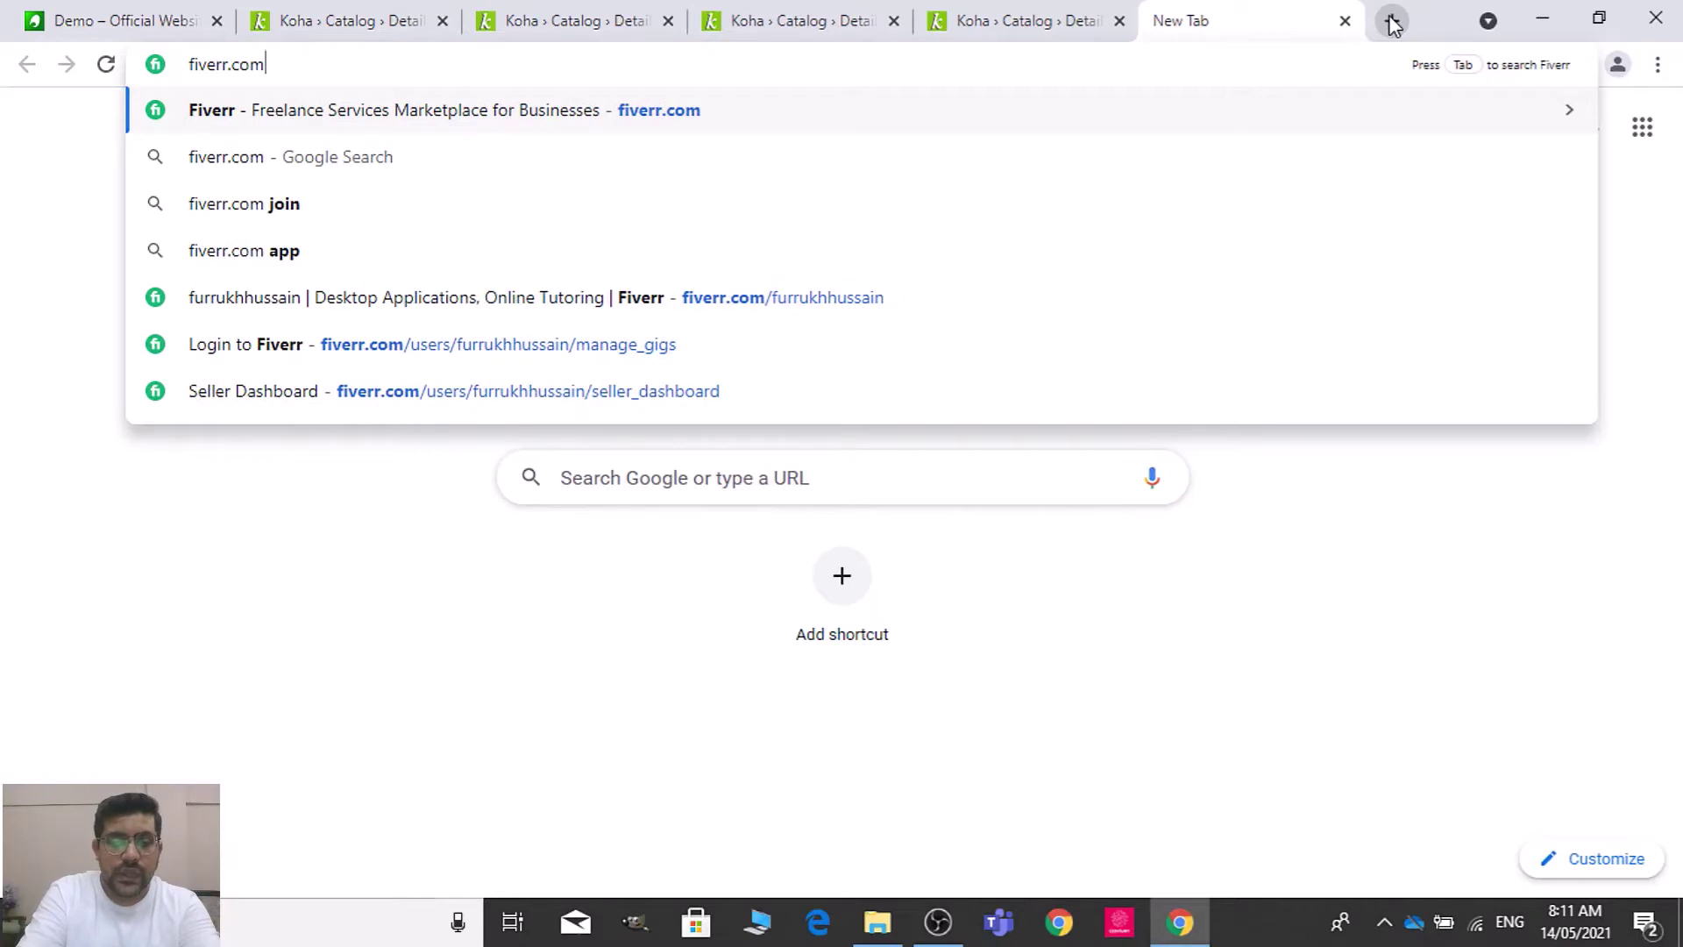
type("/fu")
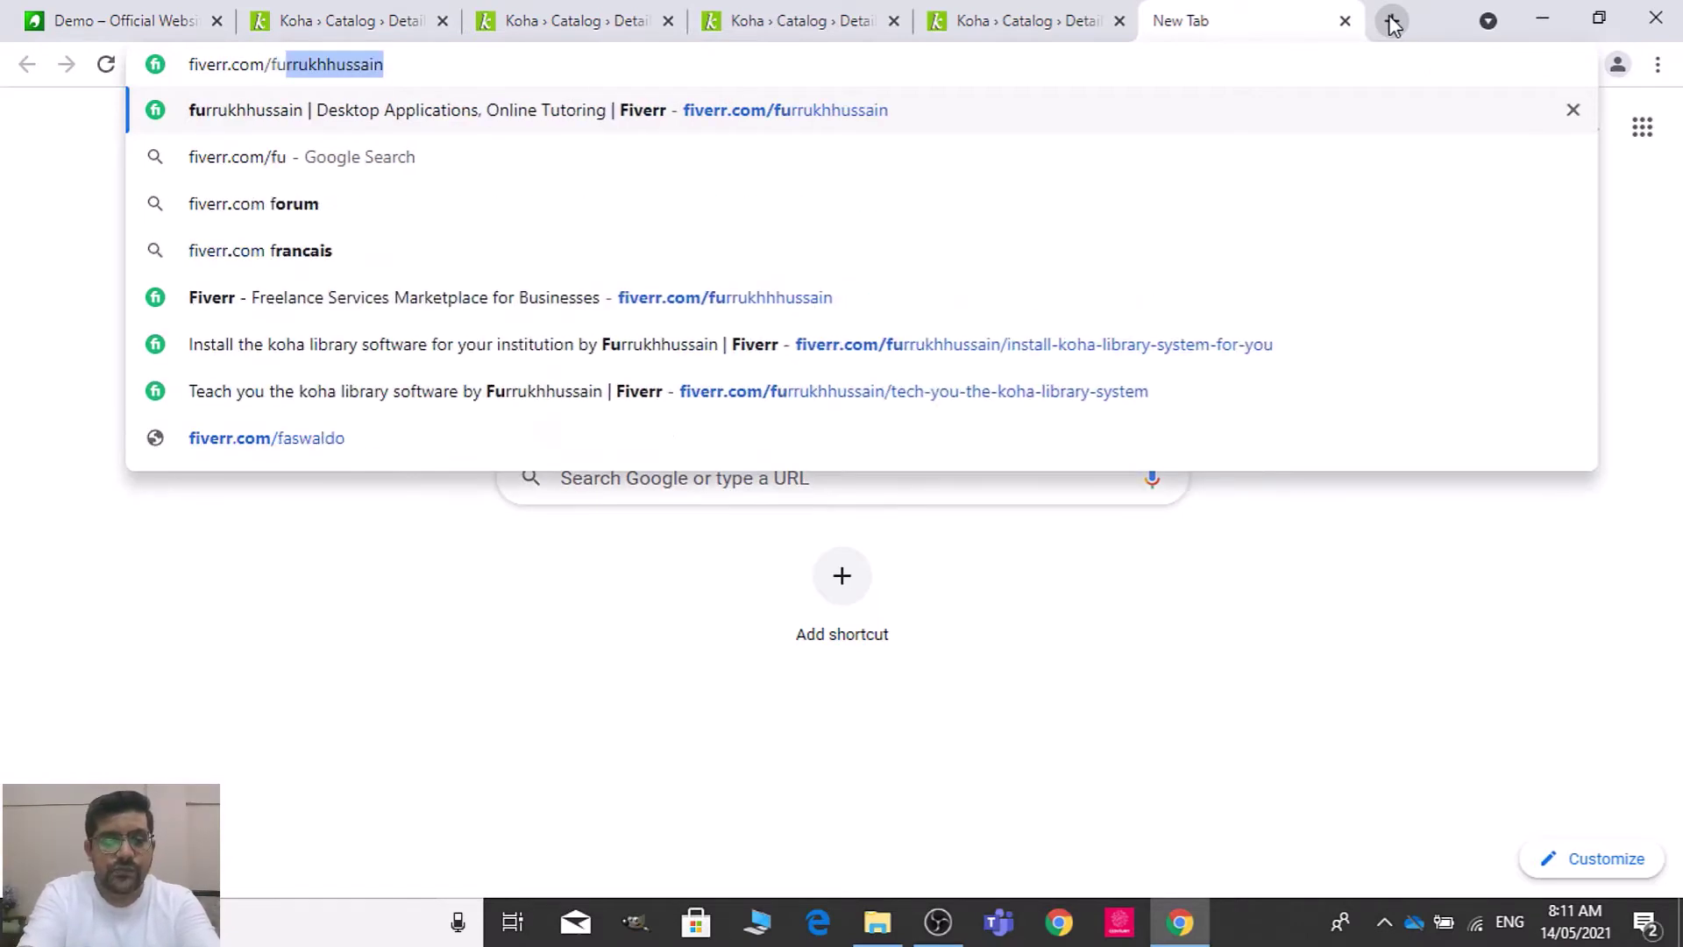
type("rrukh")
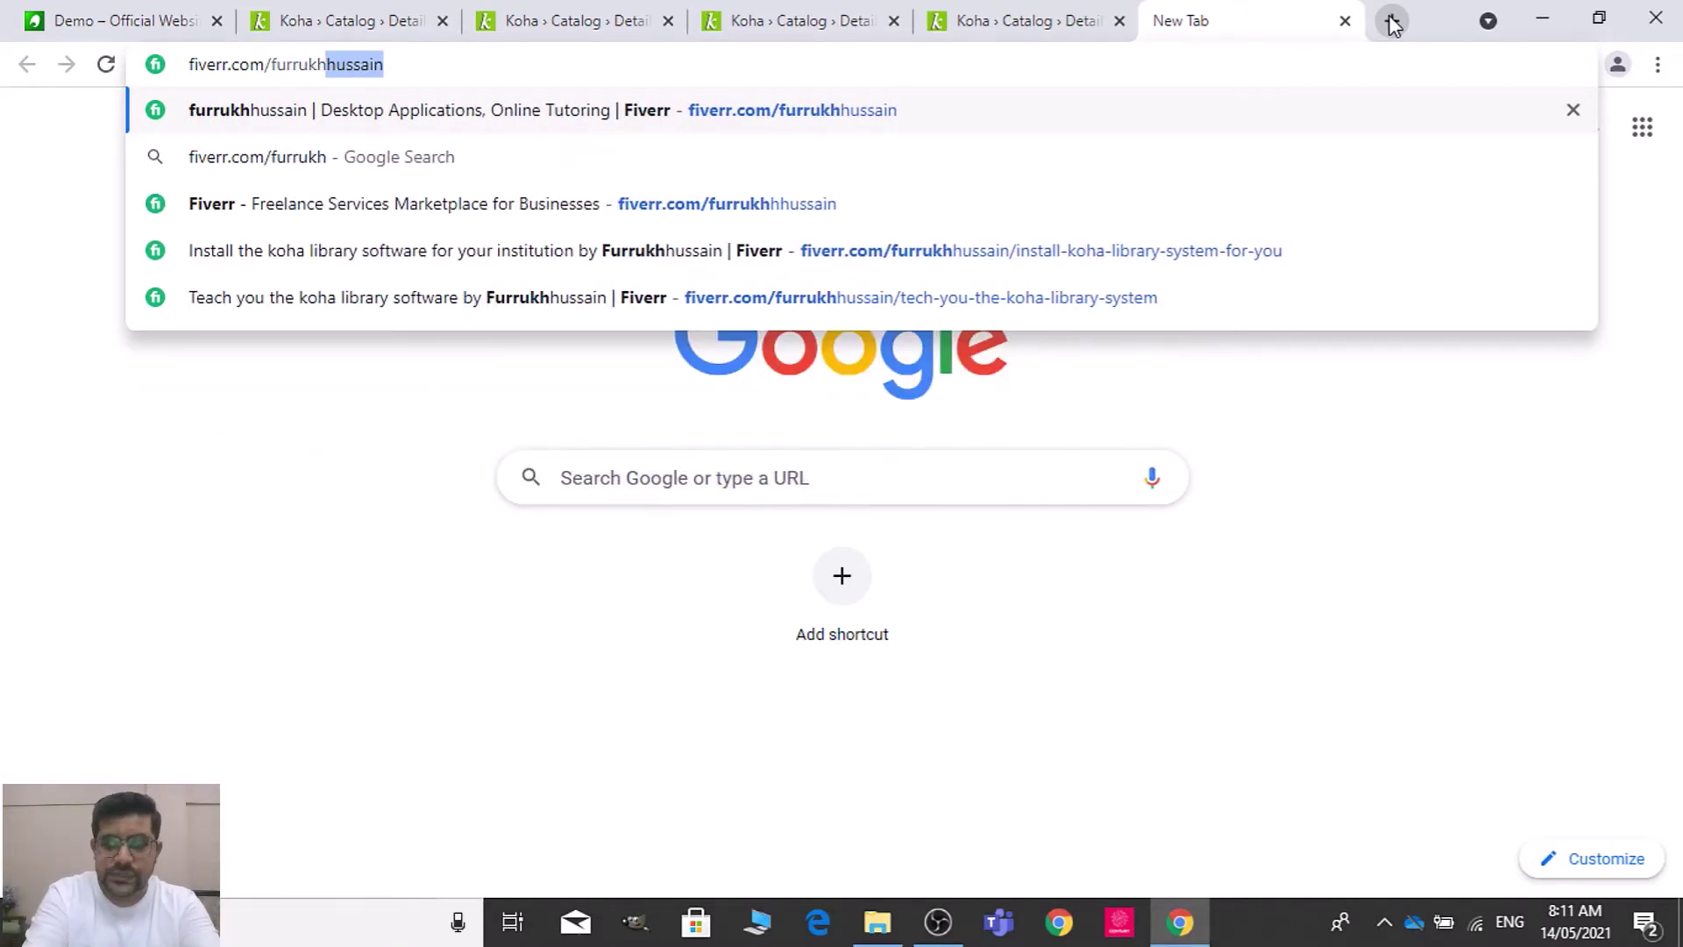
key("Return")
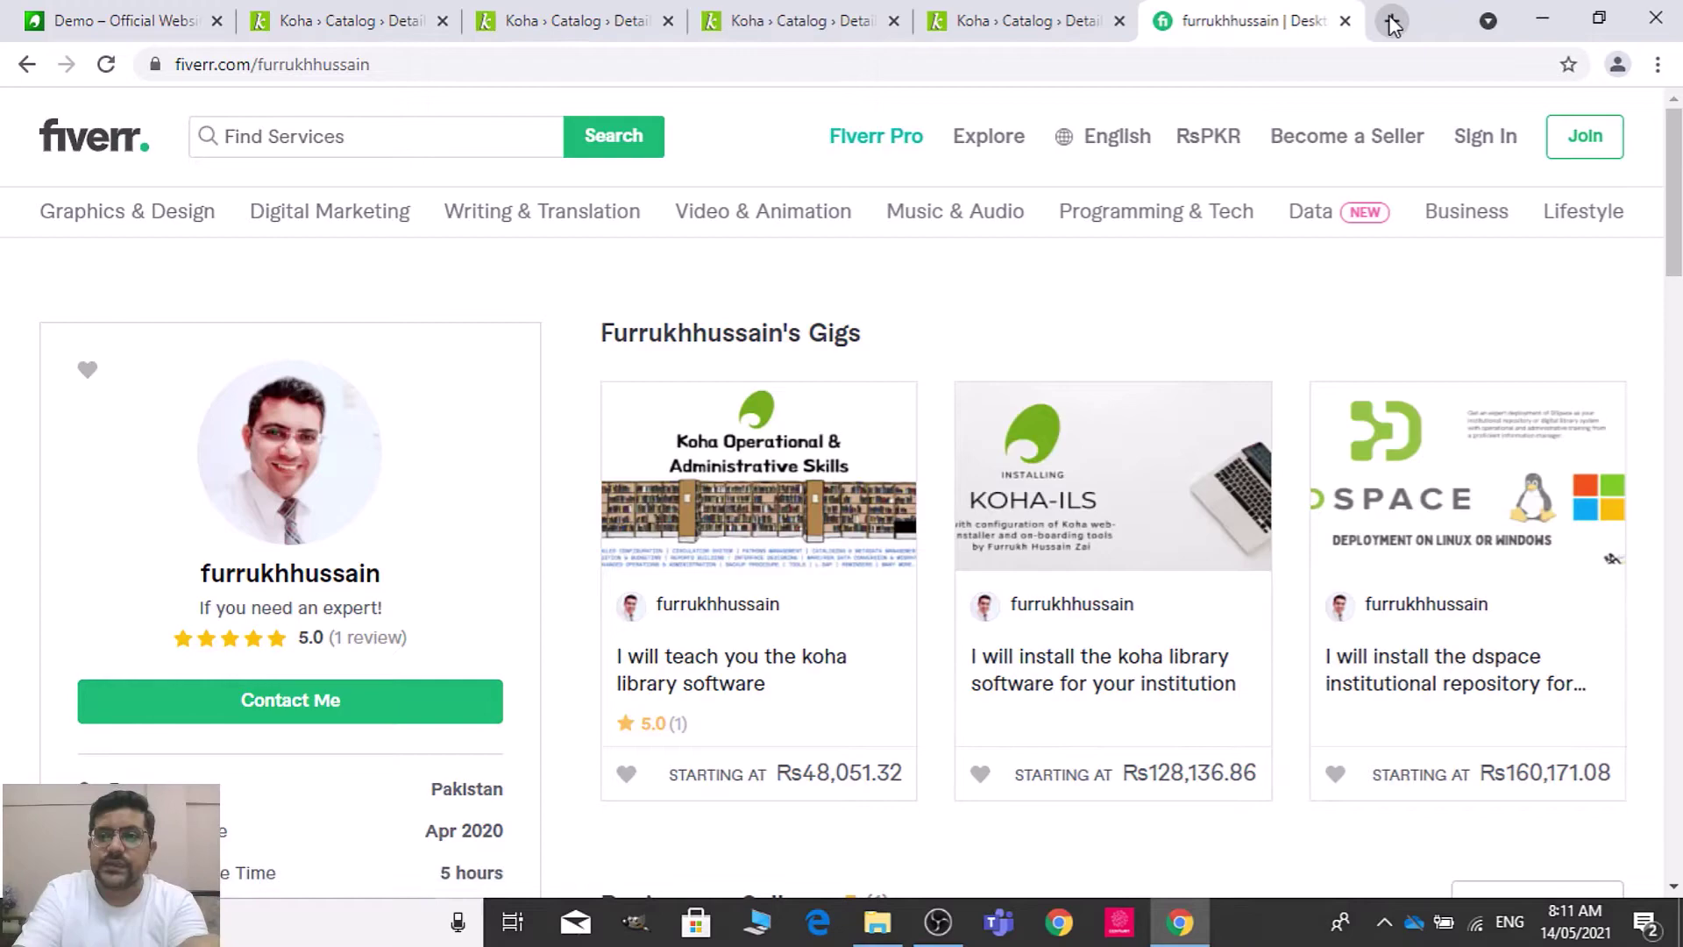
scroll(841, 526, "down", 3)
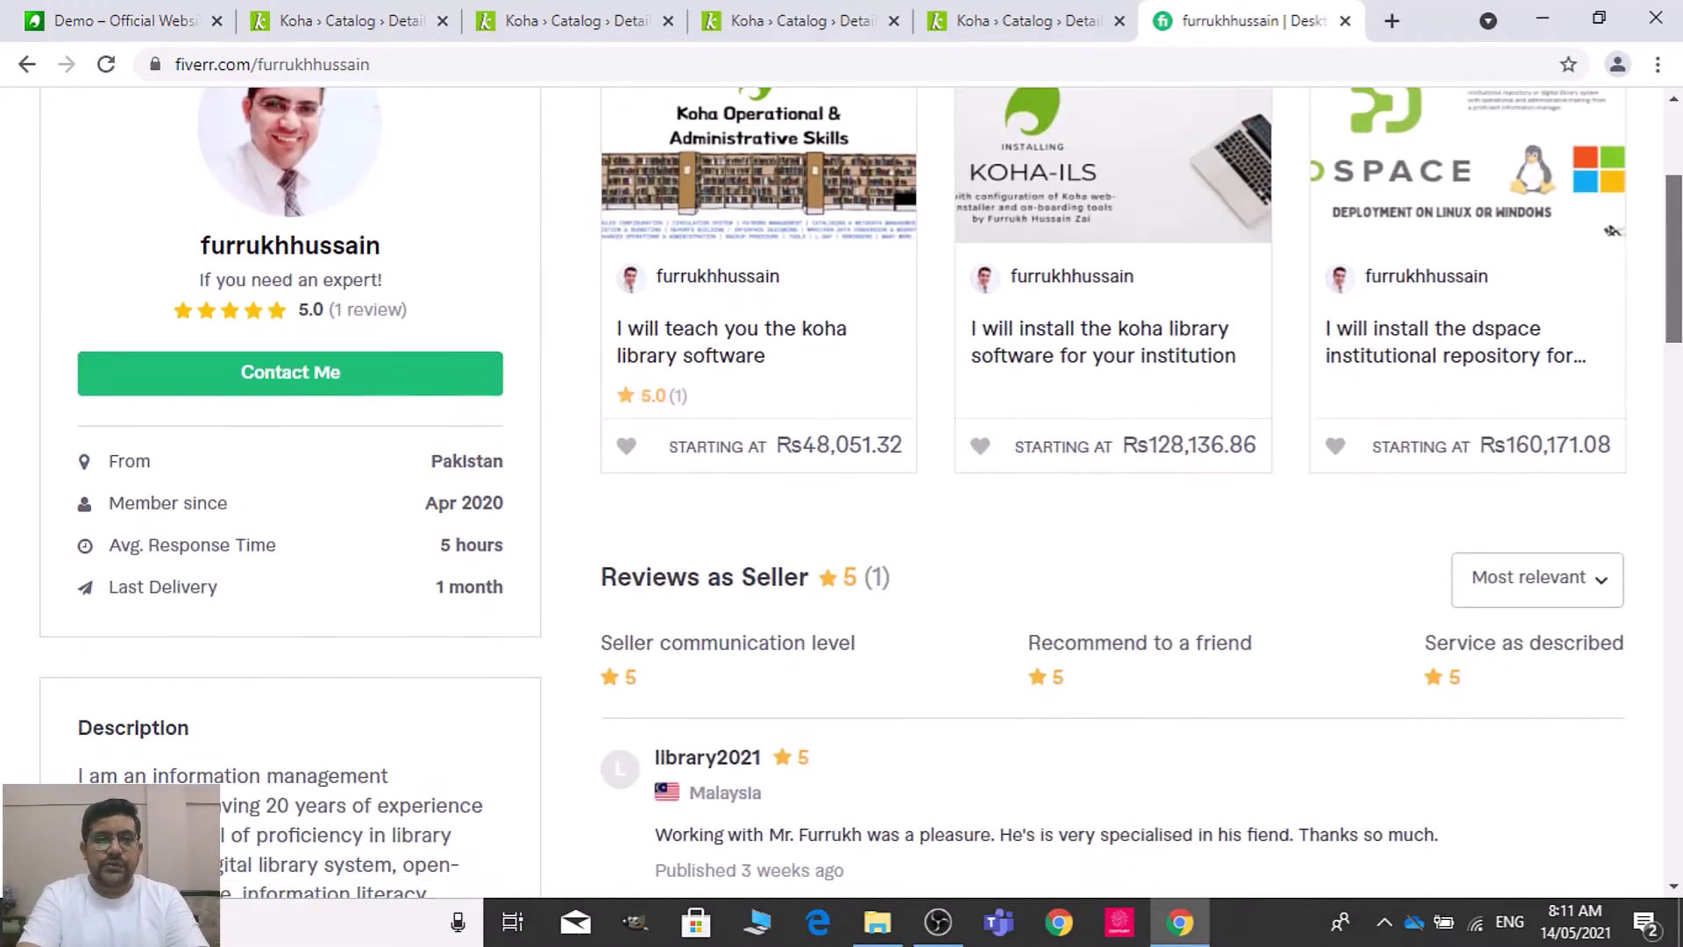
scroll(842, 525, "down", 2)
scroll(1398, 300, "up", 3)
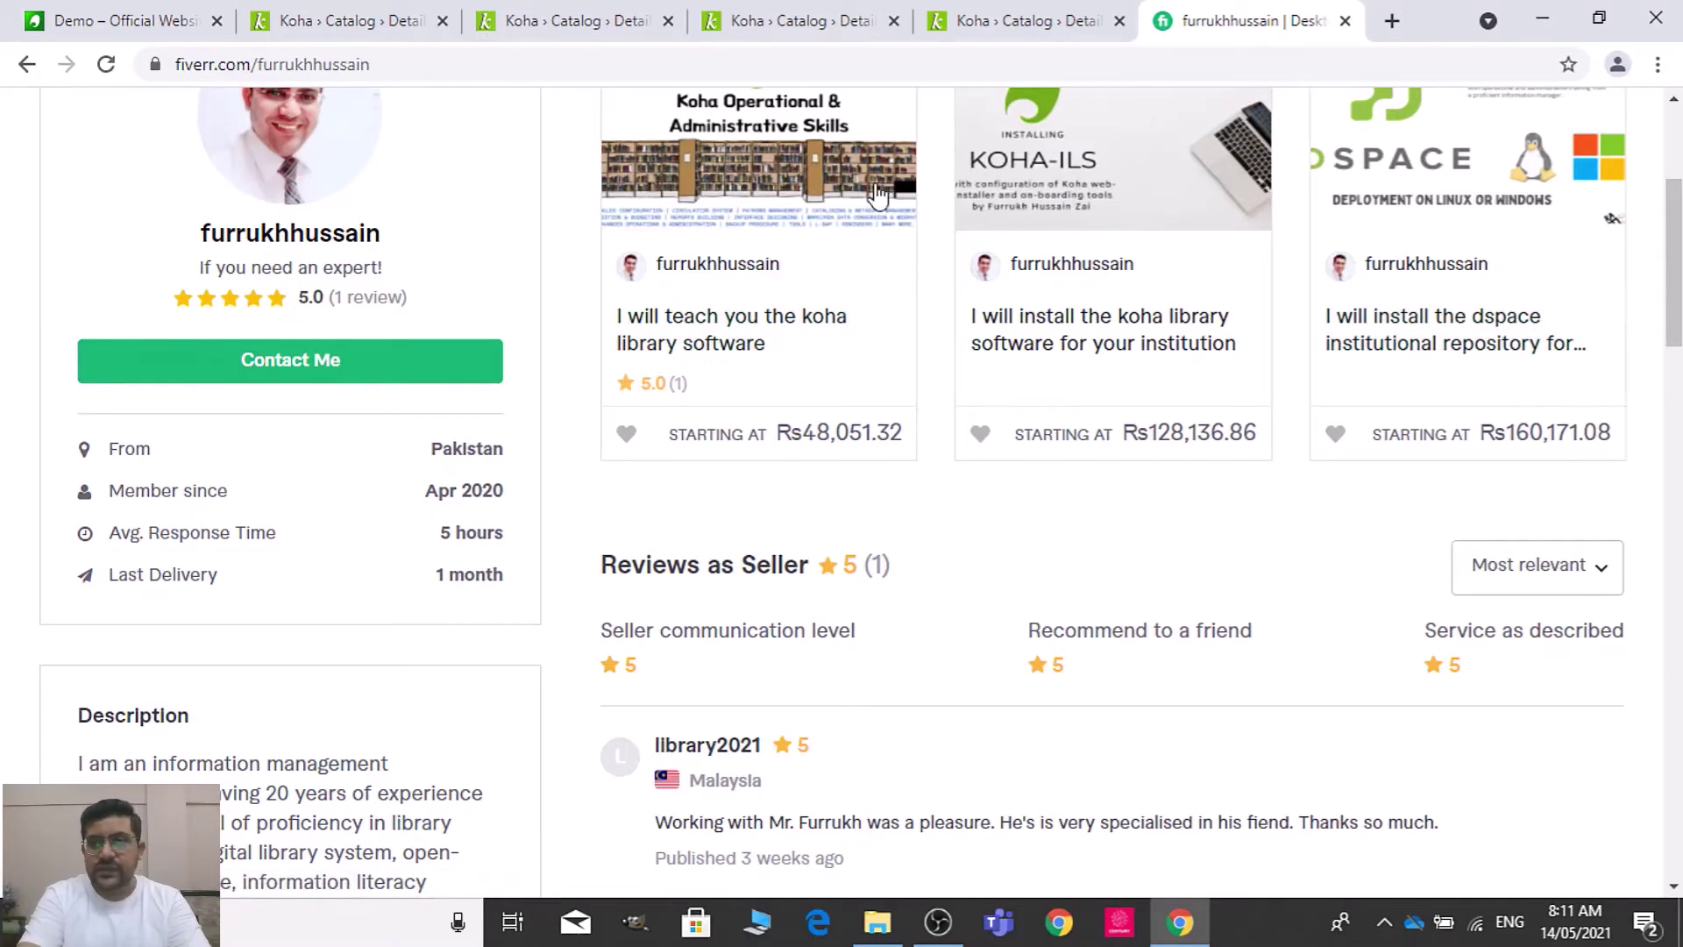
scroll(1678, 214, "up", 1)
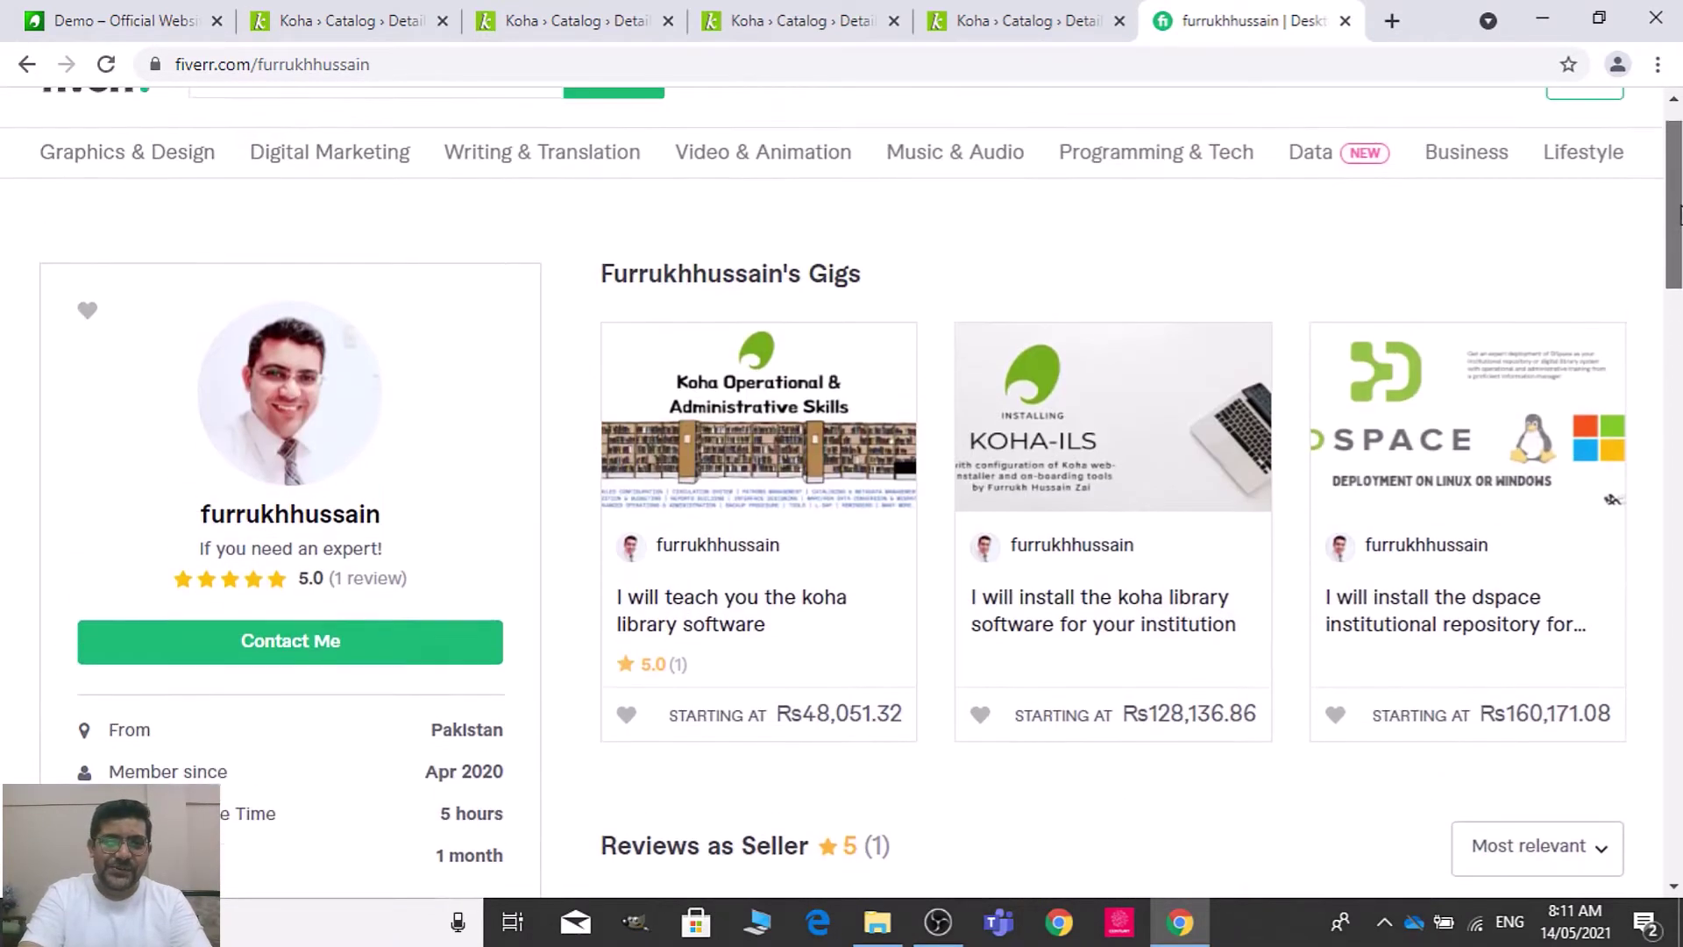
scroll(1679, 214, "up", 3)
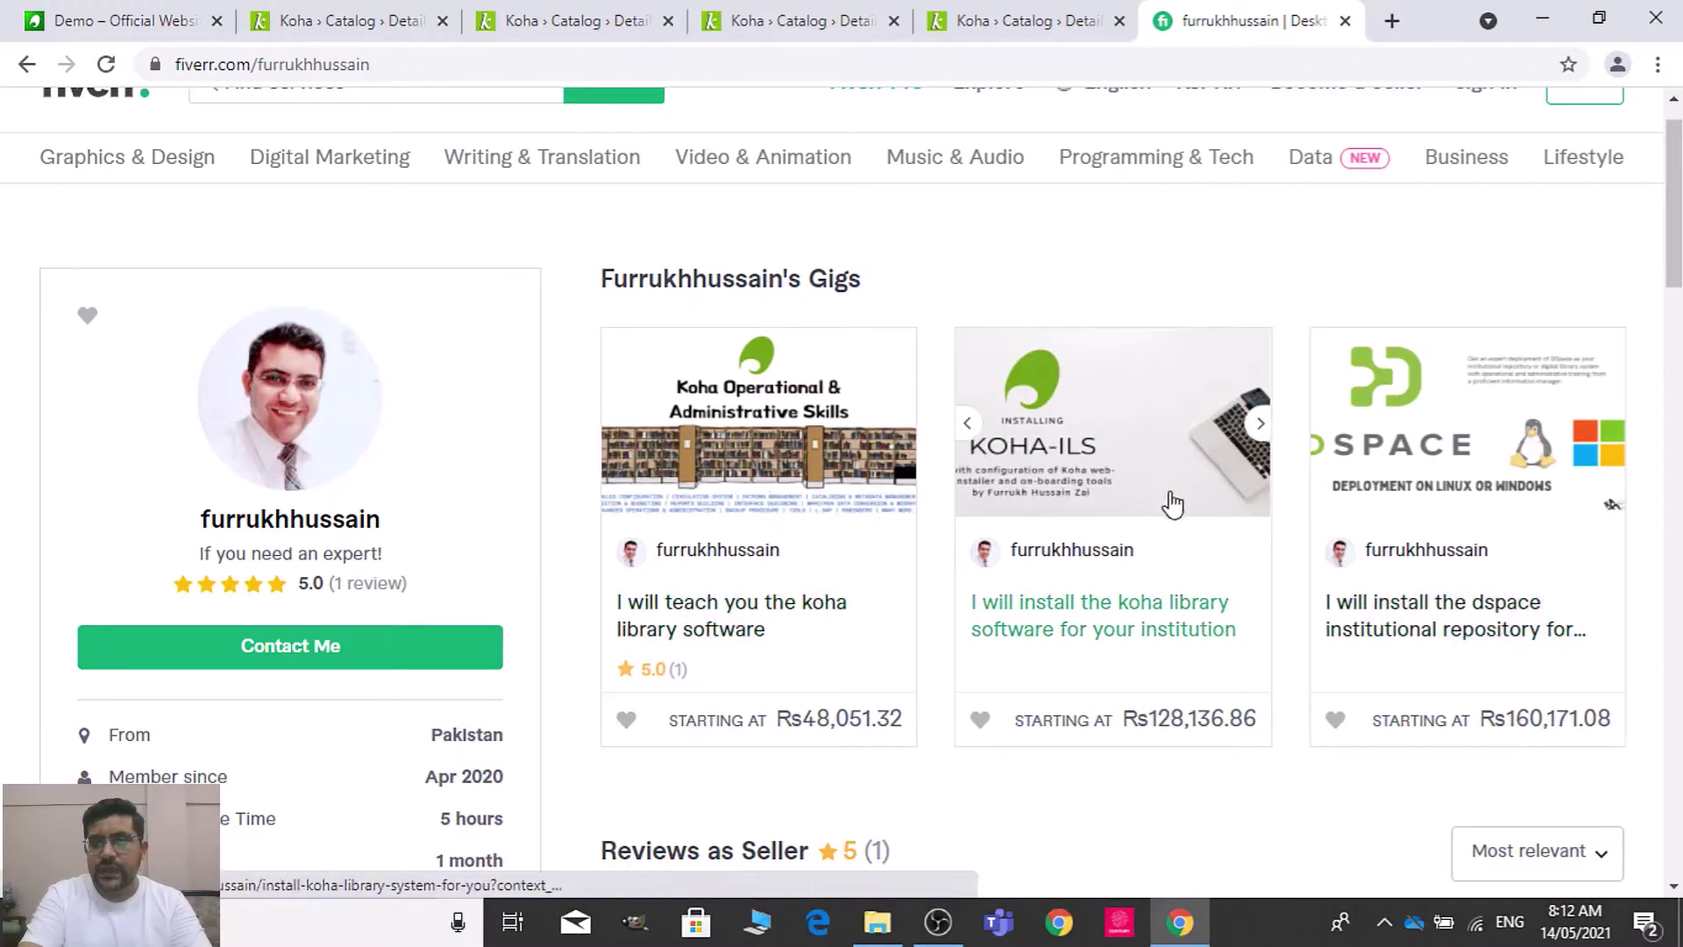
mouse_move(1467, 420)
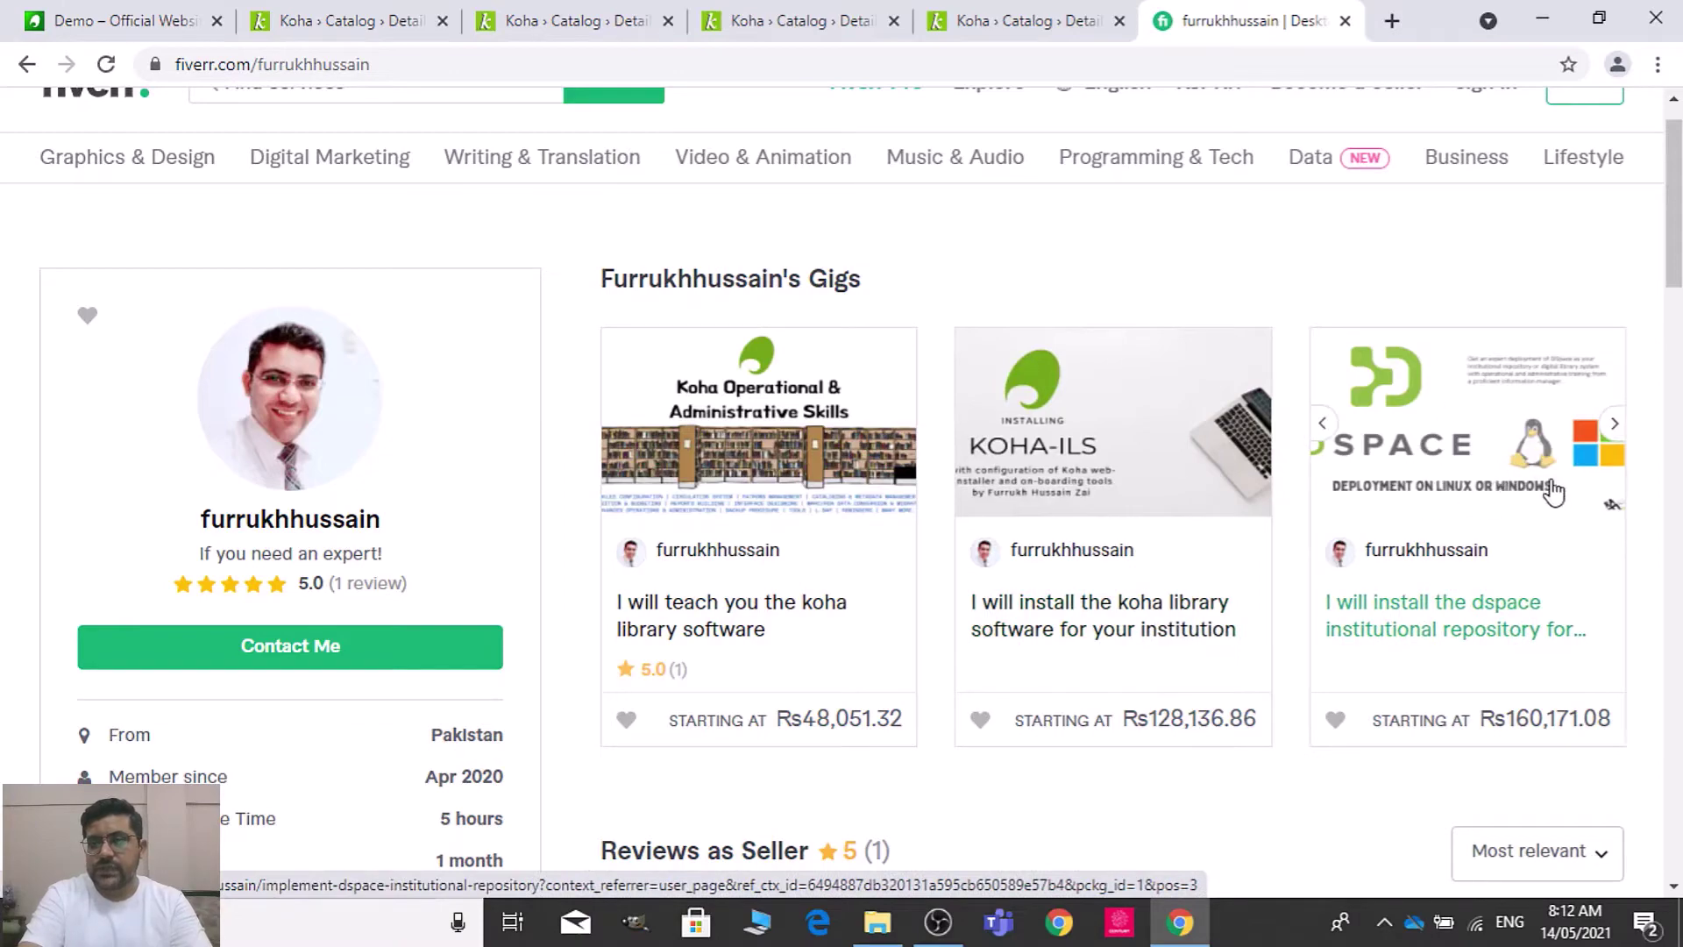
scroll(842, 525, "down", 5)
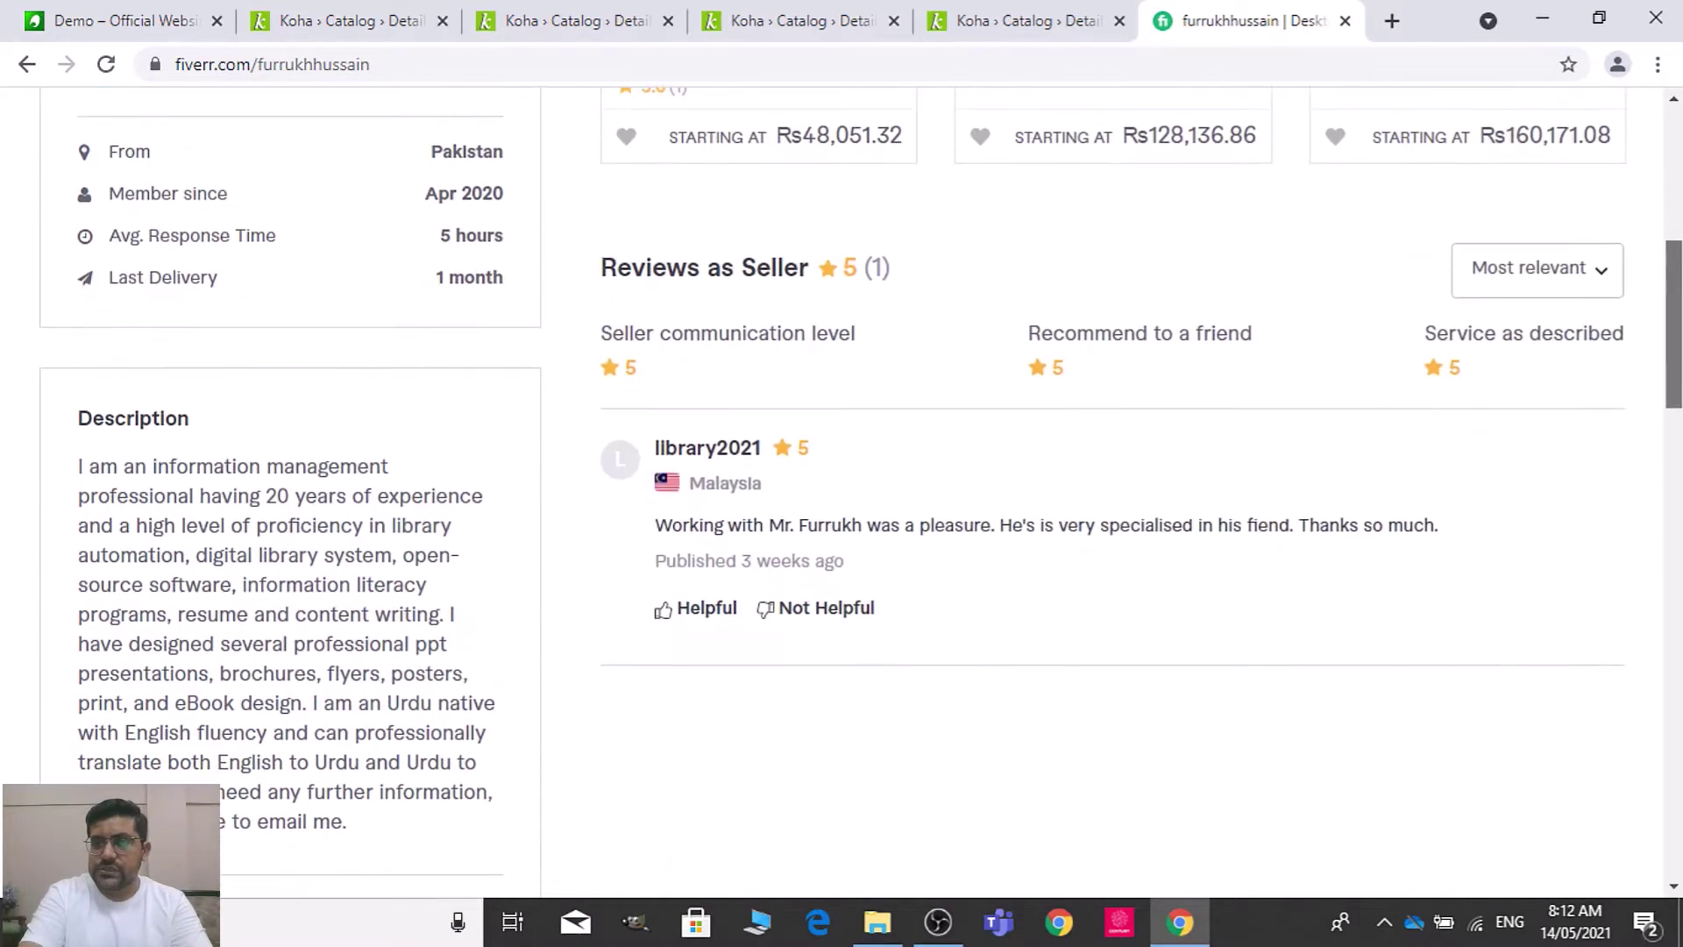
scroll(842, 526, "up", 5)
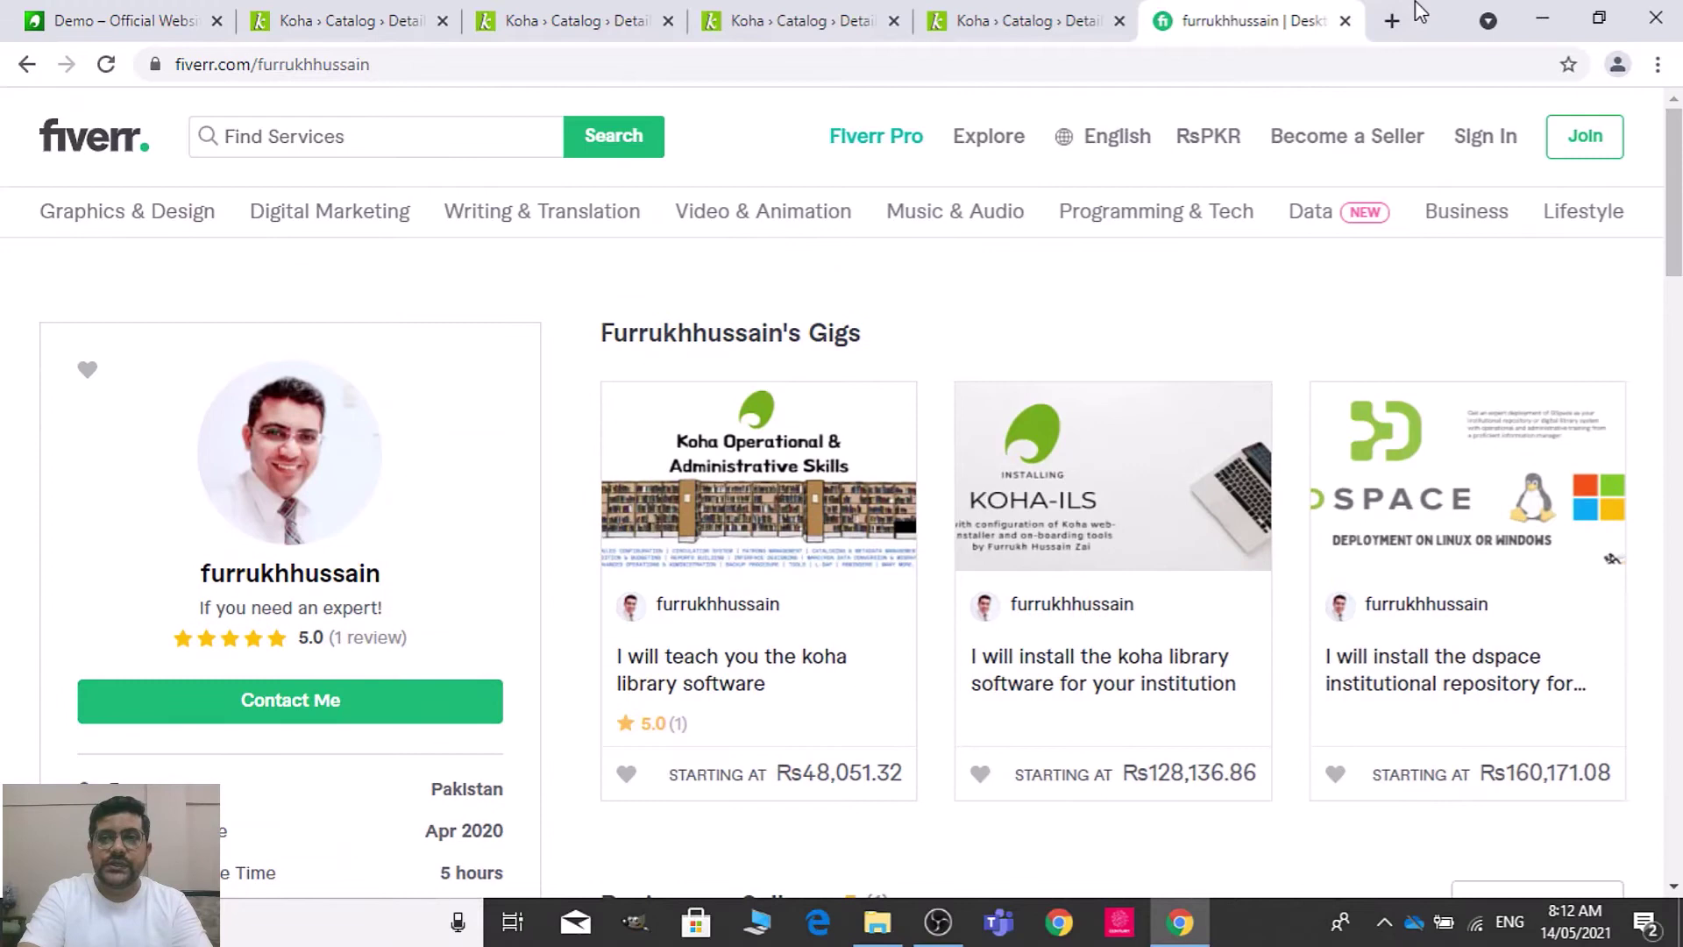
Minimize the Chrome window to reveal the desktop.
left_click(1538, 17)
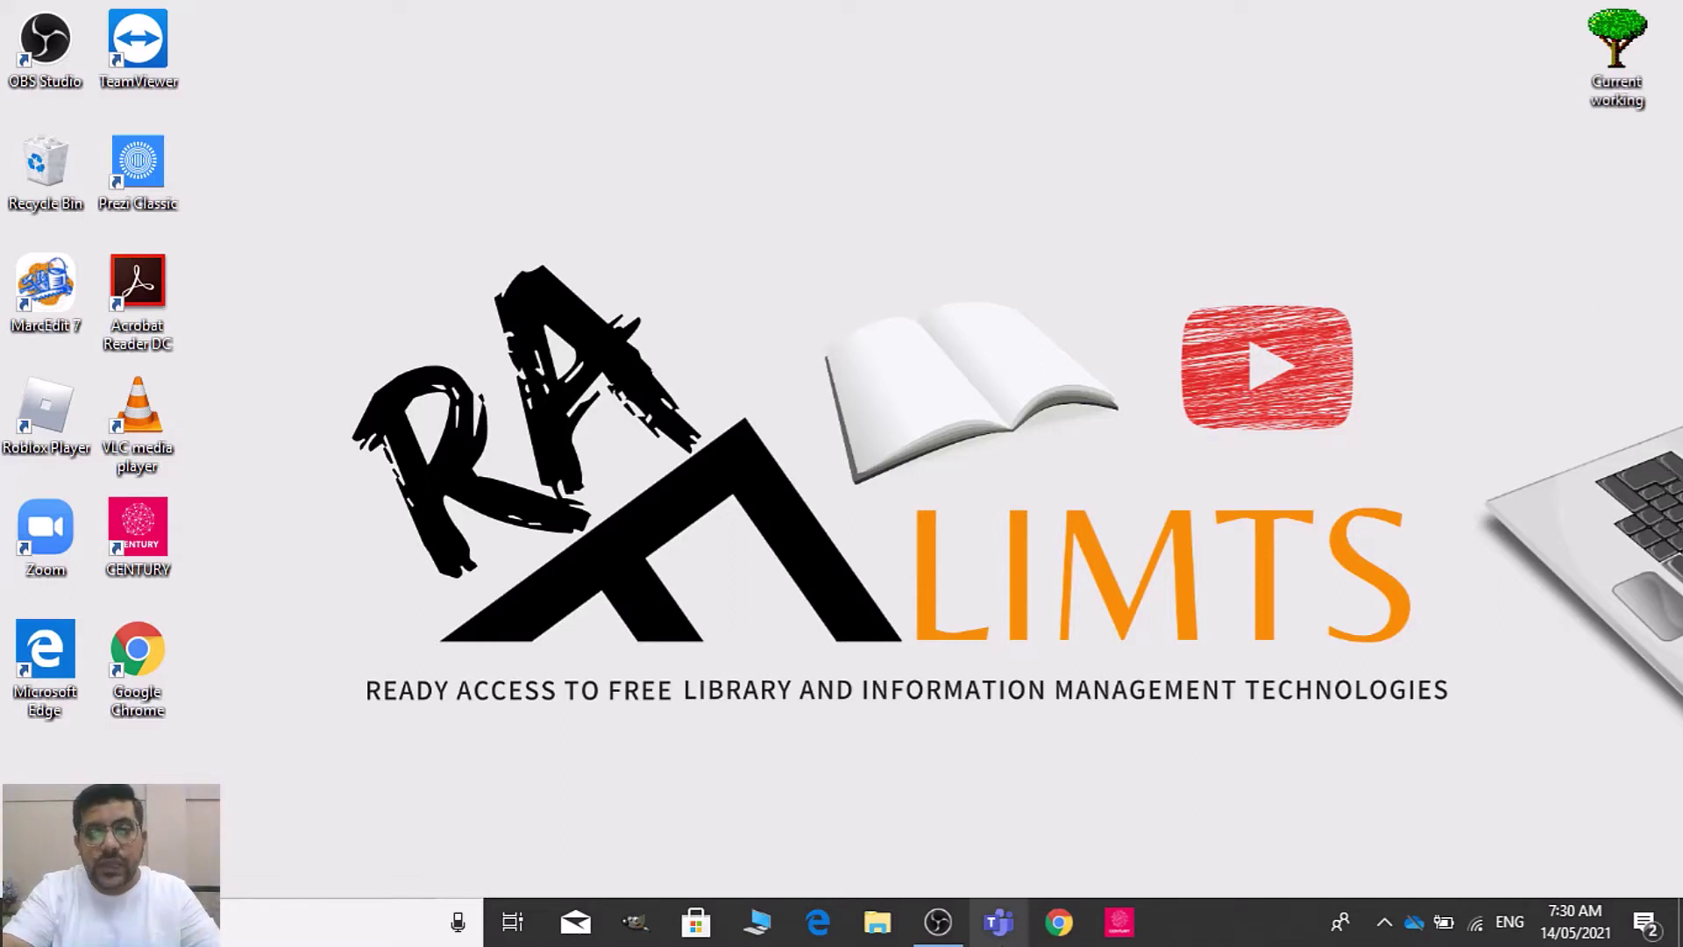
Search 'koha demo', reach koha-community.org and open the Catalyst NZ staff interface in a new tab.
left_click(1072, 939)
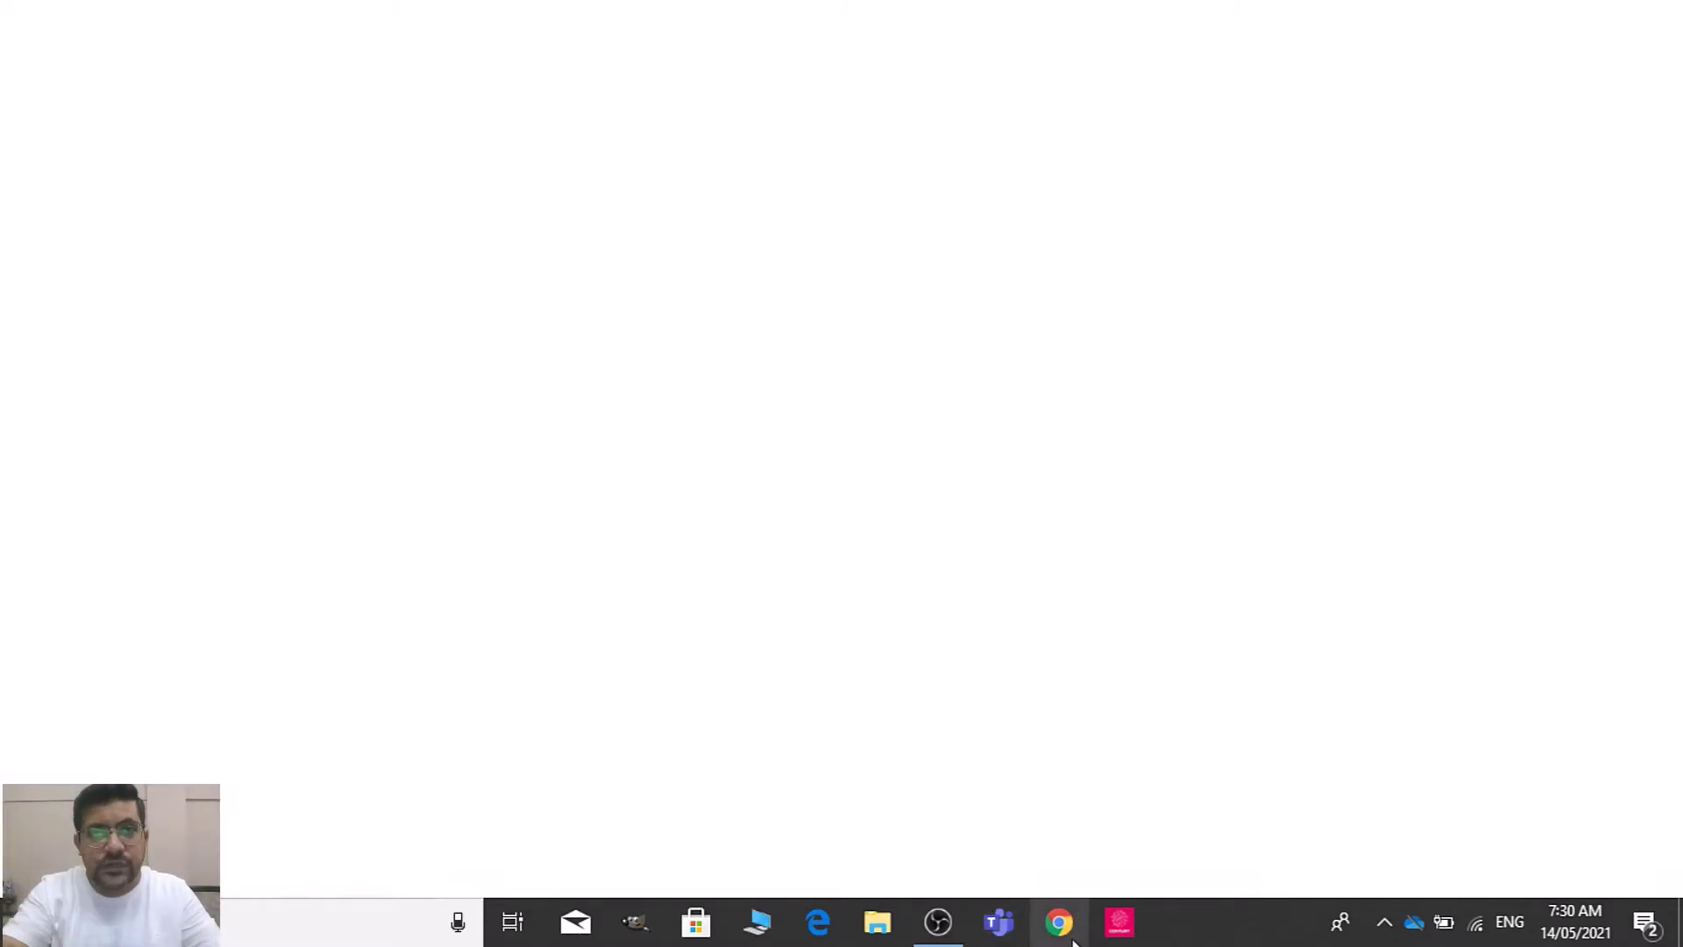
type("koha")
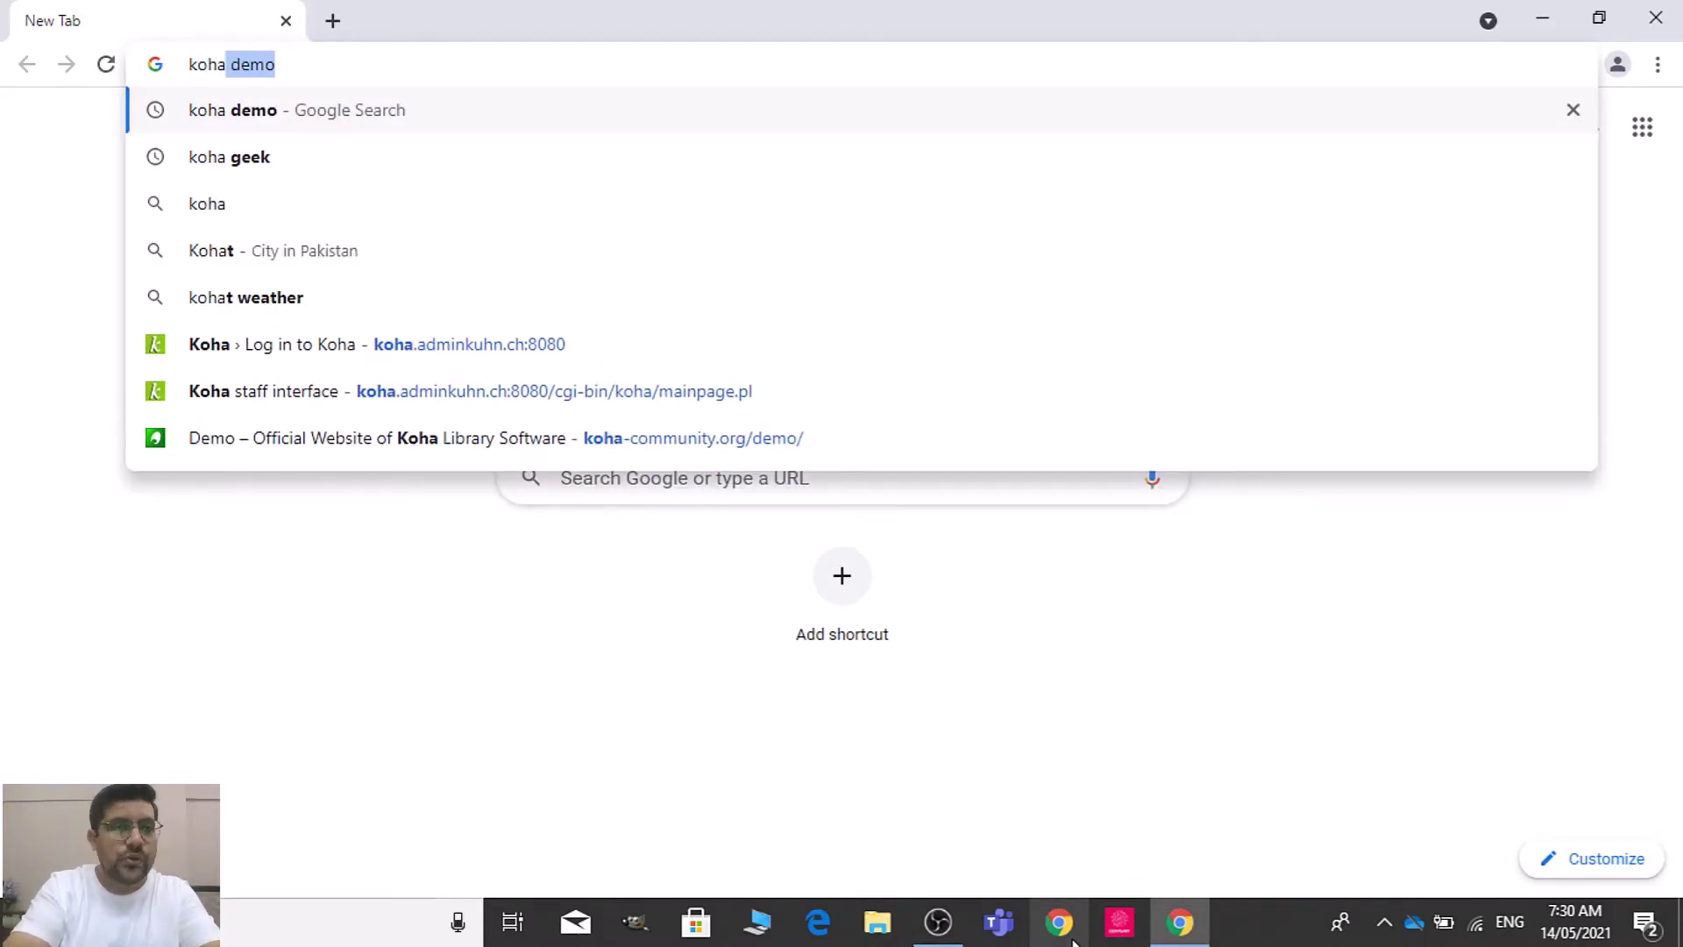
key("Return")
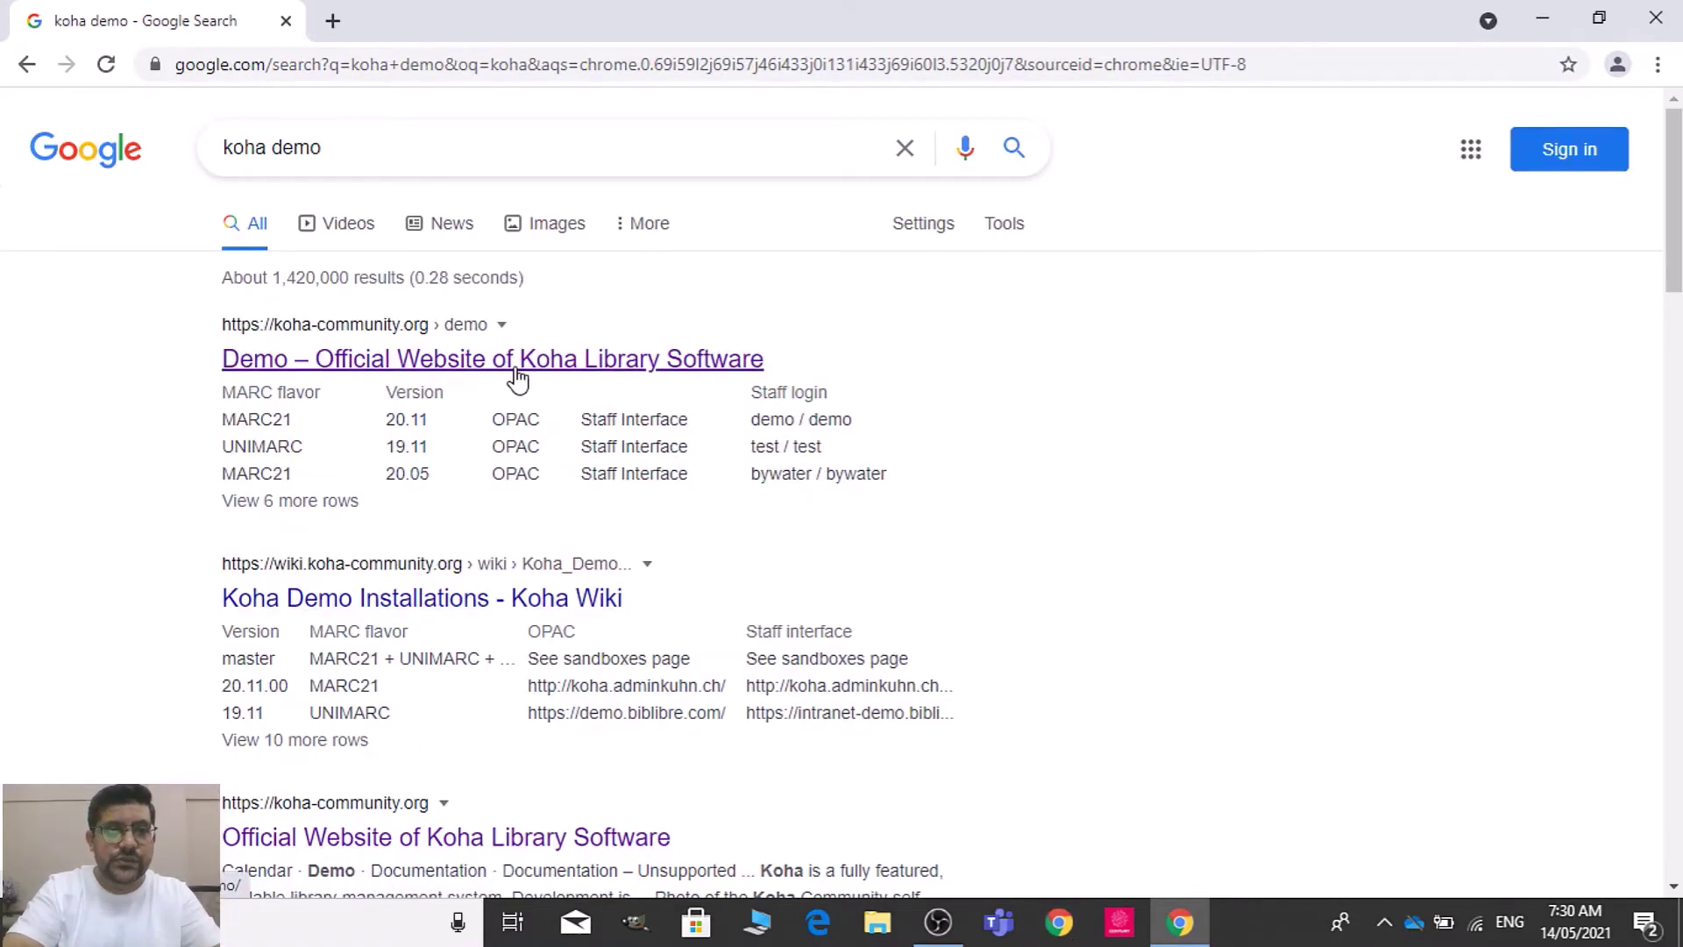
left_click(526, 374)
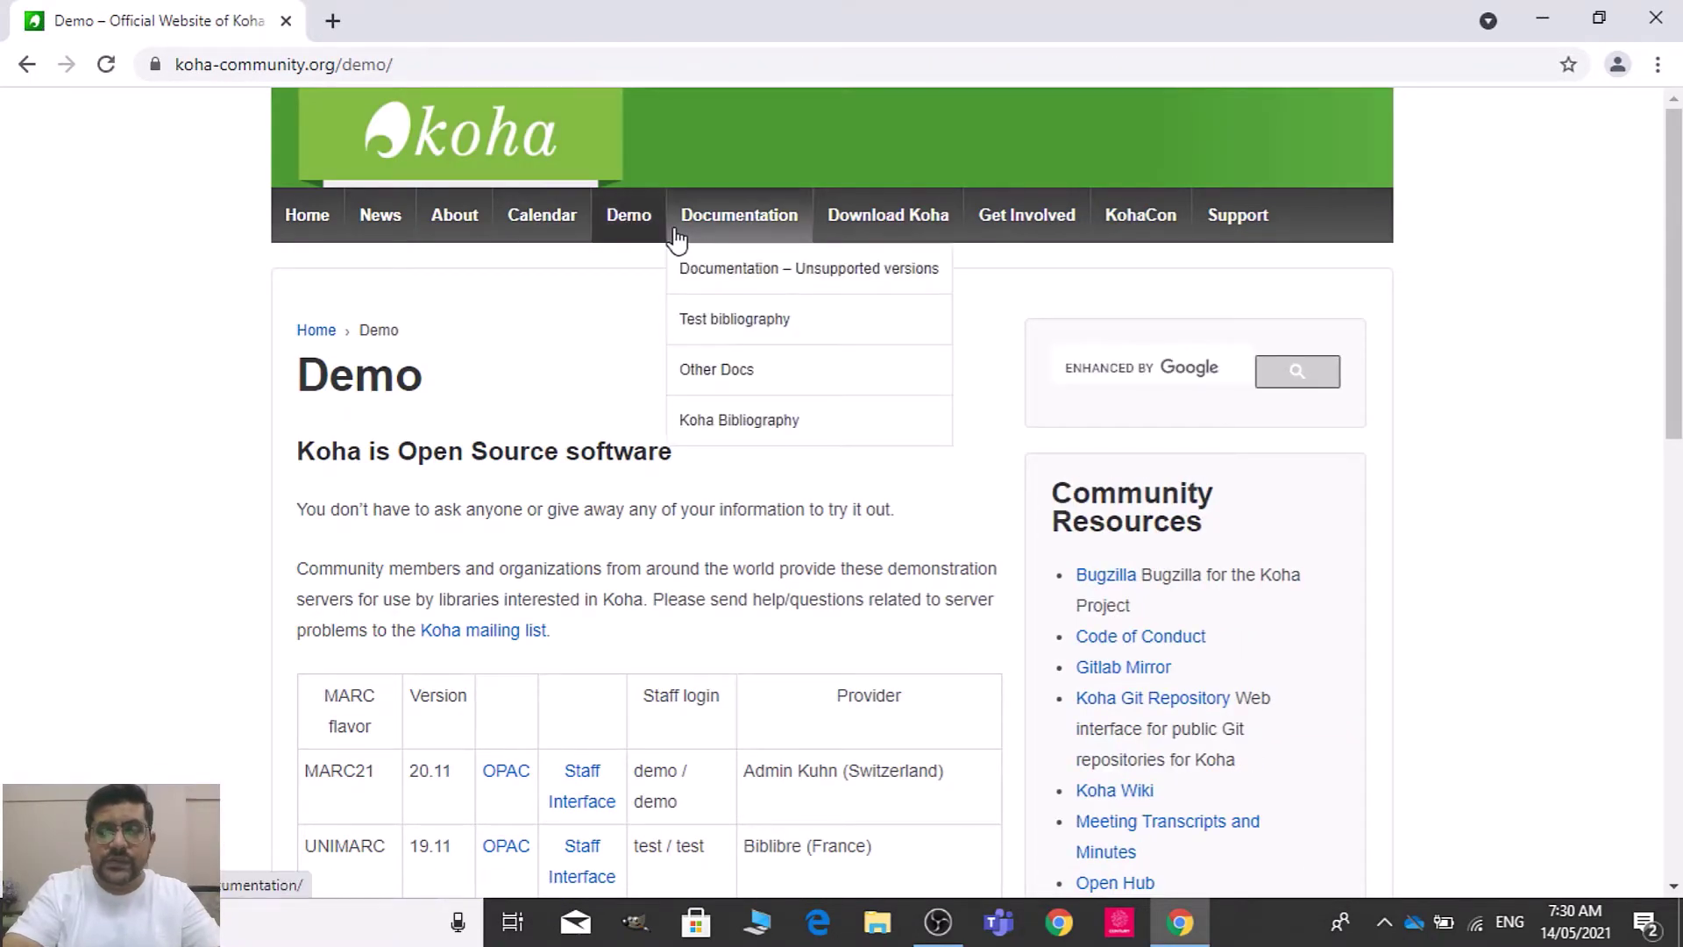
scroll(952, 498, "down", 3)
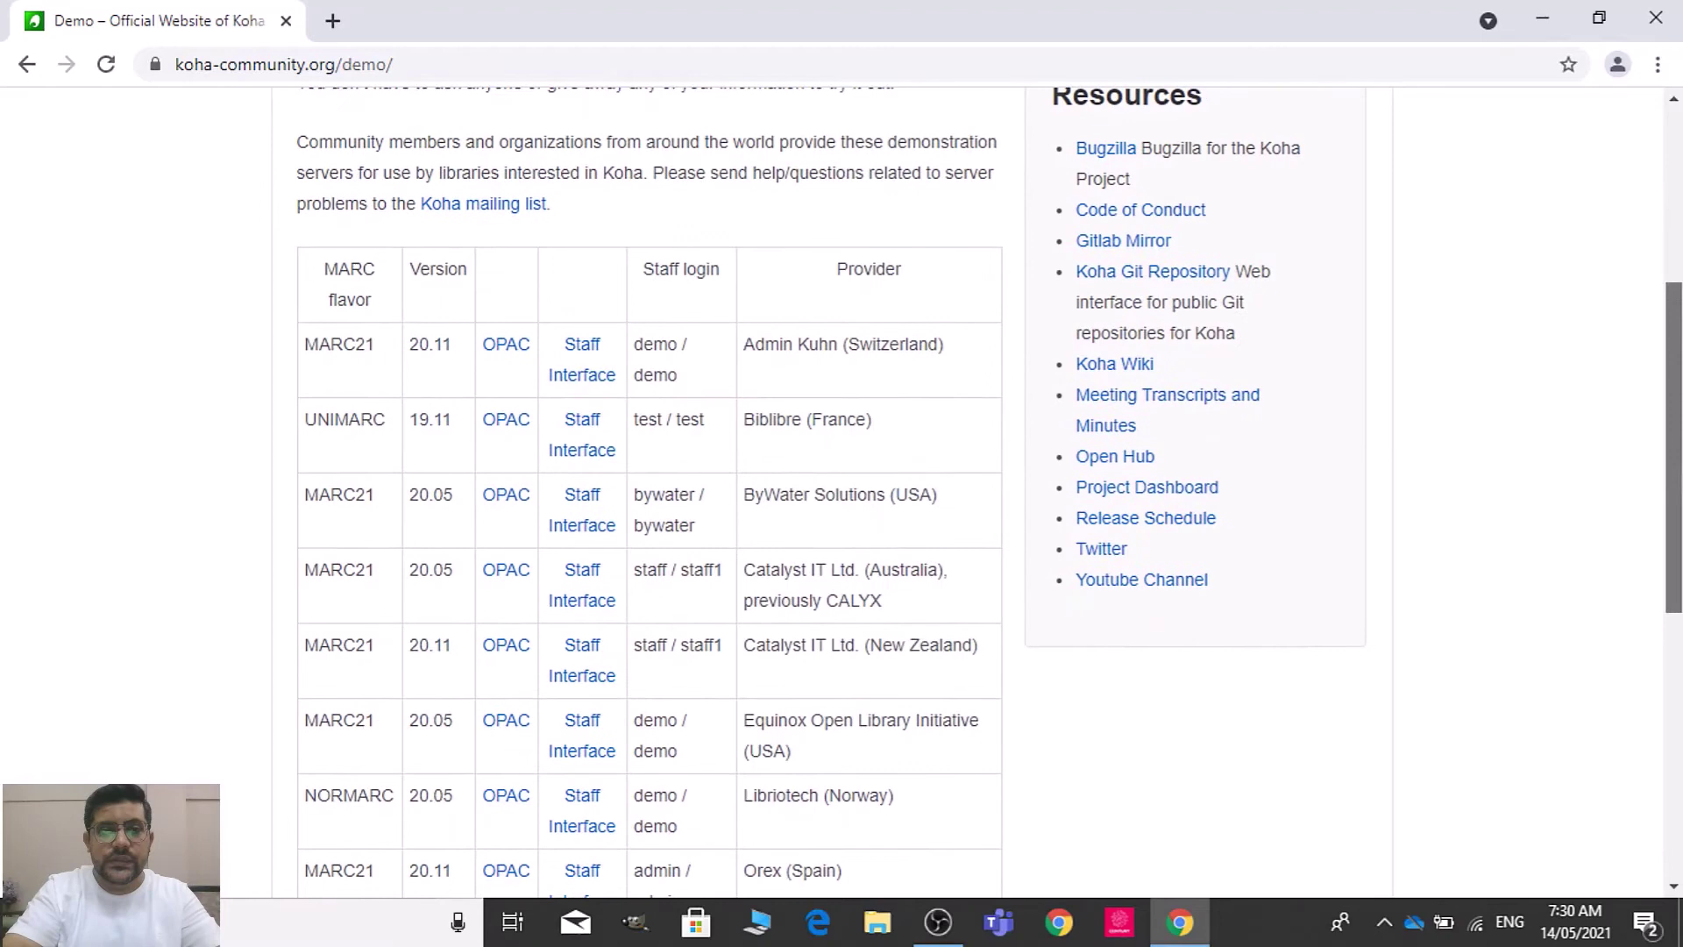
scroll(1566, 537, "down", 1)
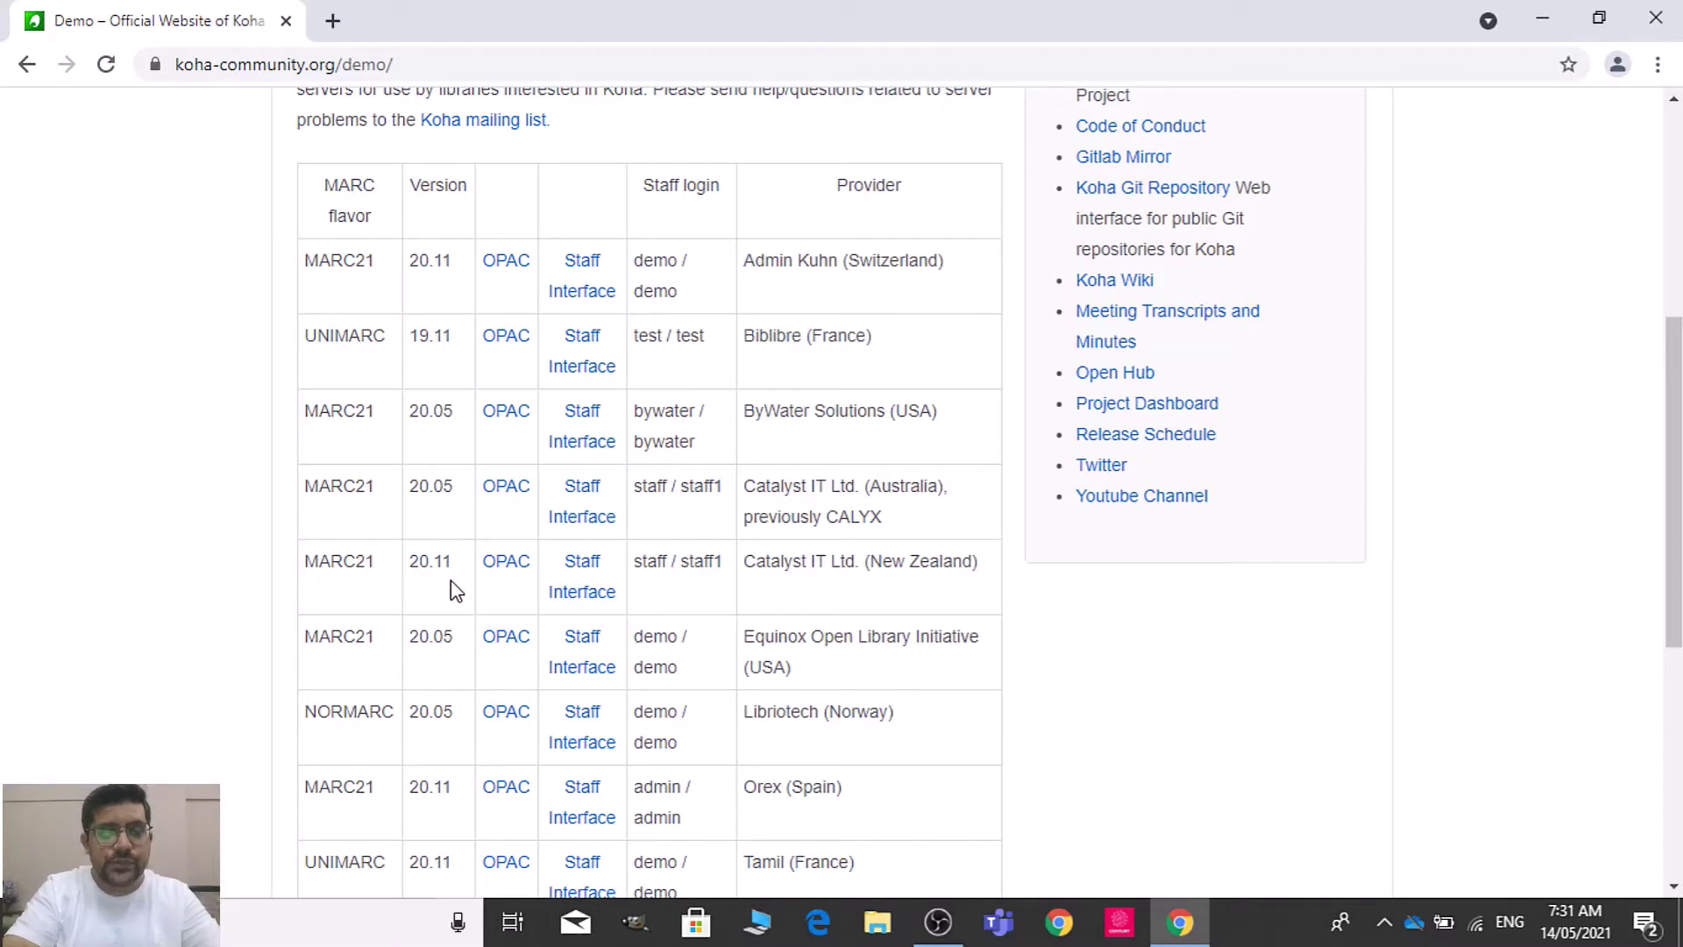
right_click(598, 594)
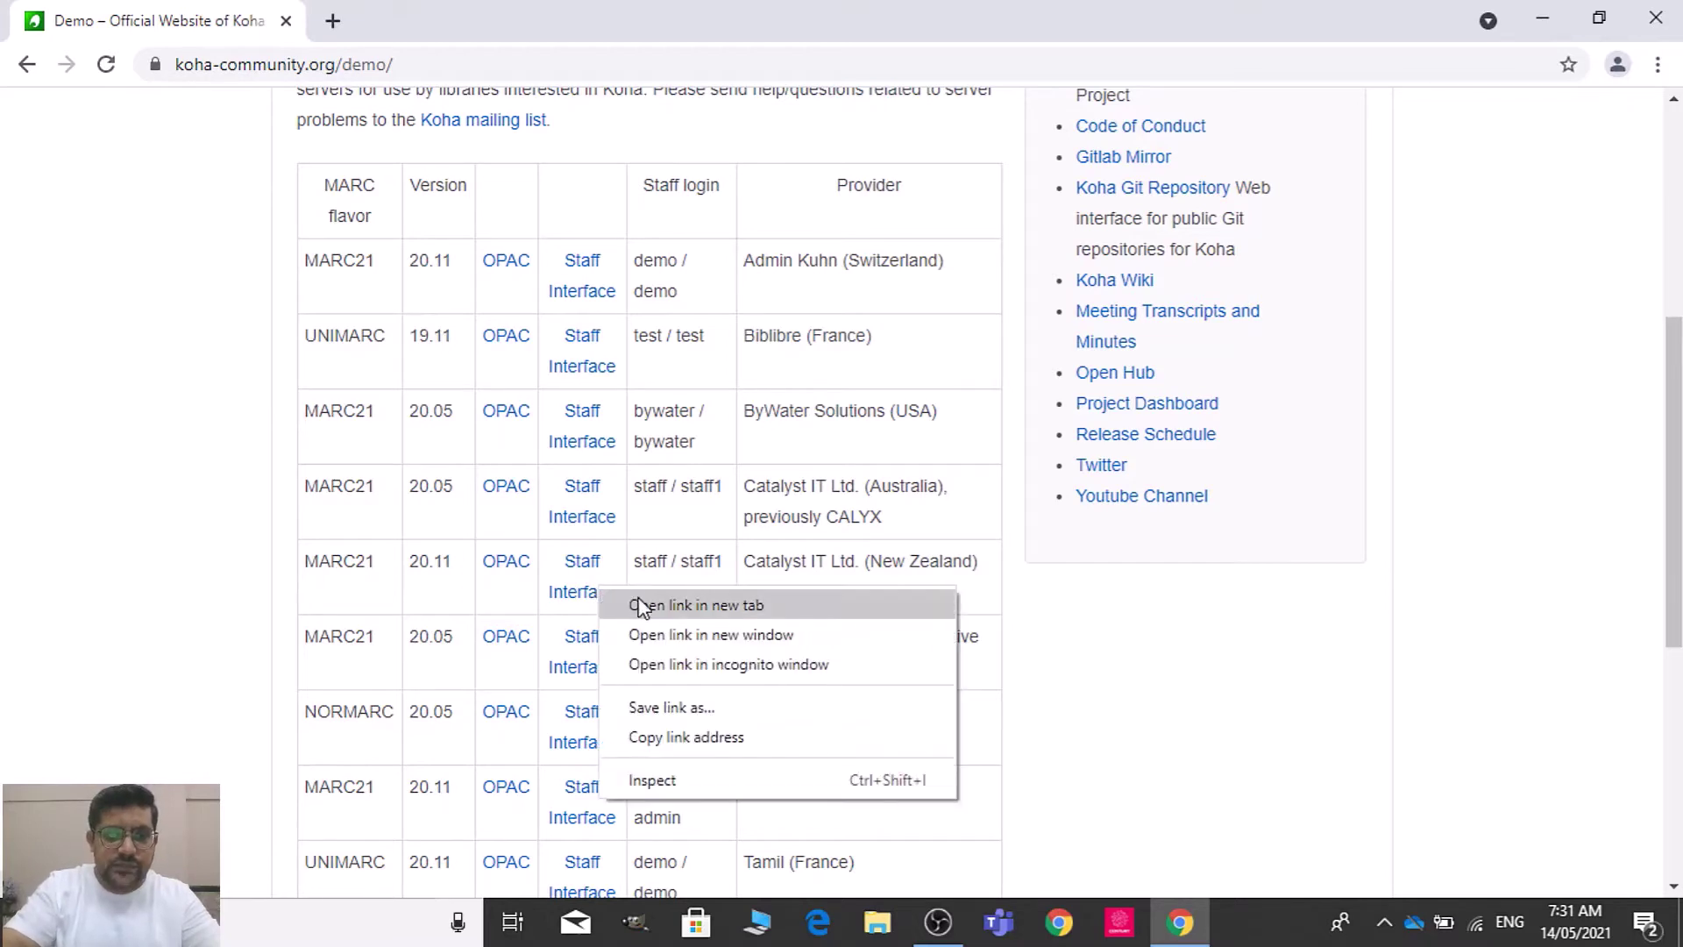
left_click(647, 606)
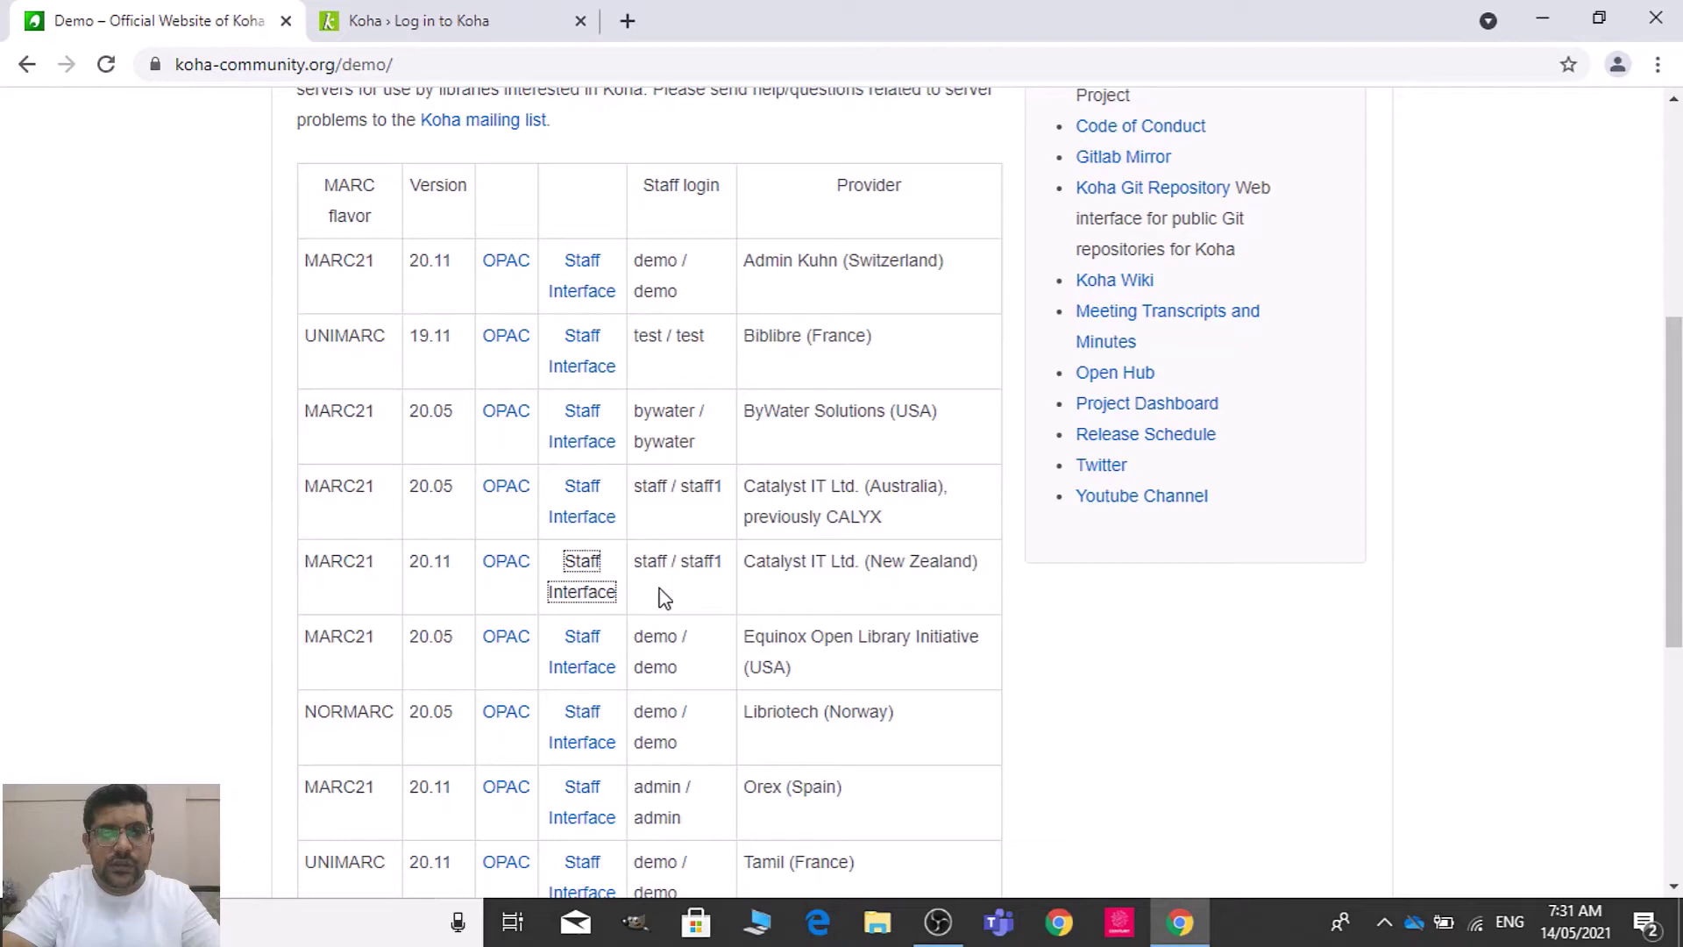
left_click(436, 18)
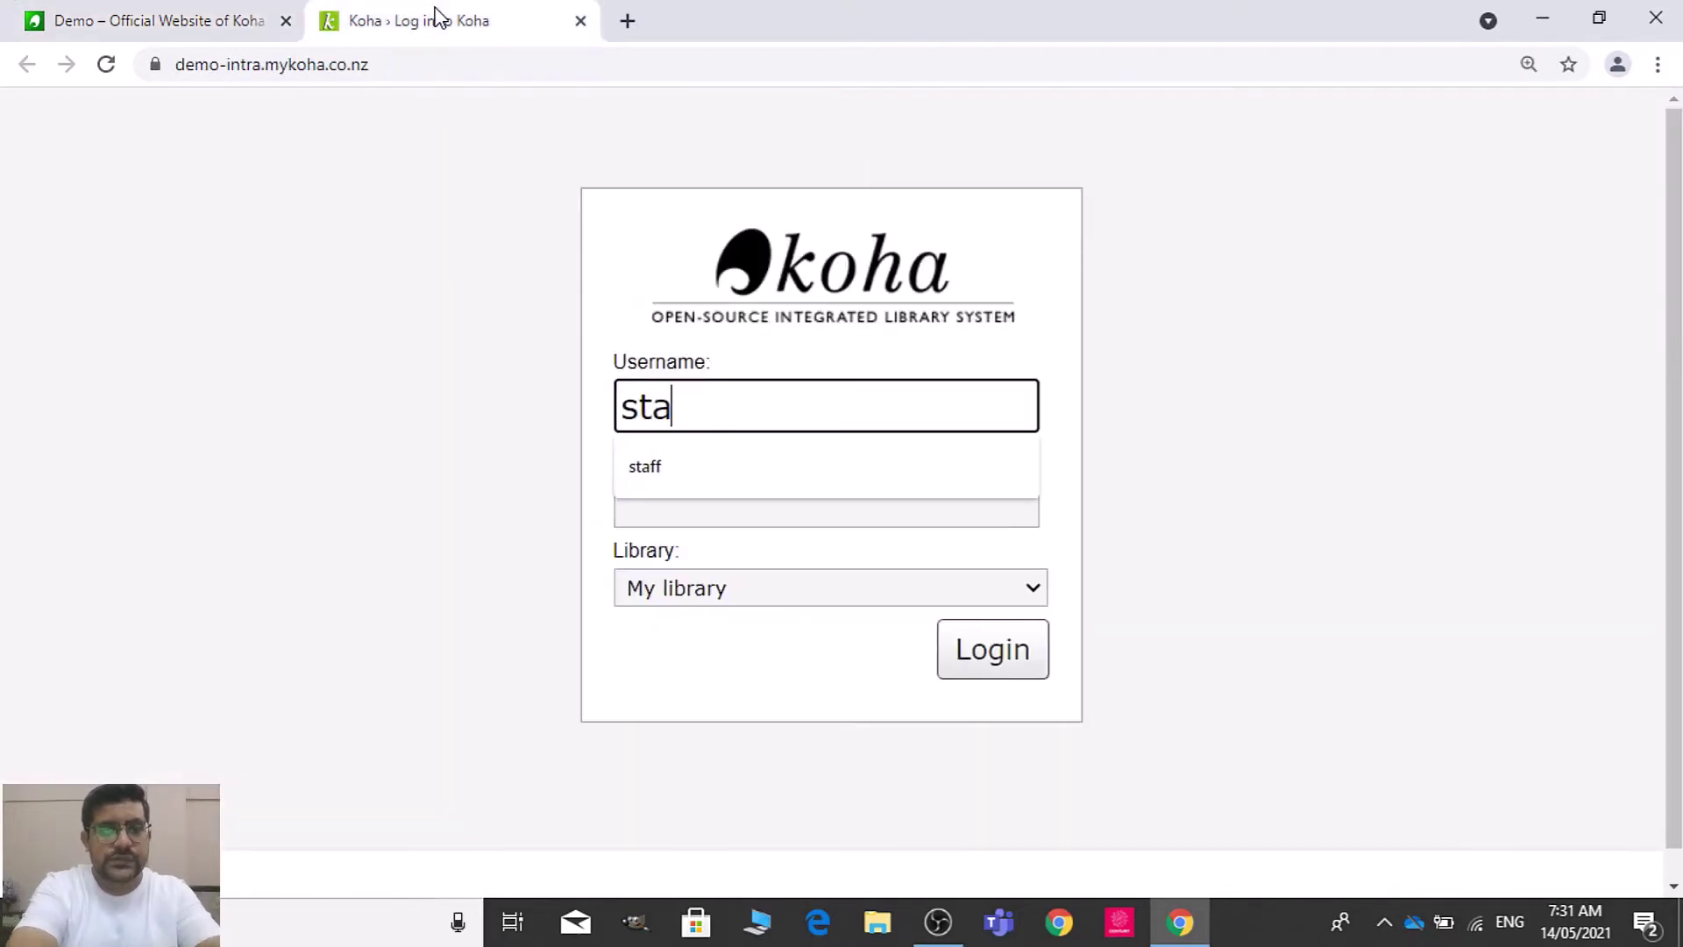
key("Tab")
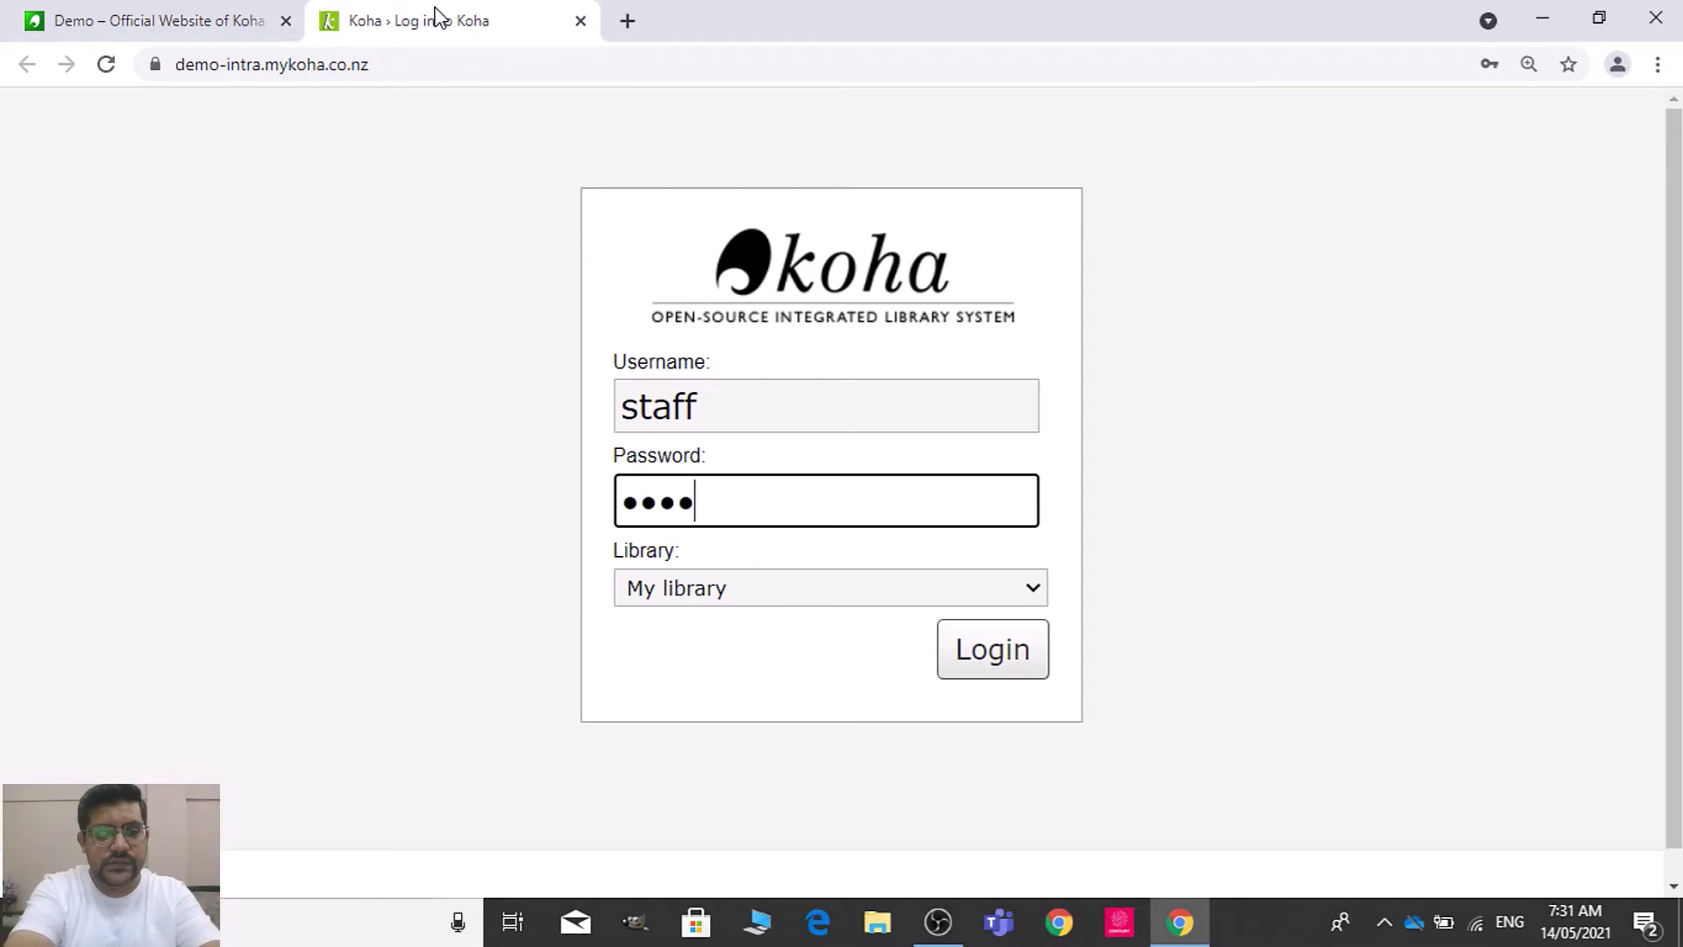
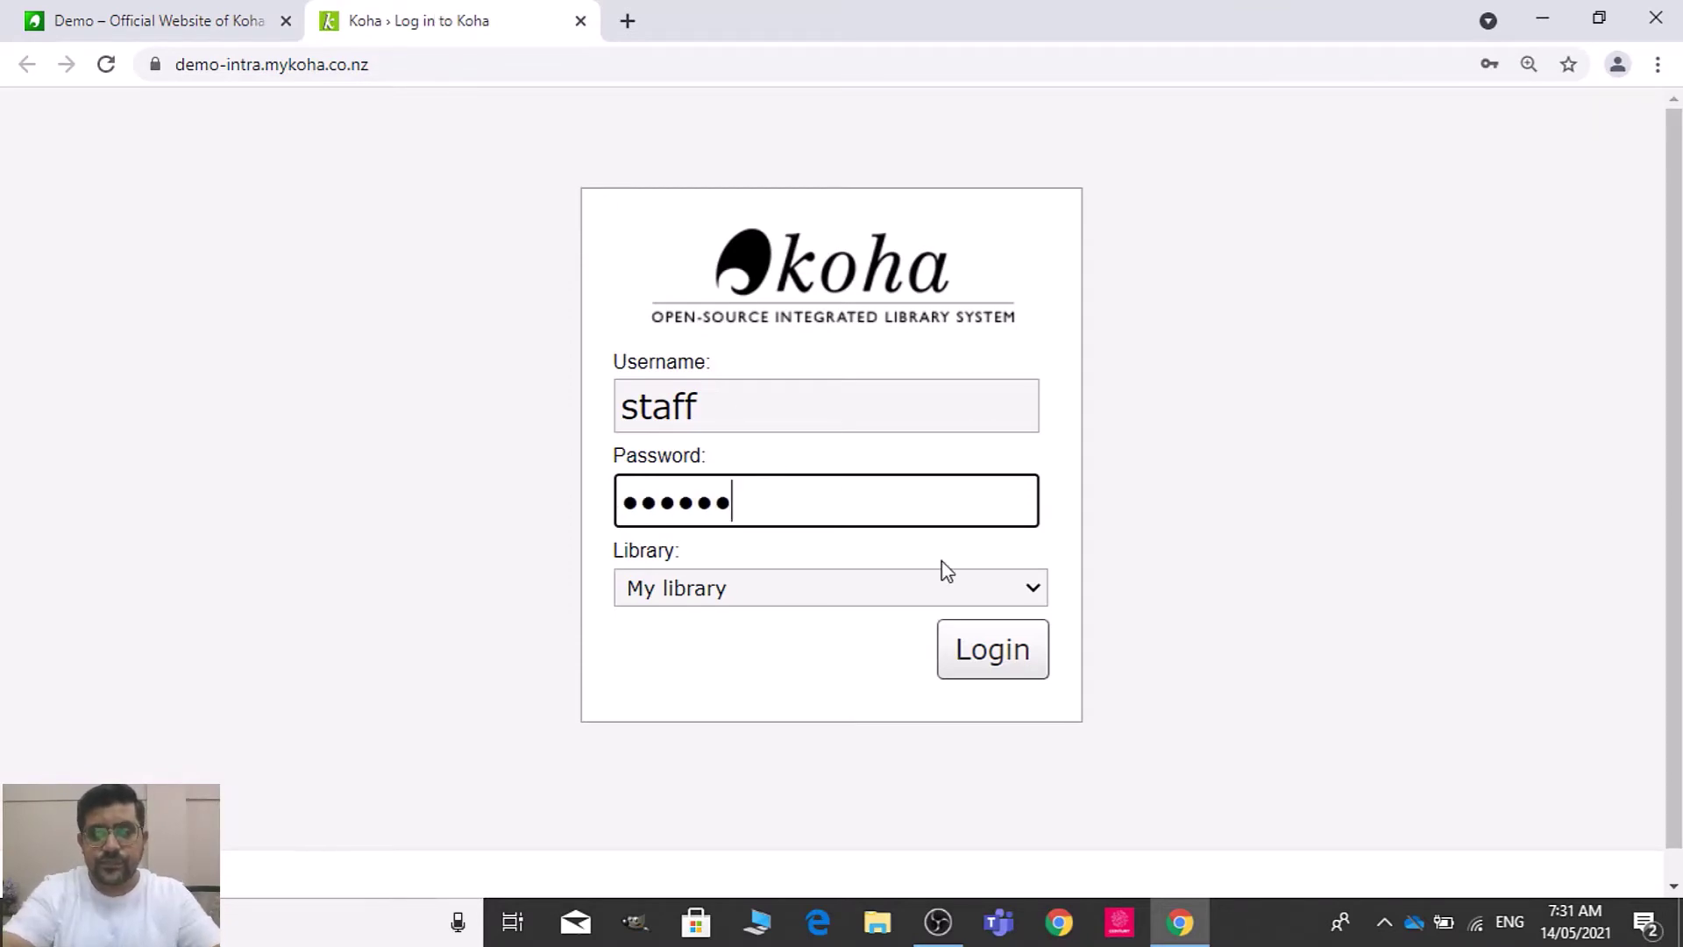
left_click(986, 659)
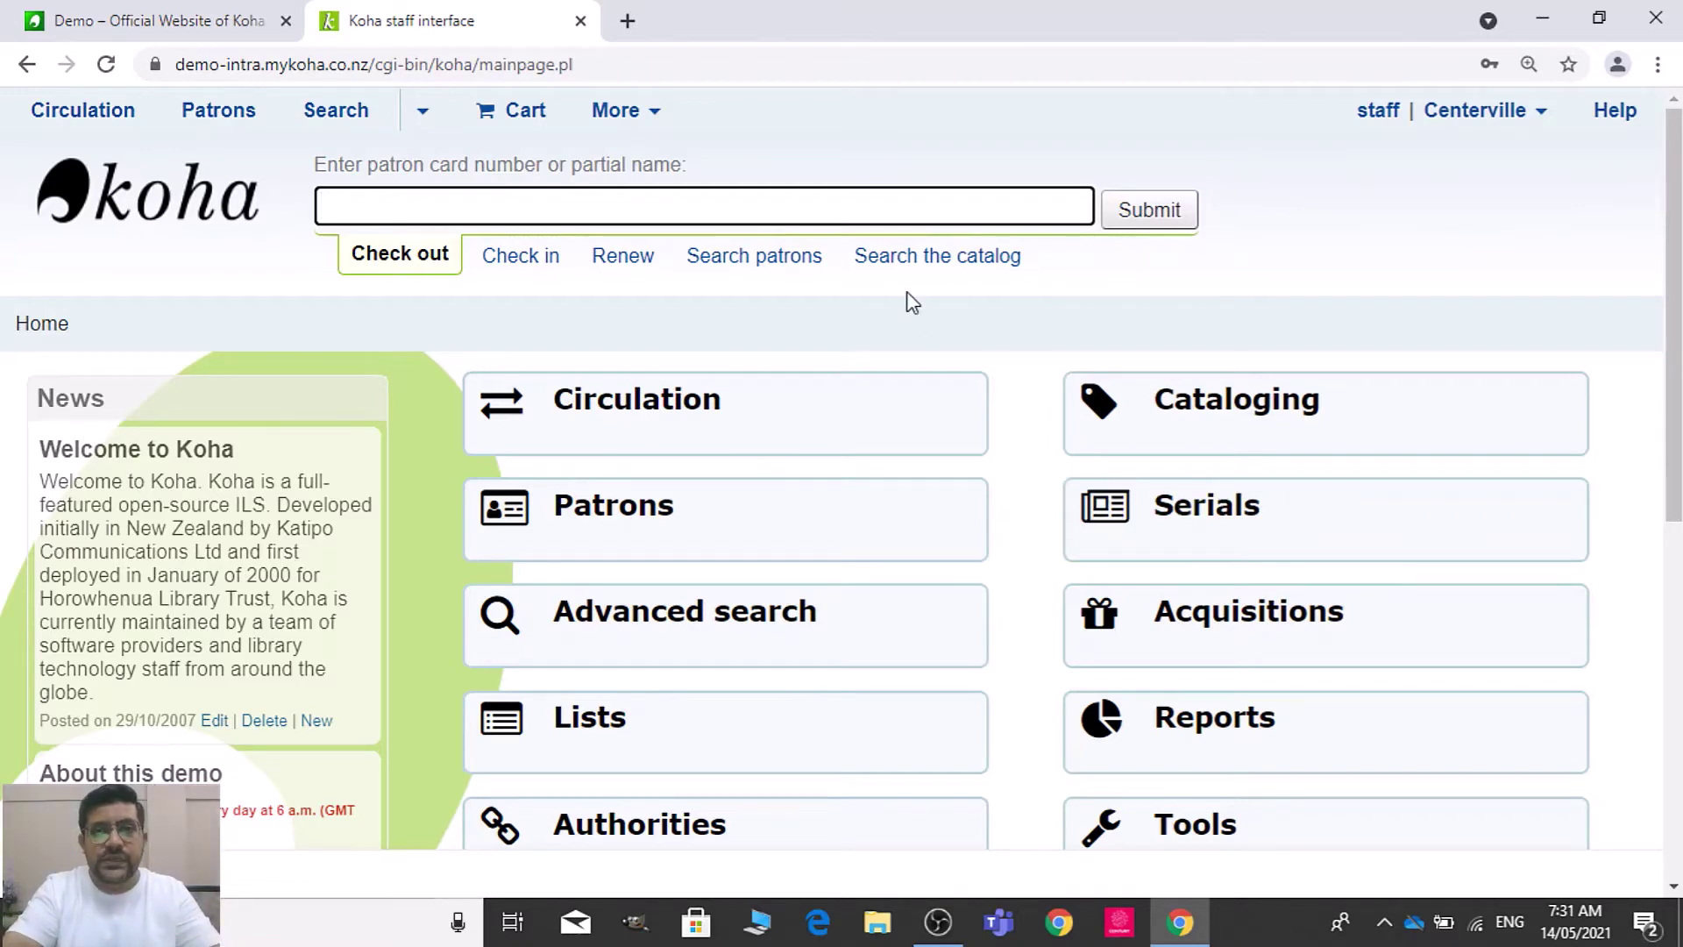
Search the catalog for 'Writing research papers lester', getting three results.
left_click(952, 267)
left_click(895, 198)
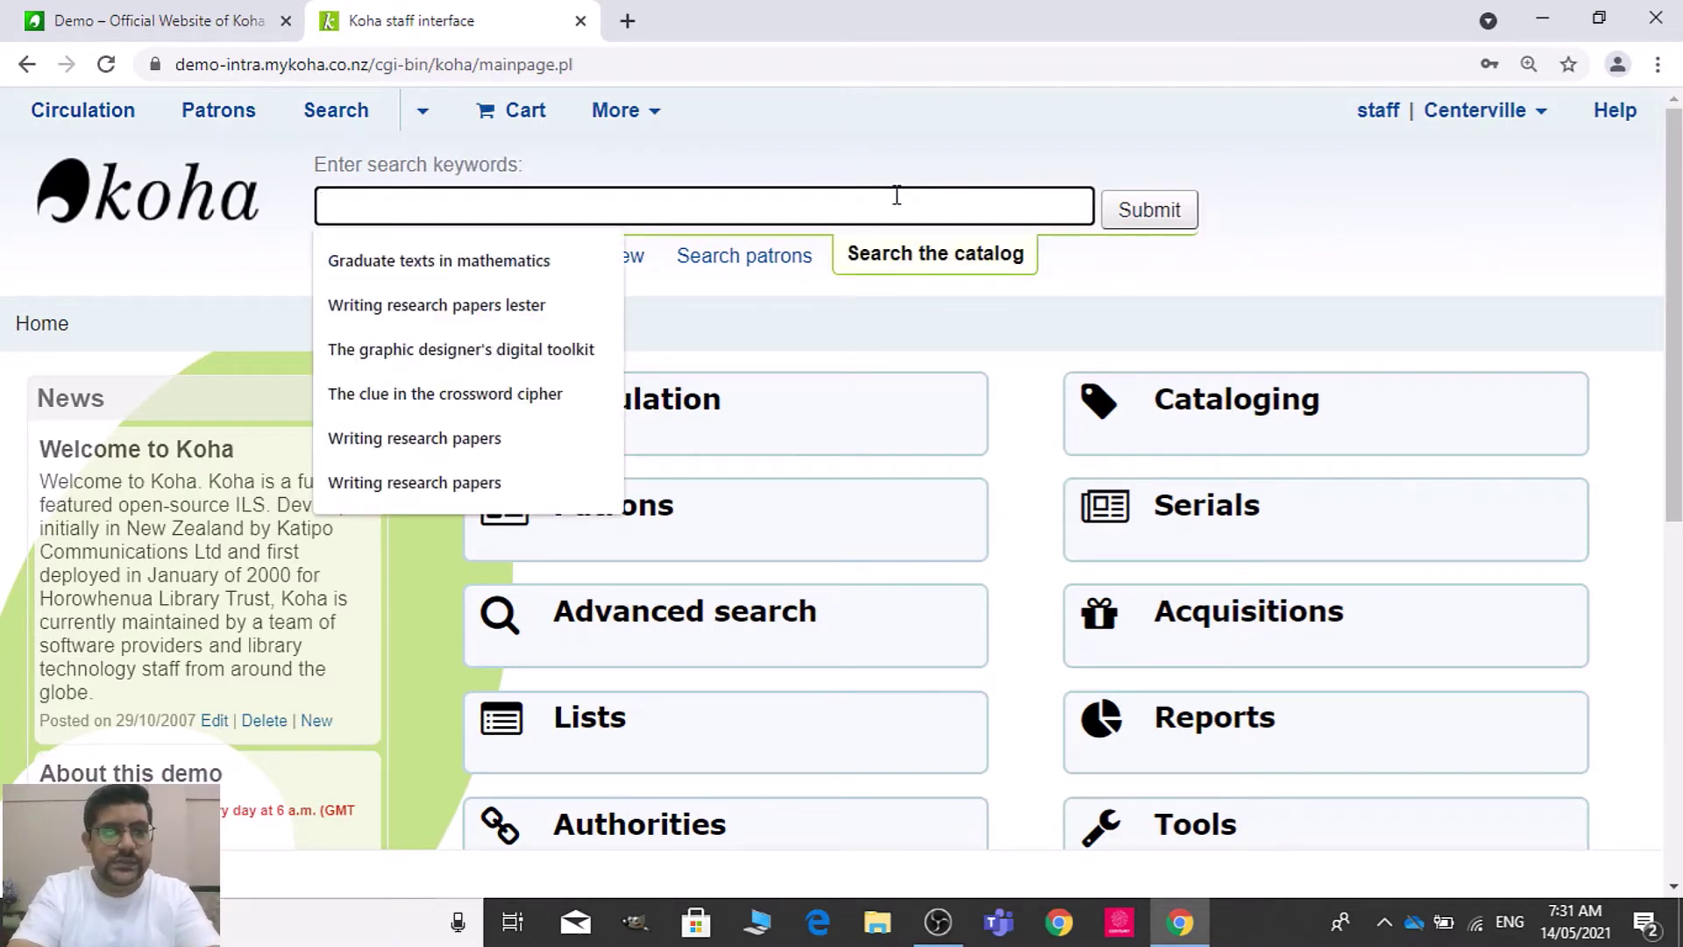
left_click(546, 306)
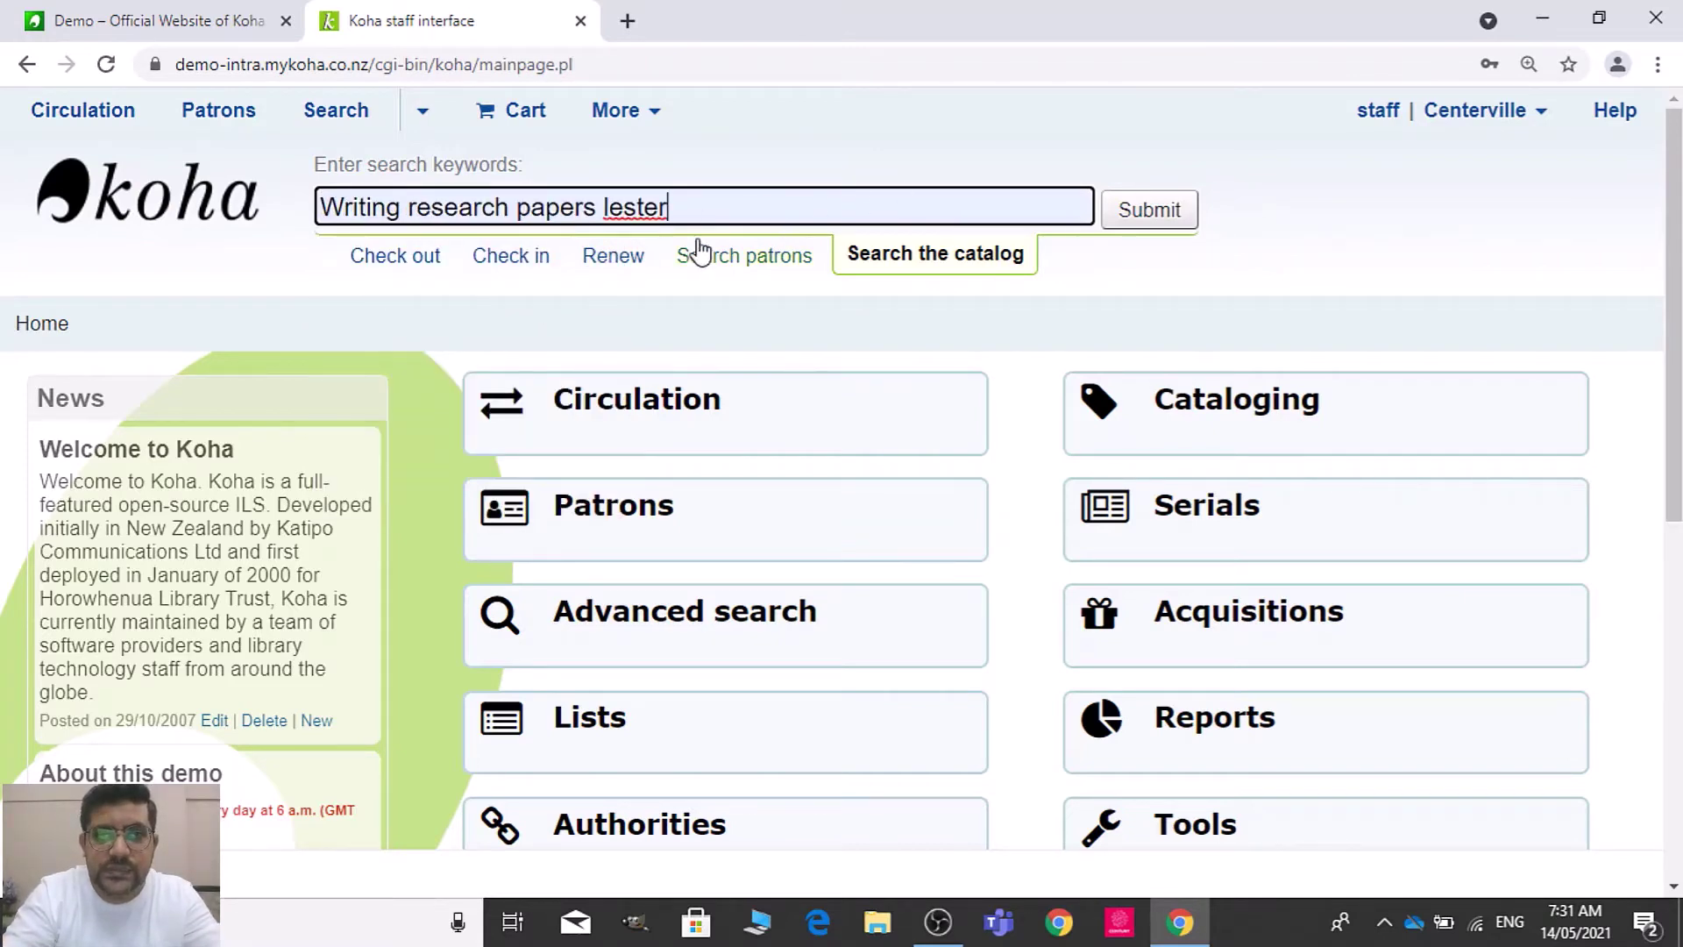
left_click(1149, 211)
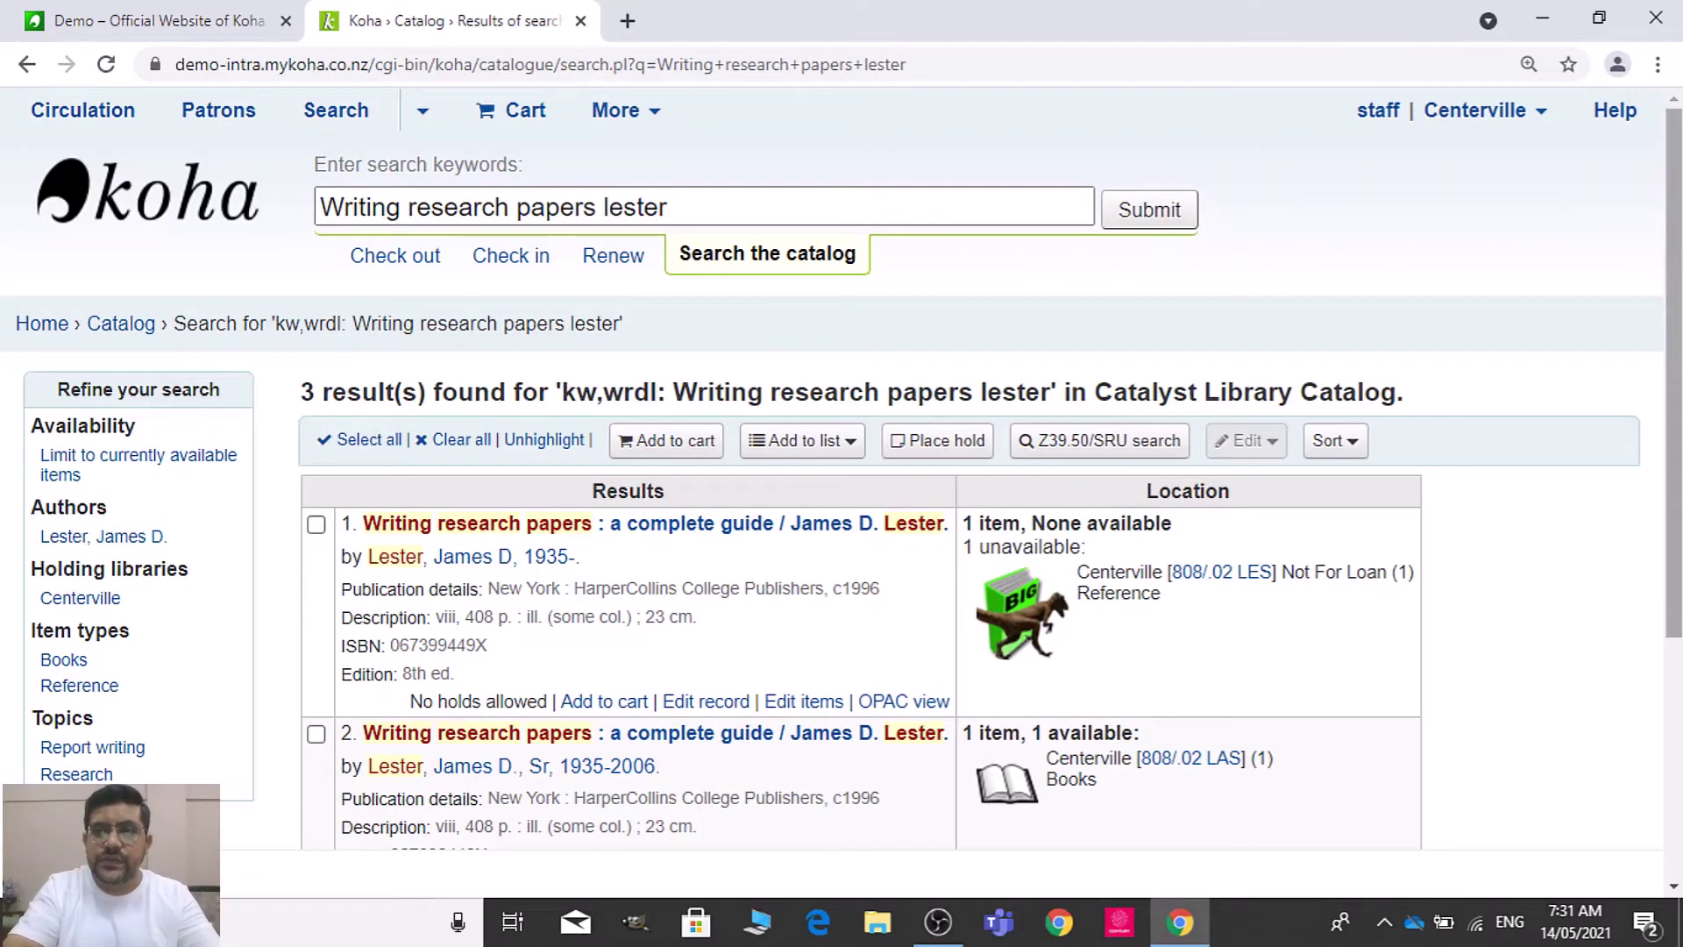
scroll(841, 513, "down", 2)
scroll(842, 513, "down", 1)
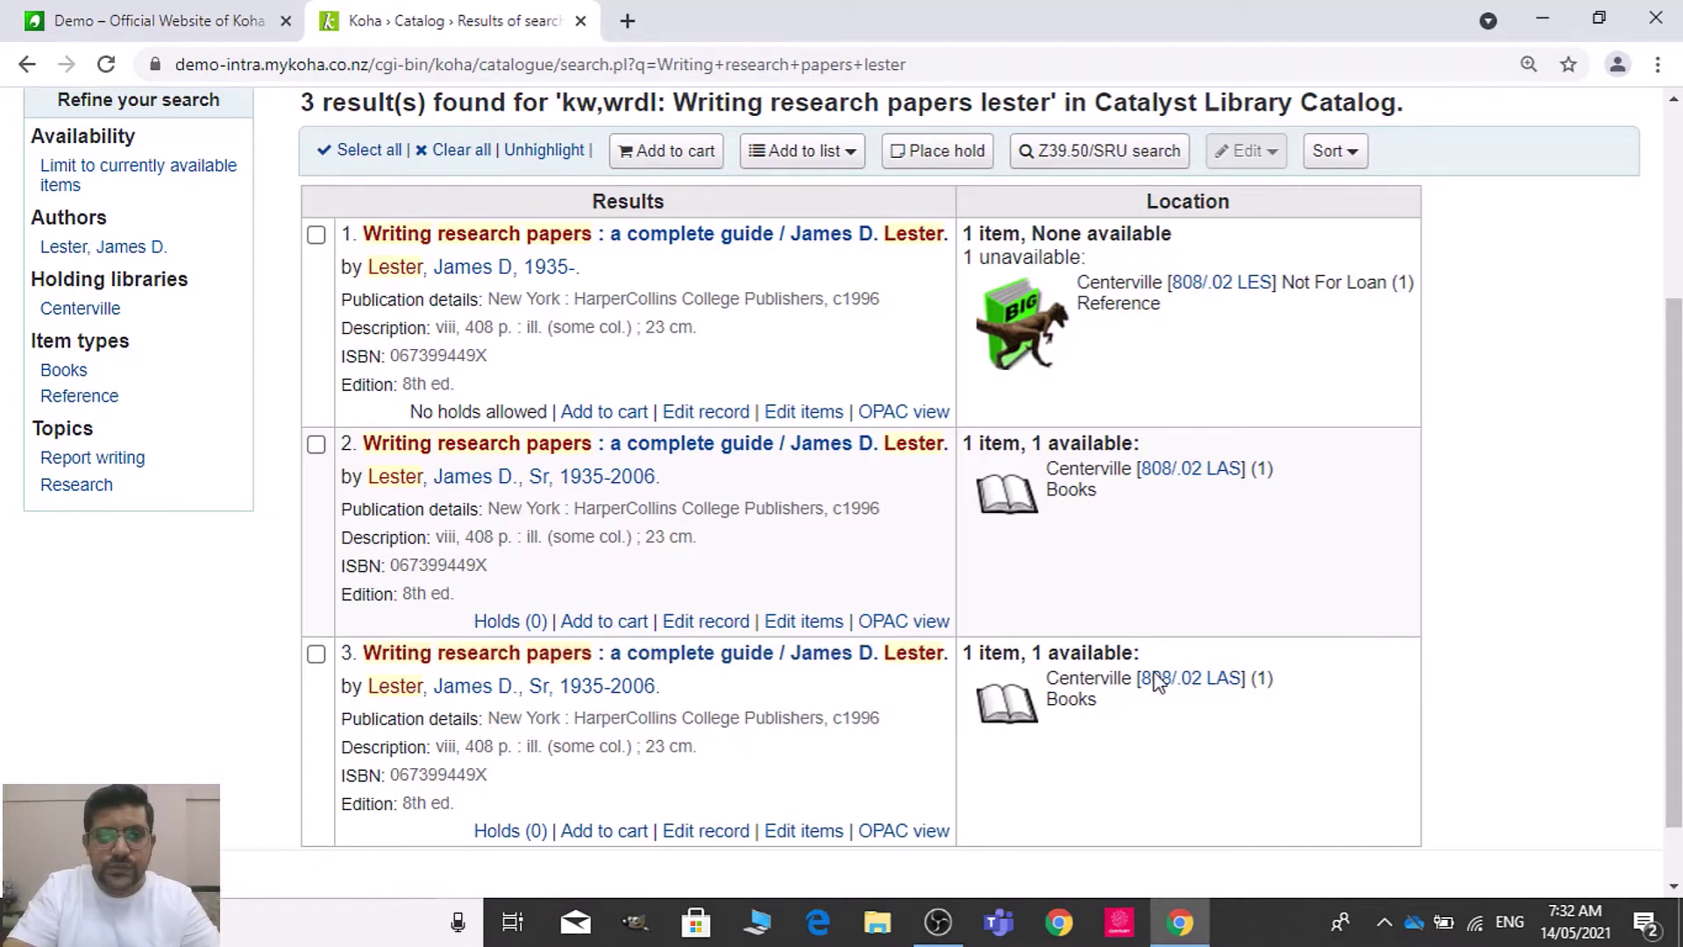
left_click_drag(1672, 566, 1672, 543)
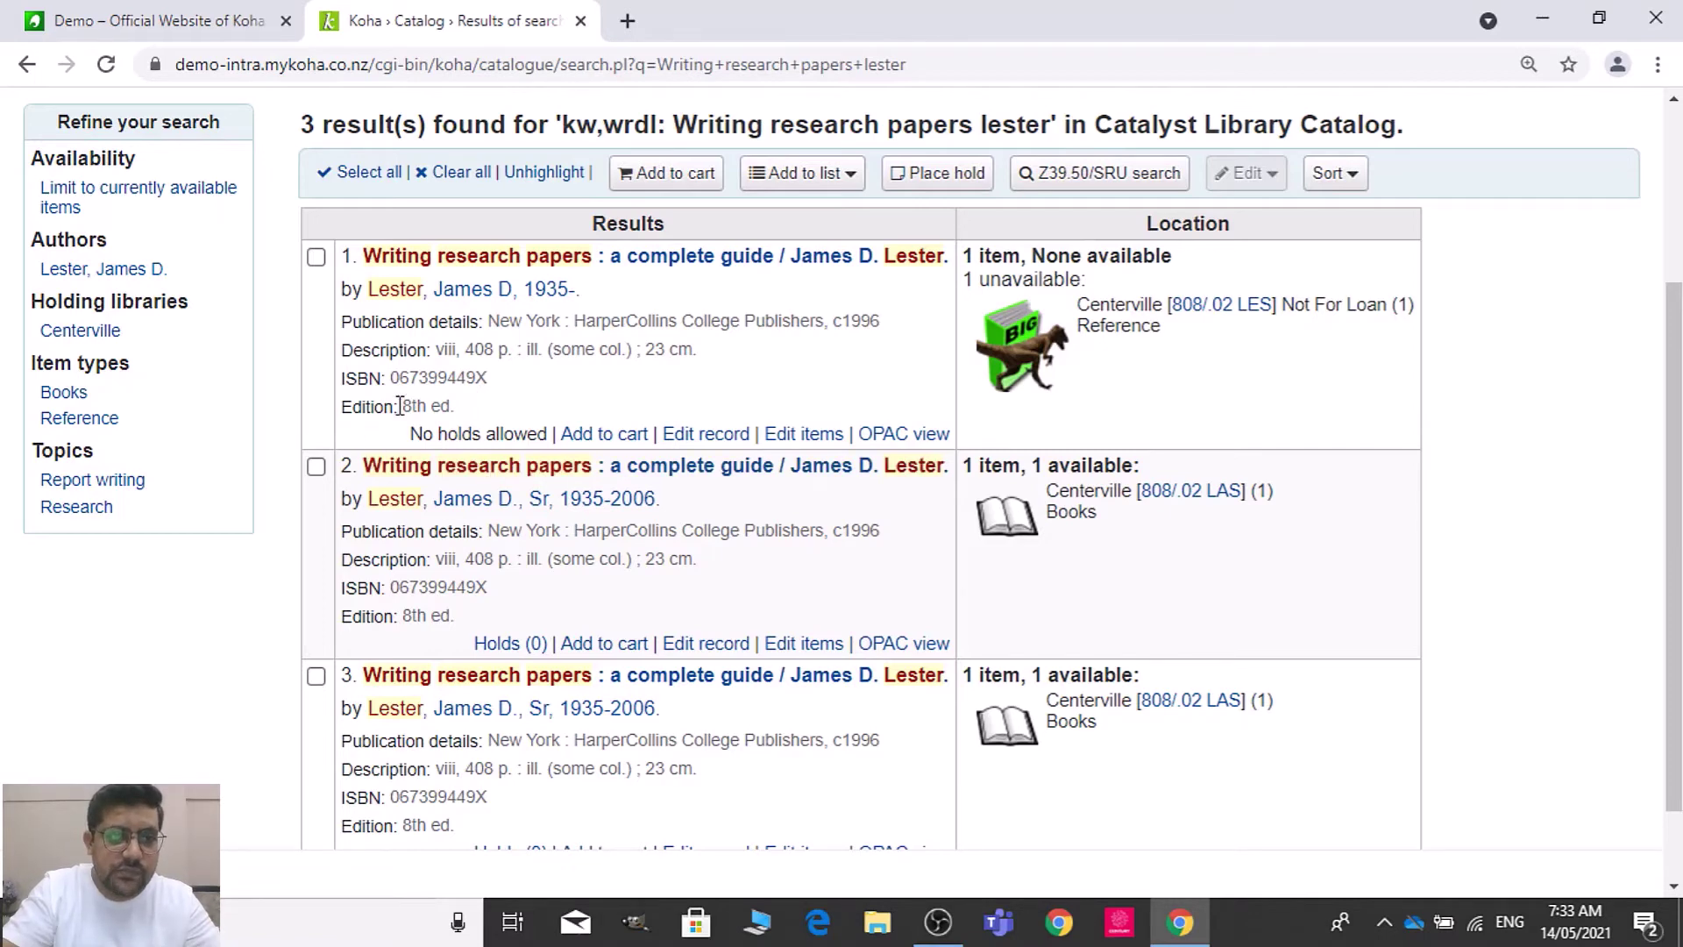
Highlight each result's Edition line to confirm all three are the 8th edition.
left_click_drag(457, 406, 406, 407)
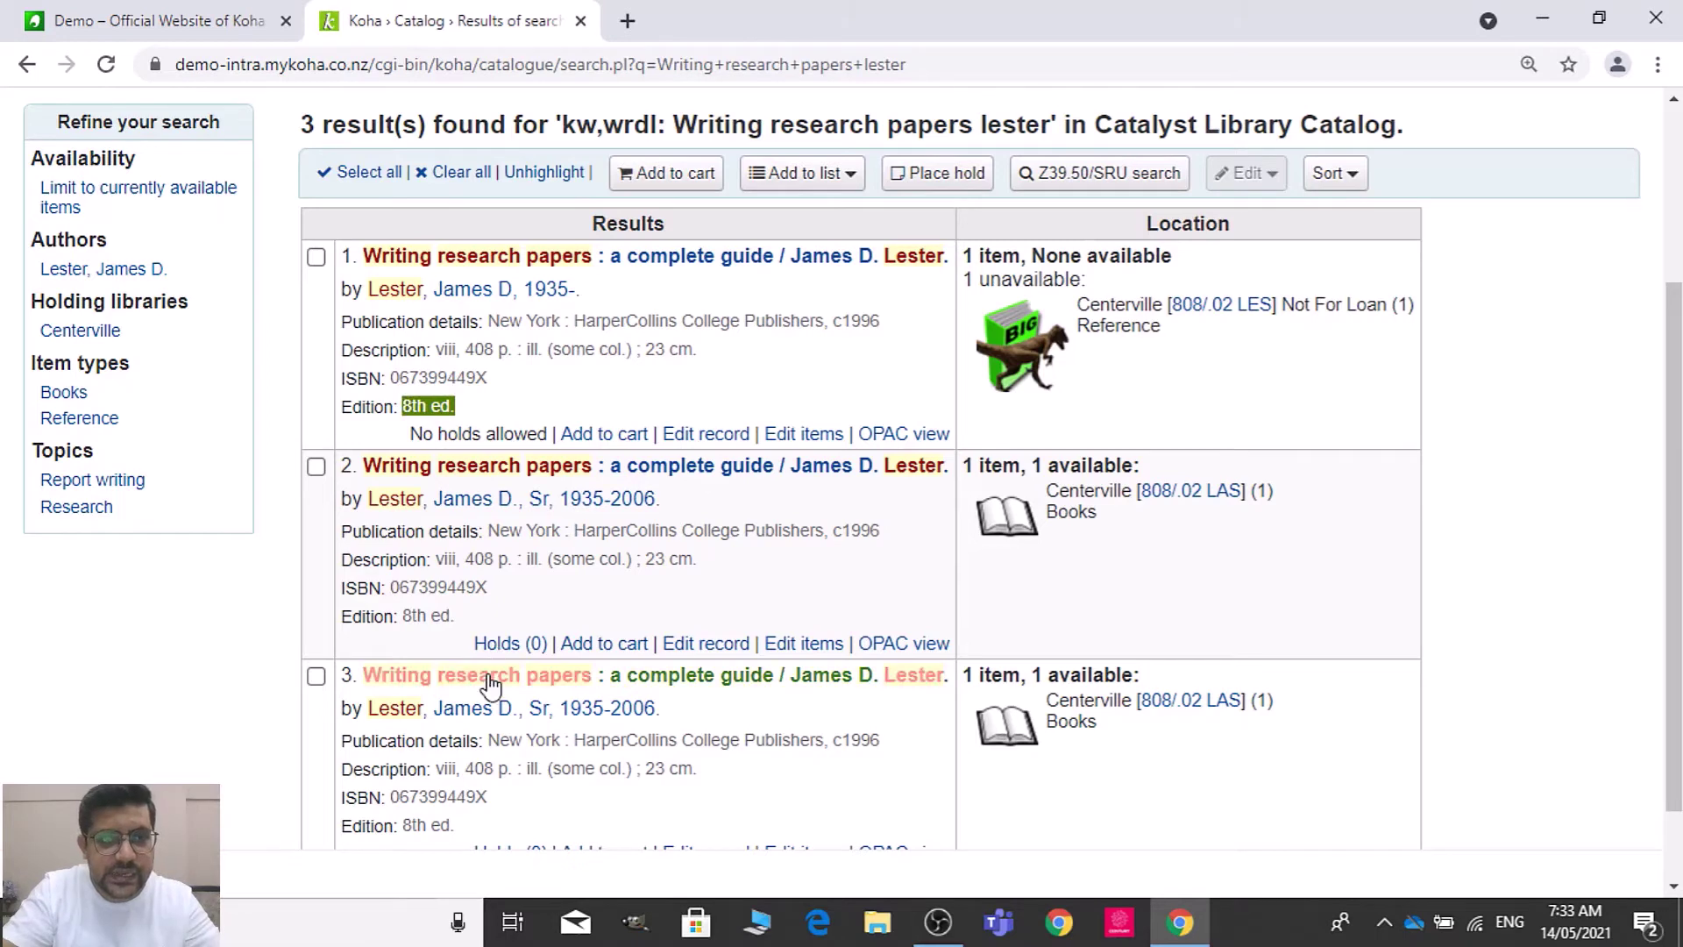
left_click_drag(456, 615, 422, 616)
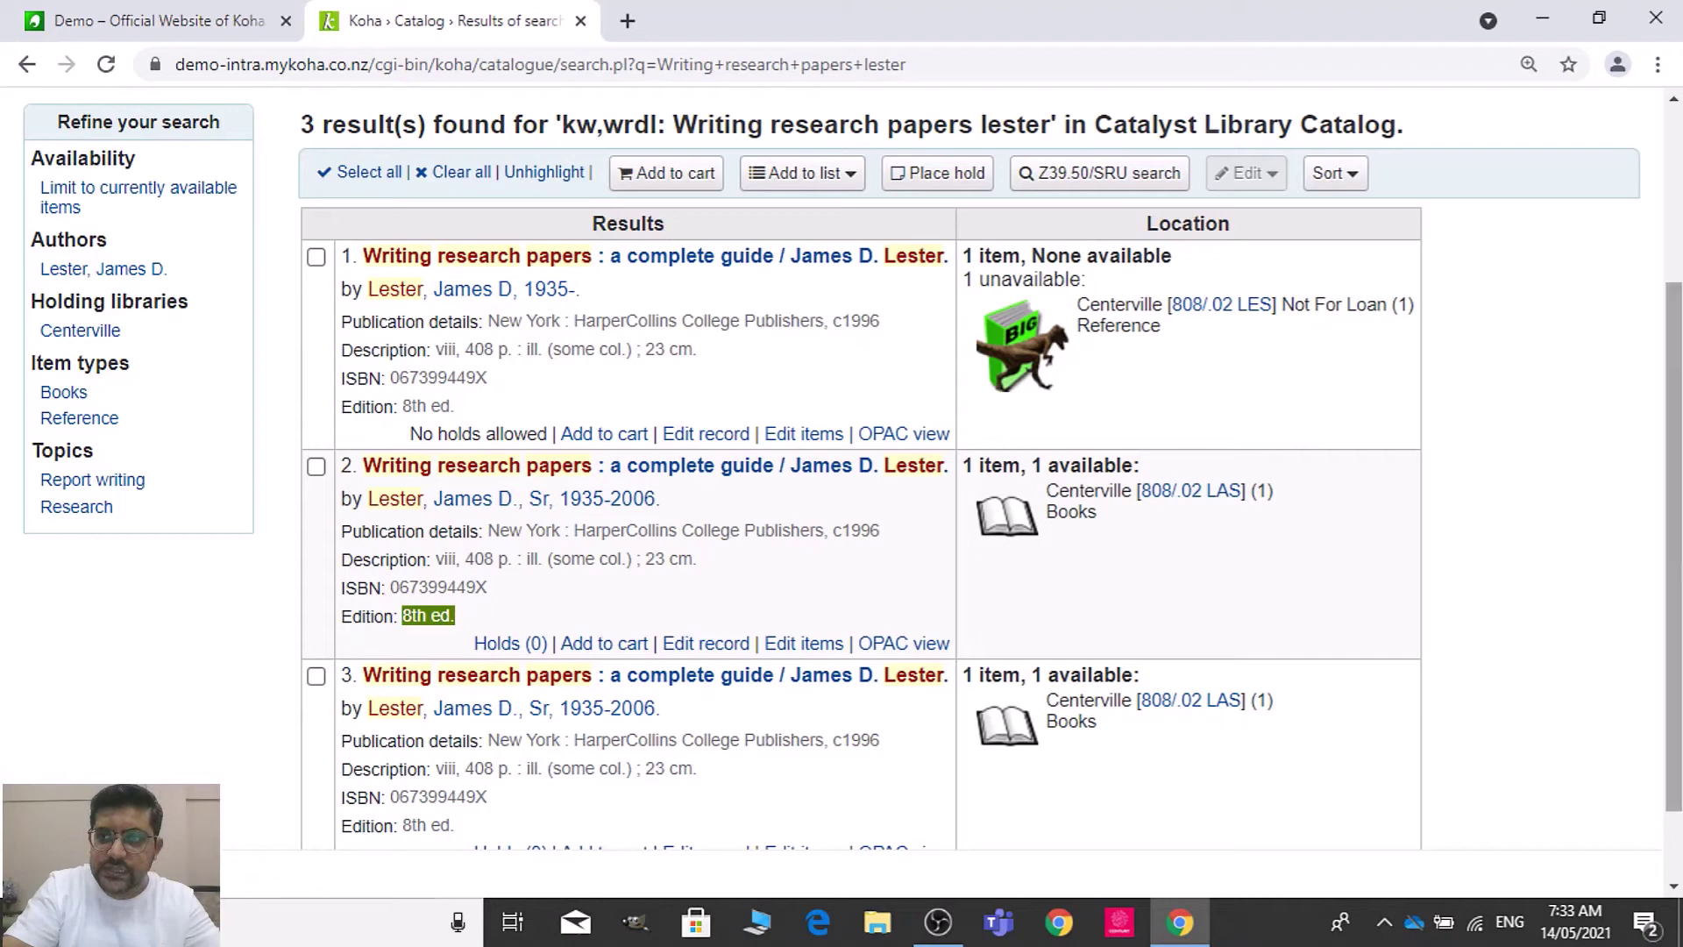
scroll(1672, 592, "down", 1)
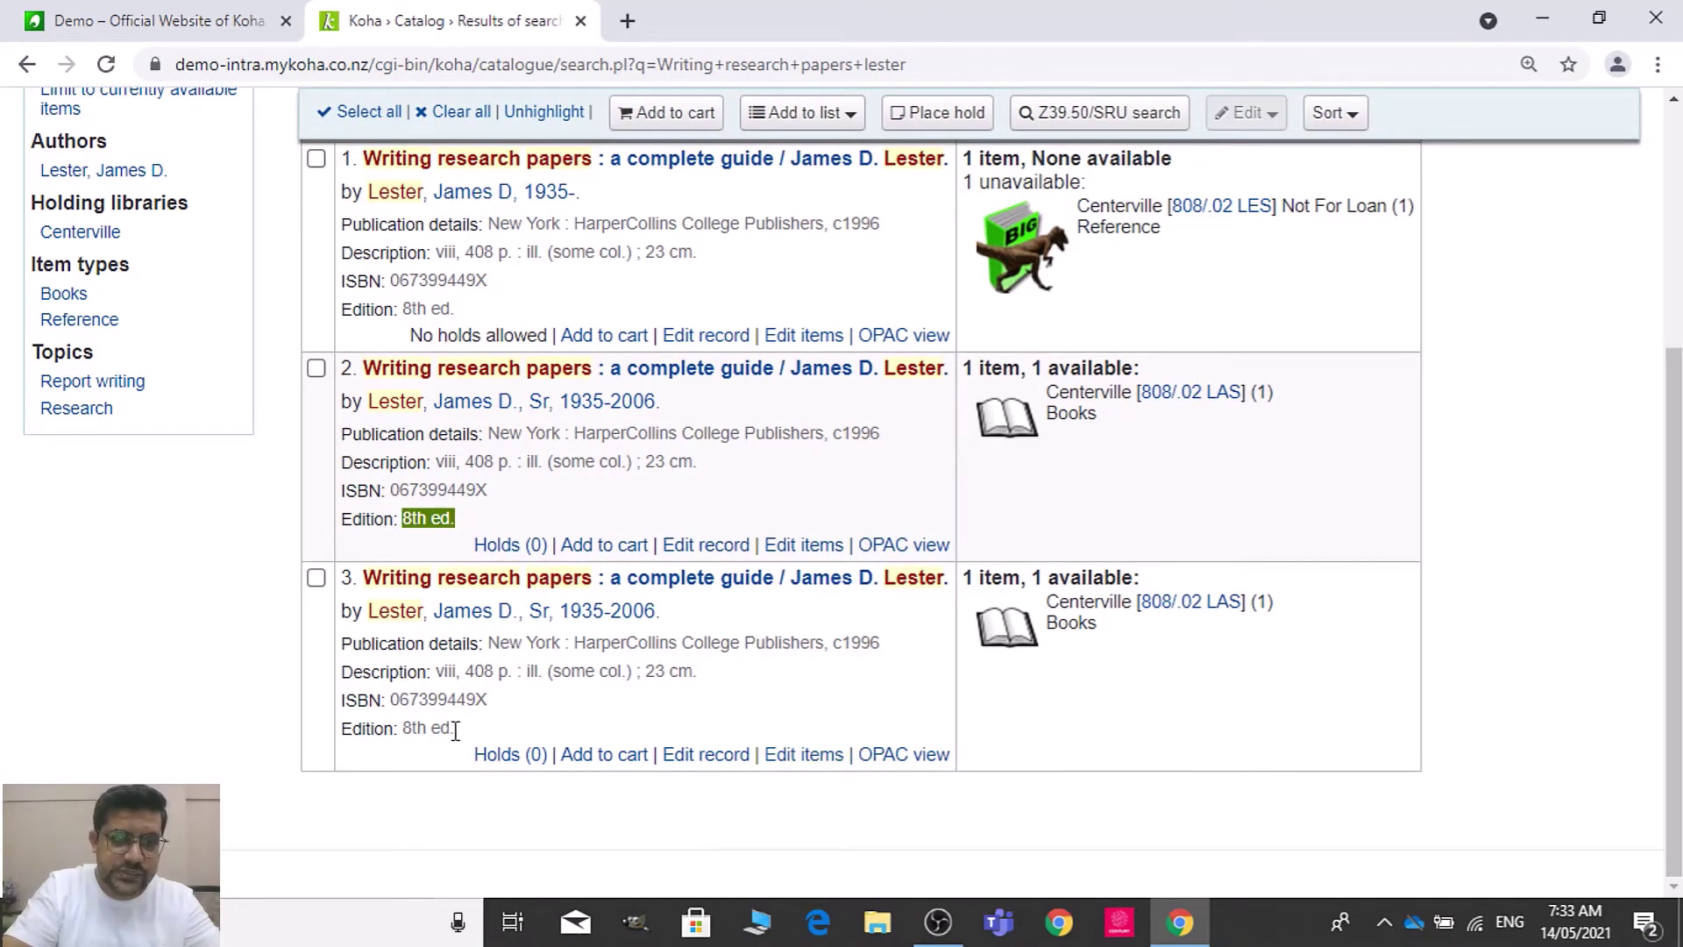
left_click_drag(454, 729, 403, 727)
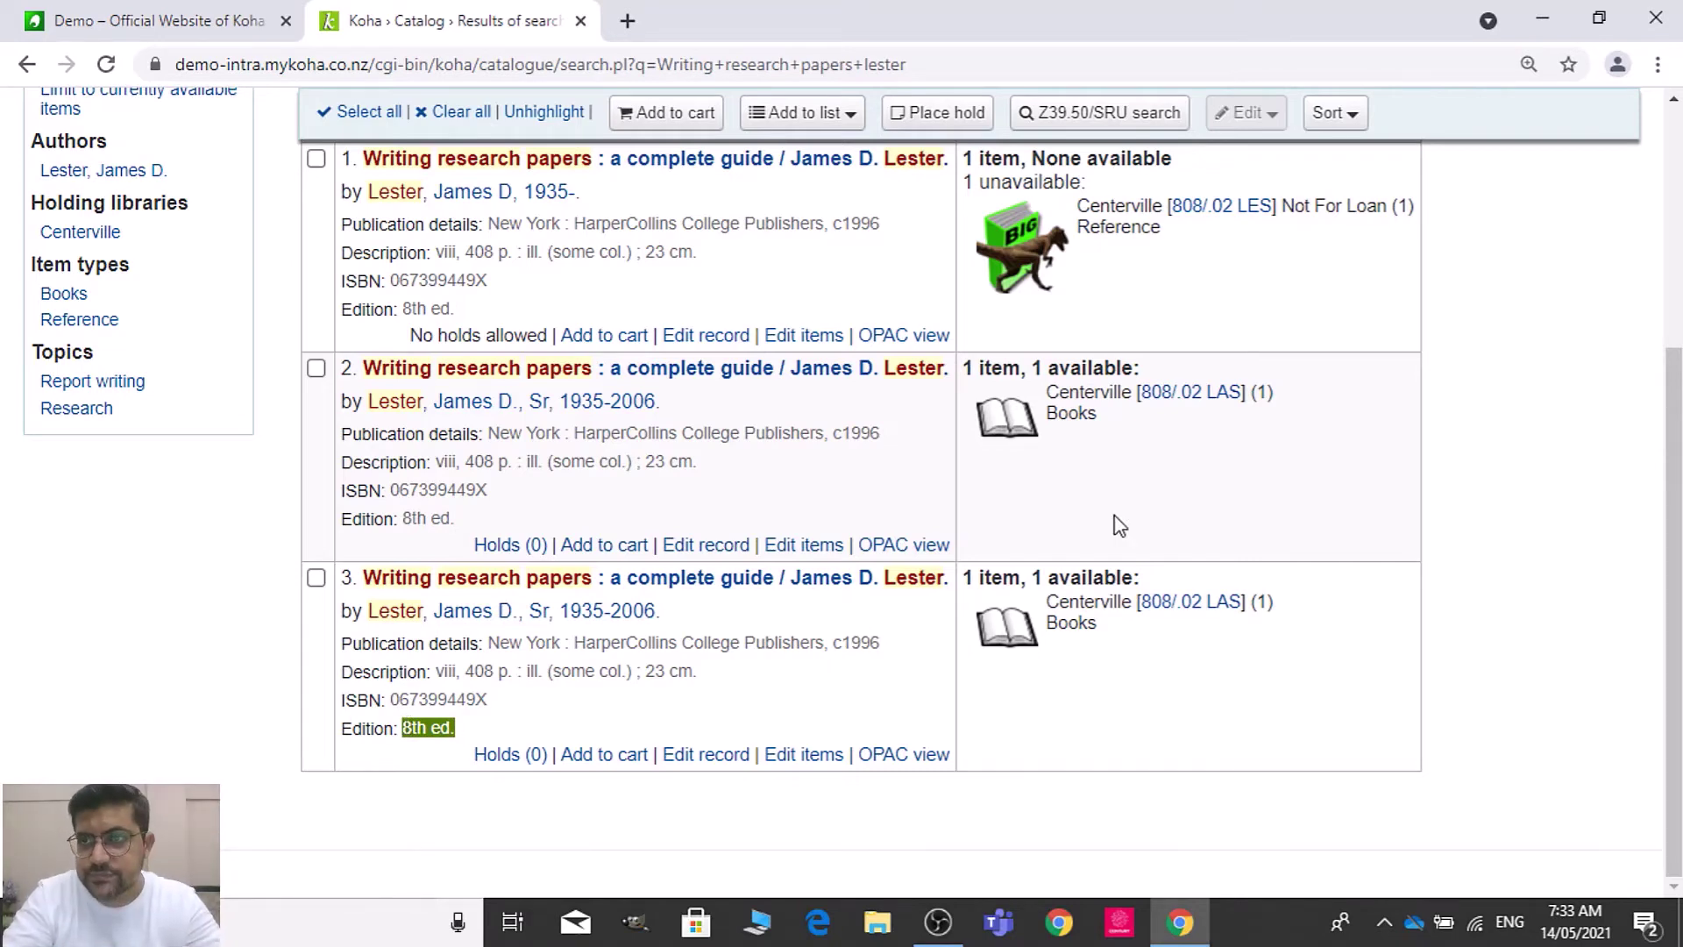
scroll(1114, 525, "up", 2)
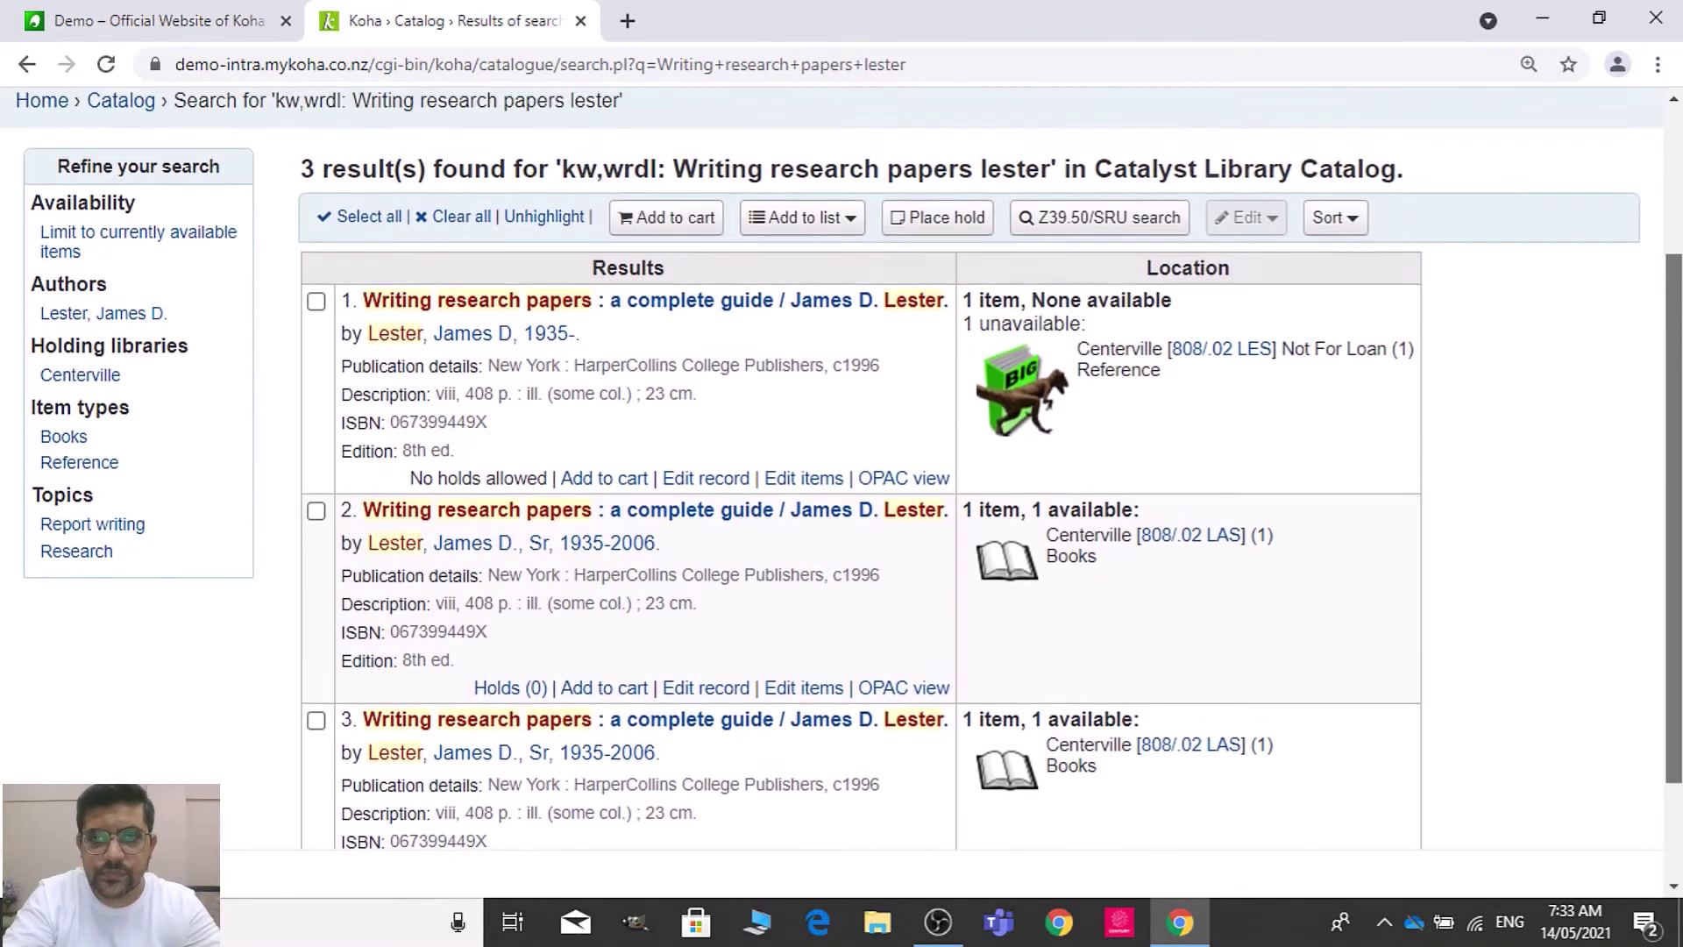
scroll(842, 500, "up", 1)
scroll(842, 499, "down", 2)
scroll(841, 501, "up", 1)
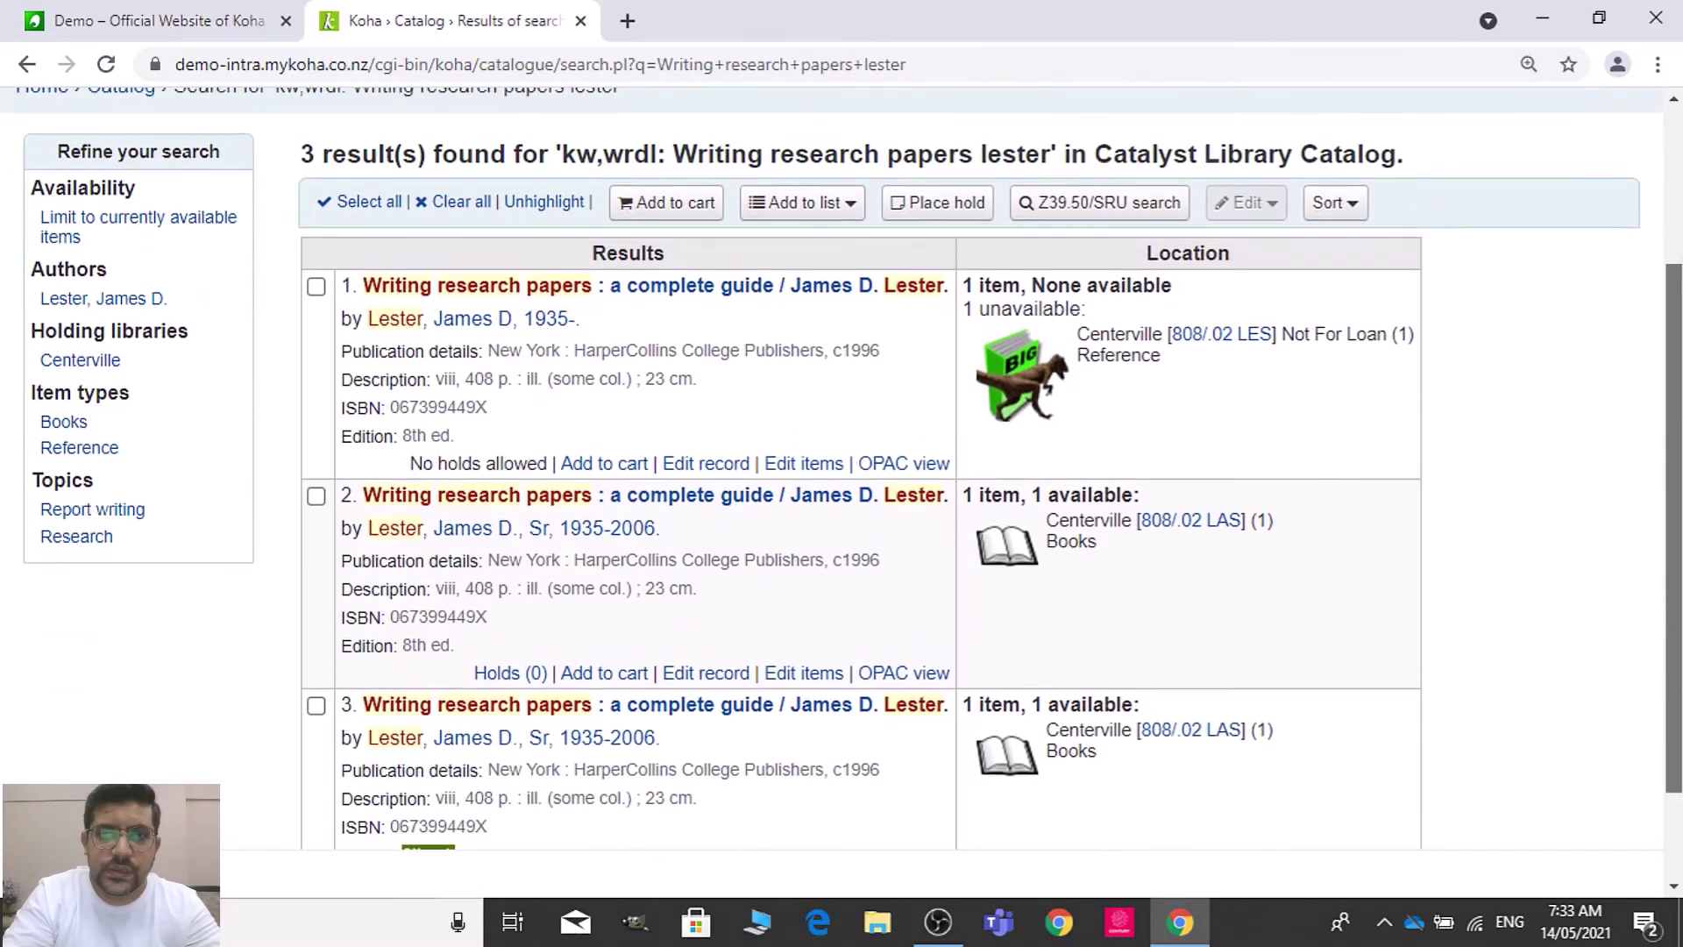
scroll(841, 501, "up", 1)
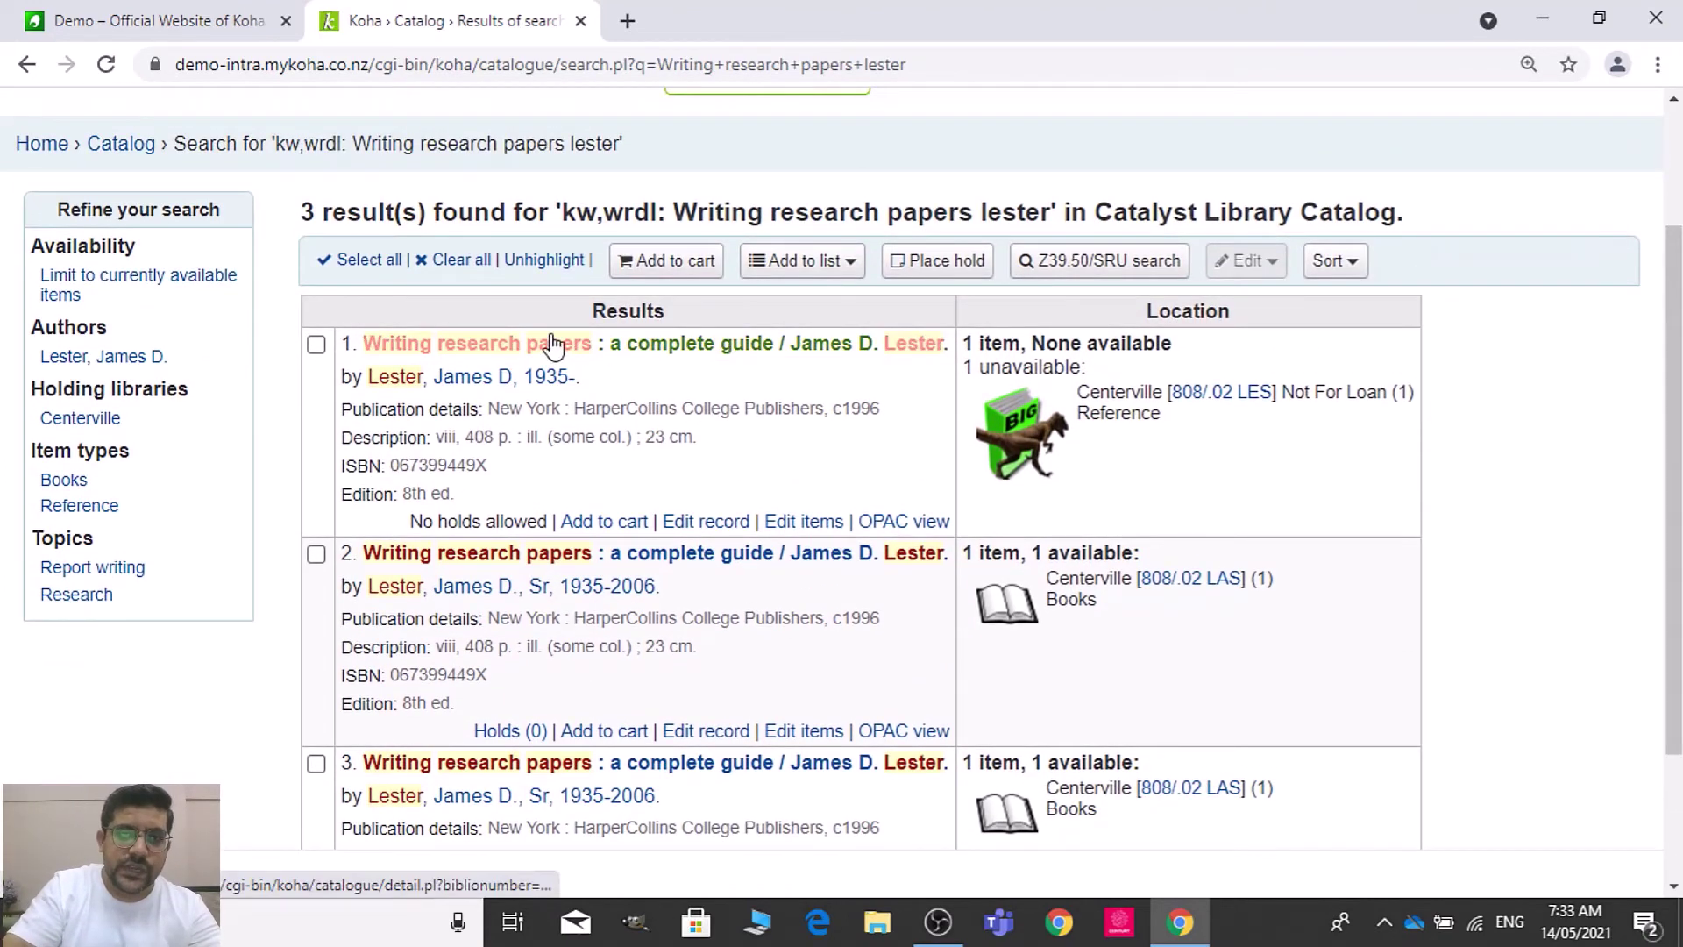
Open each of the three Lester result titles in its own new tab.
right_click(526, 345)
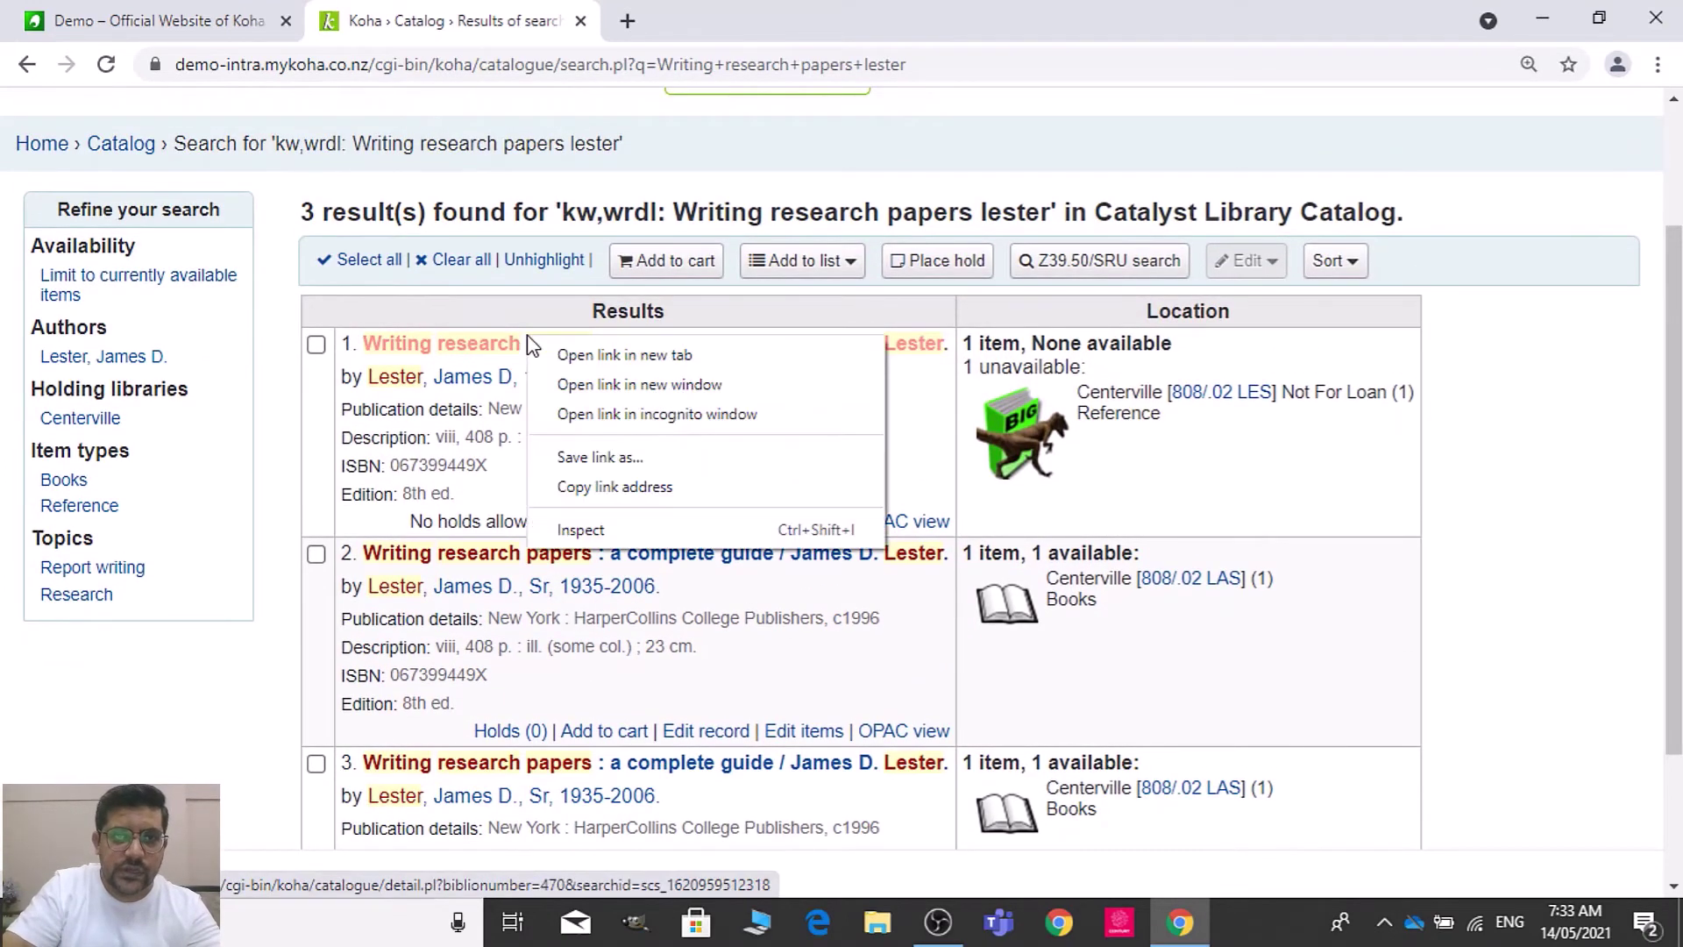
left_click(582, 370)
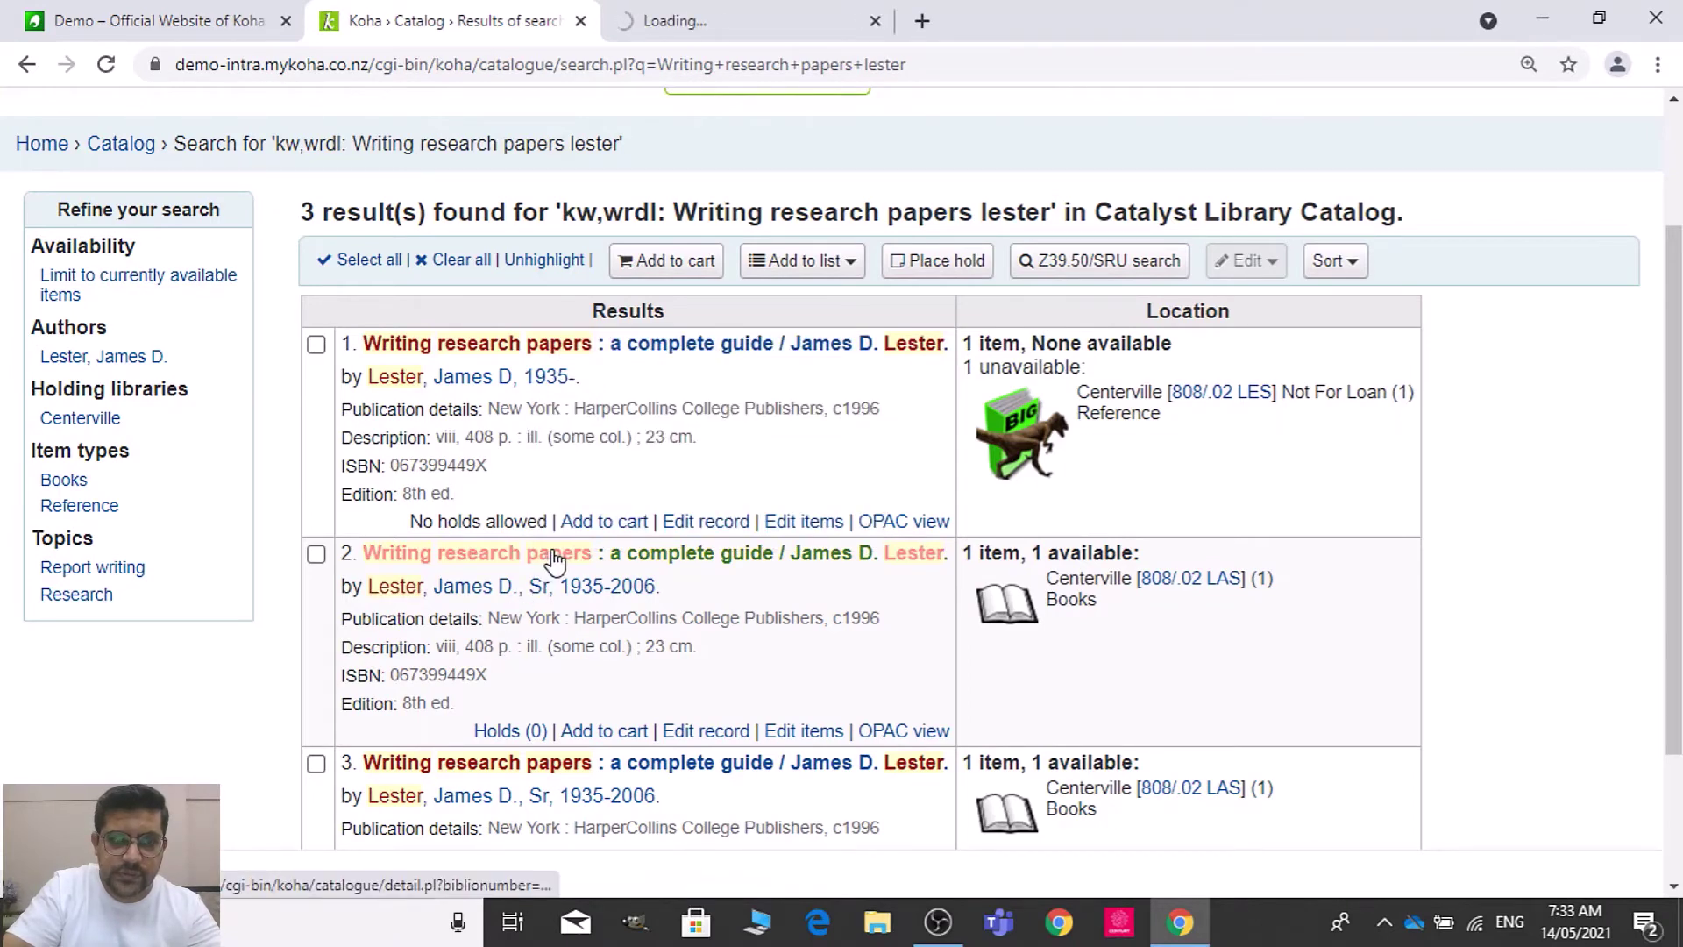
right_click(552, 557)
left_click(613, 565)
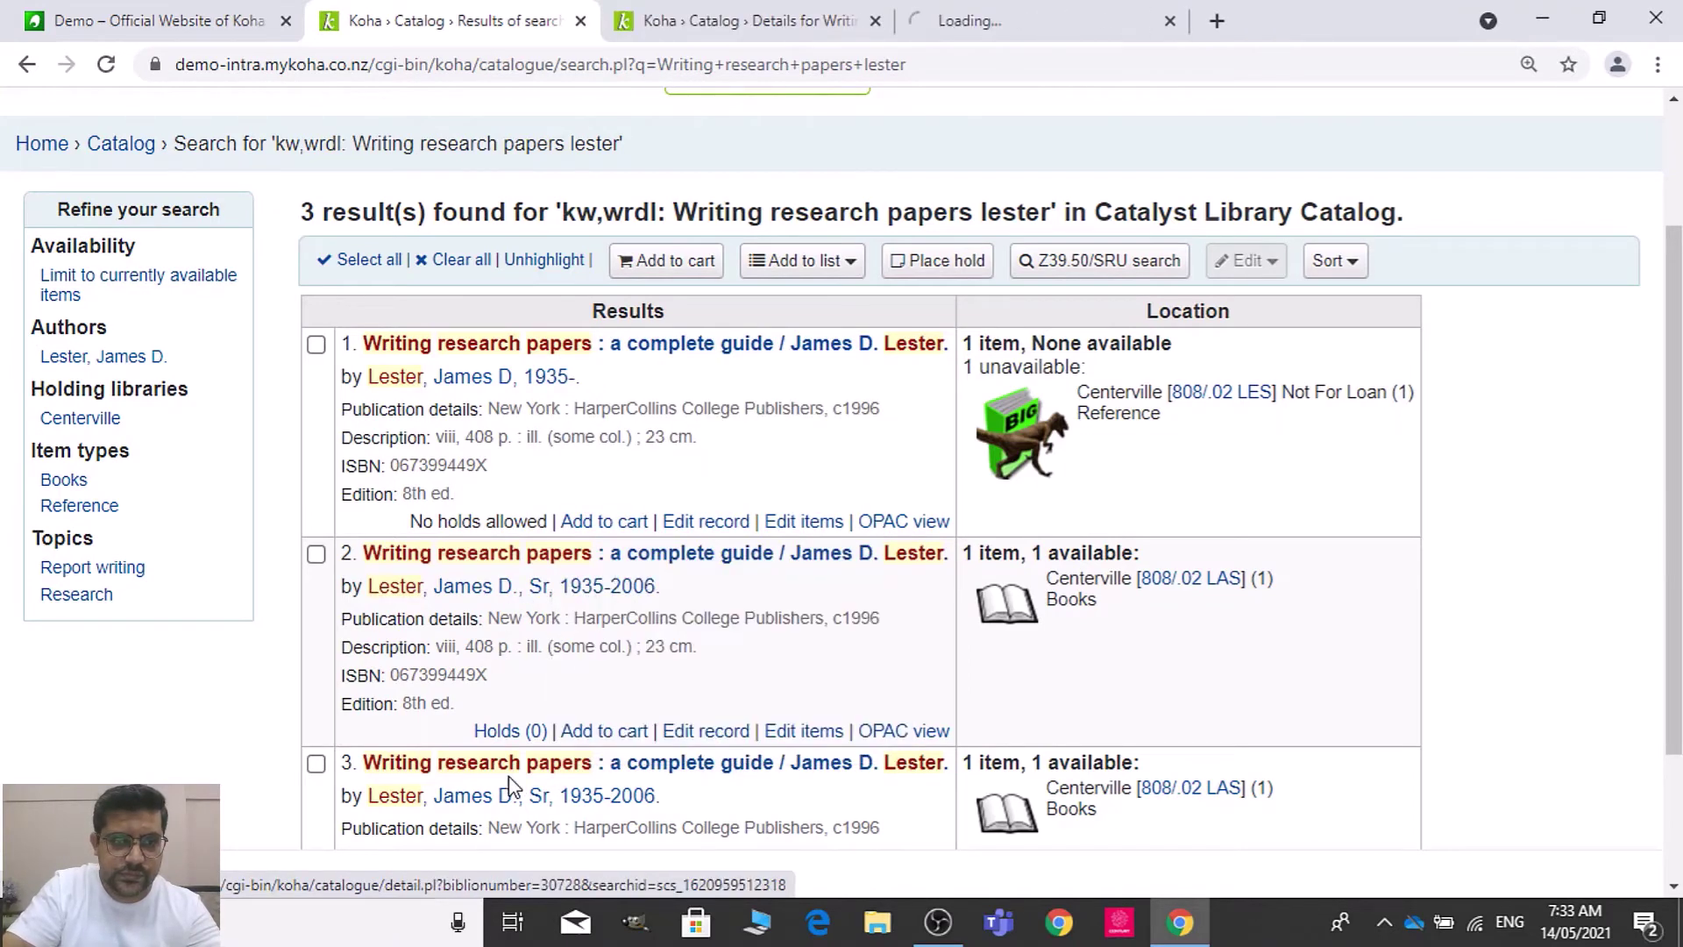
right_click(515, 771)
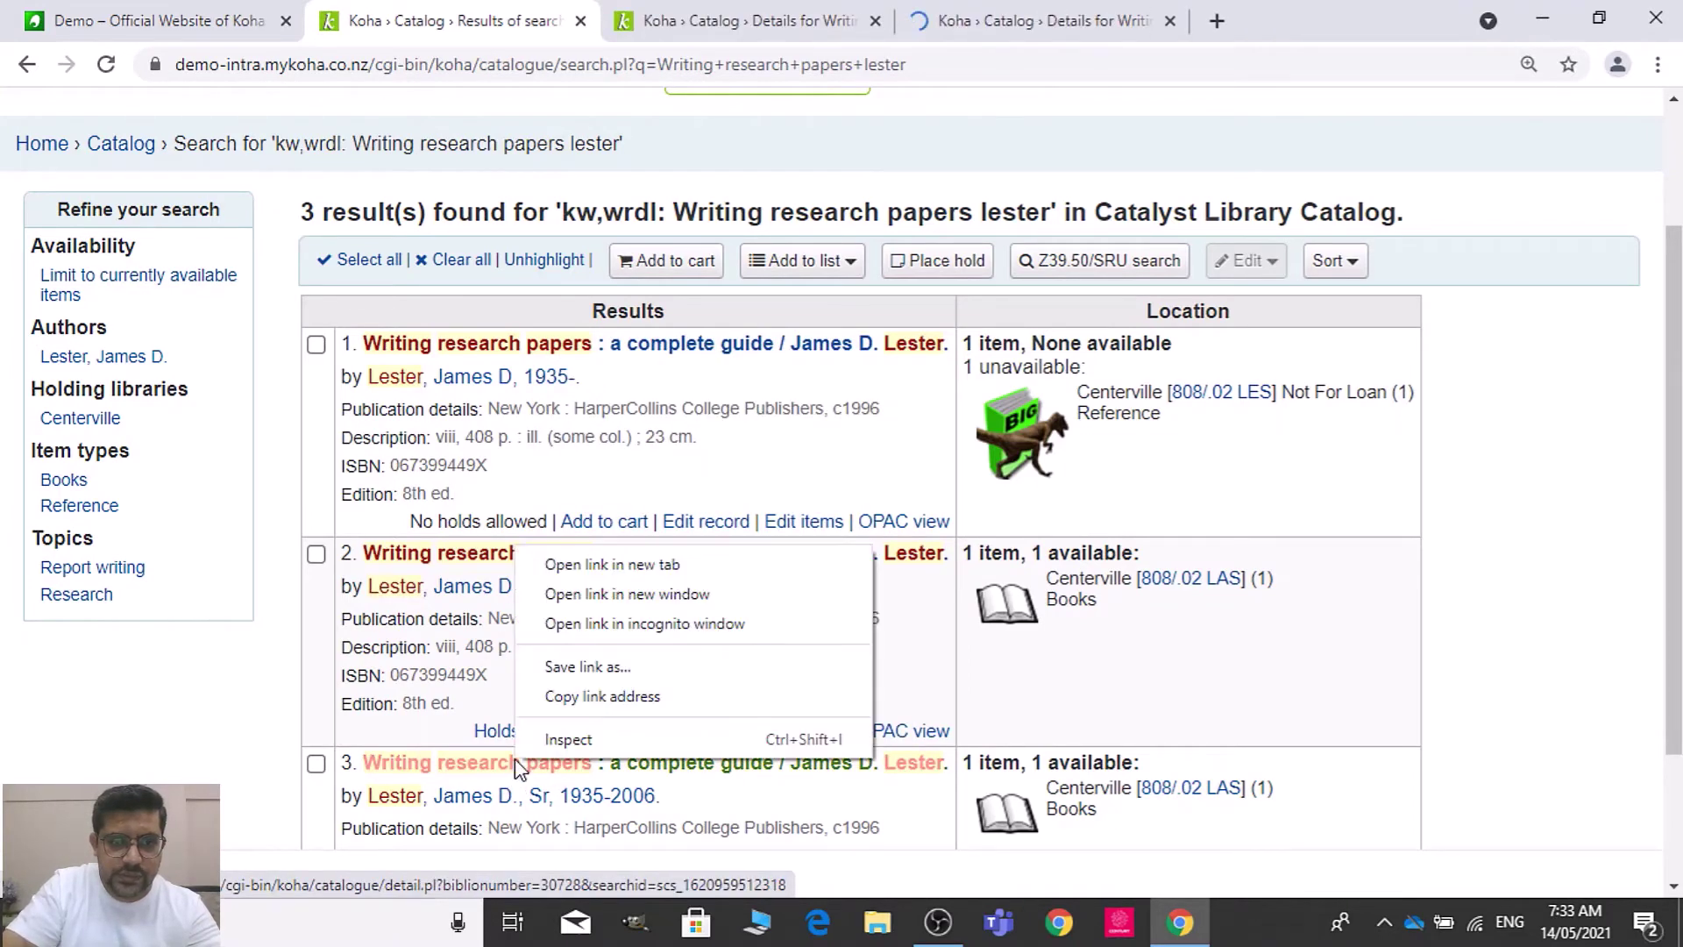
left_click(614, 565)
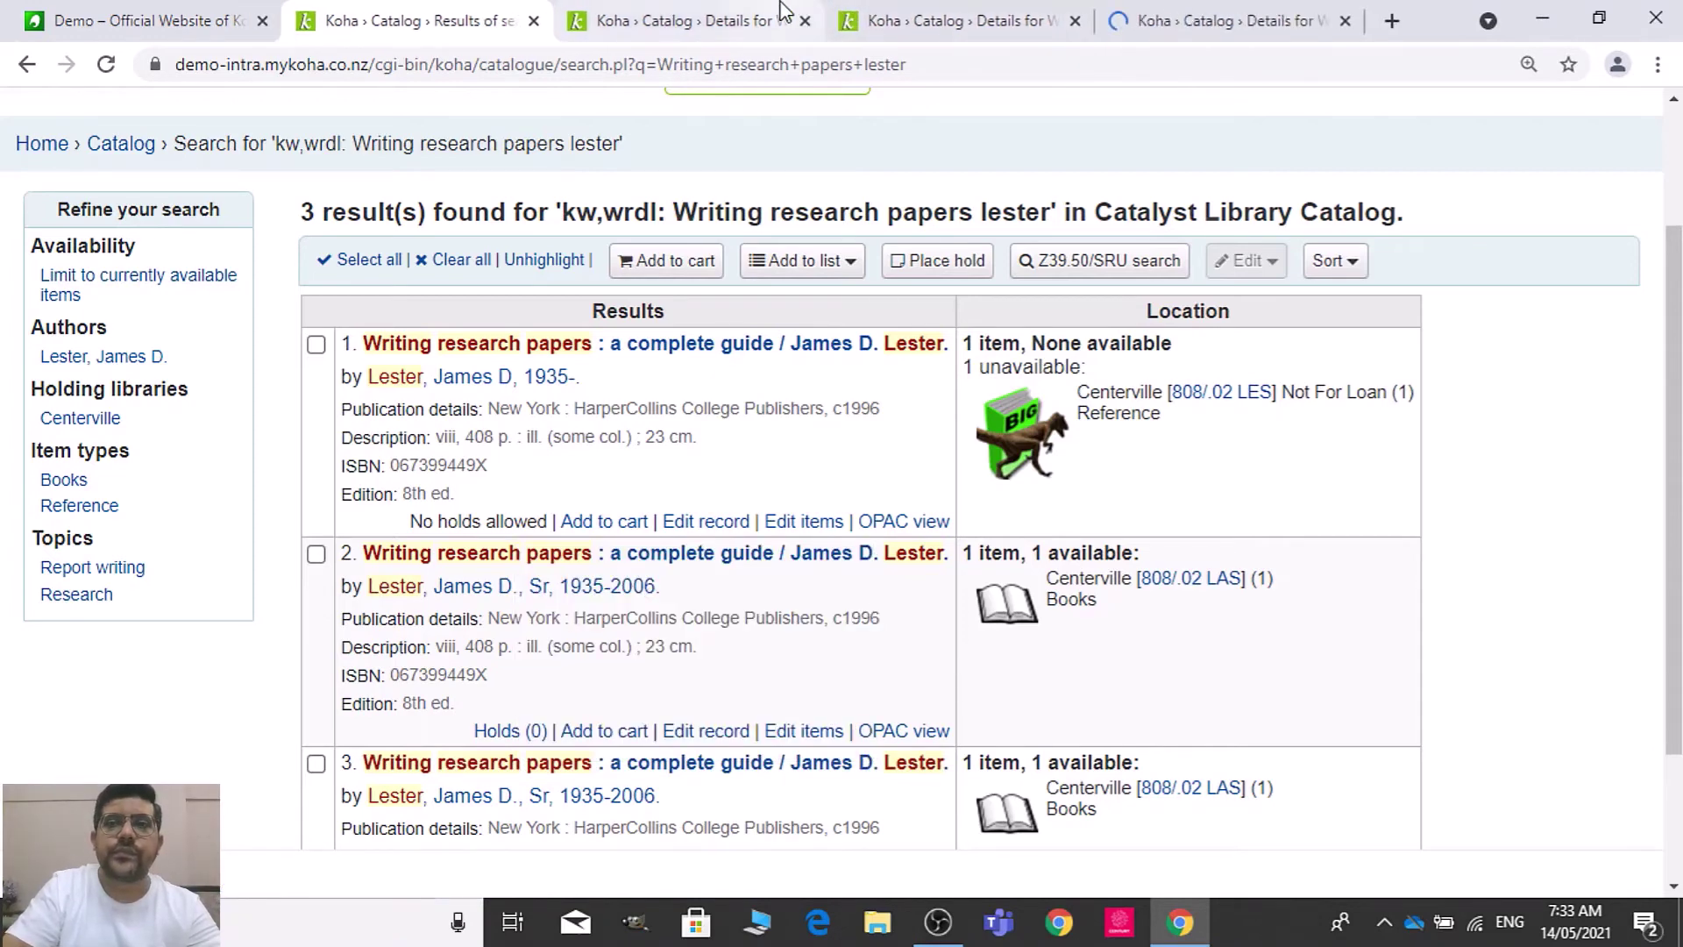
Review each record's Holdings barcodes, noting raf000200 on the second, and return to the first record.
left_click(693, 13)
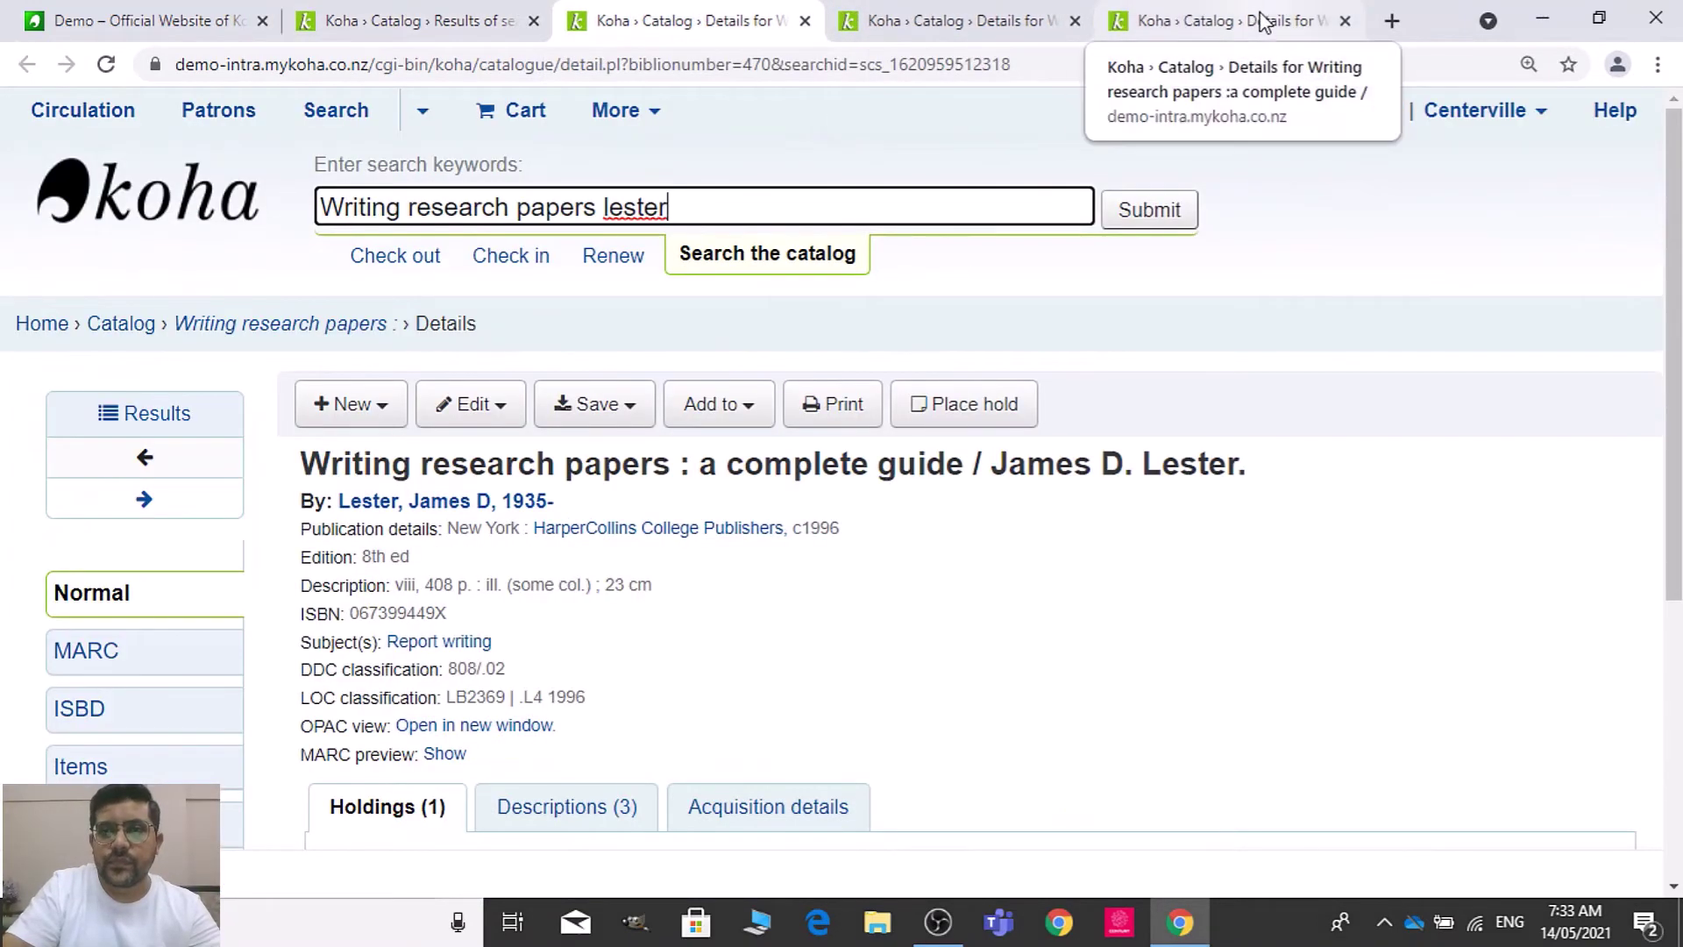
scroll(842, 527, "down", 2)
scroll(842, 526, "down", 2)
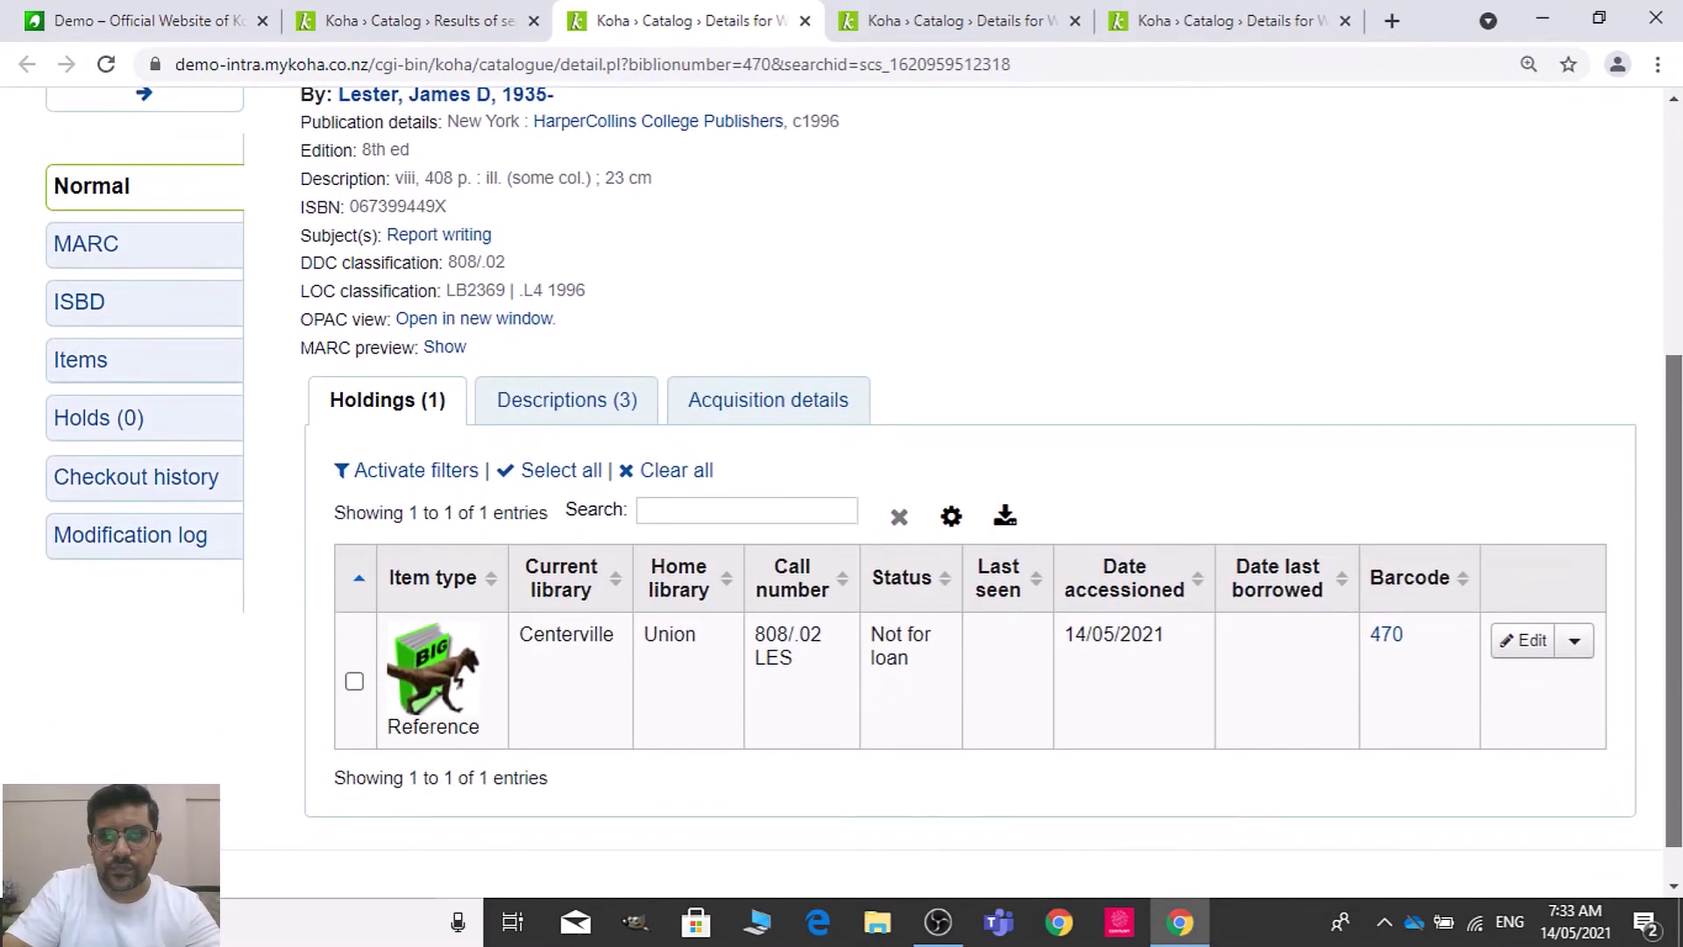
left_click(959, 20)
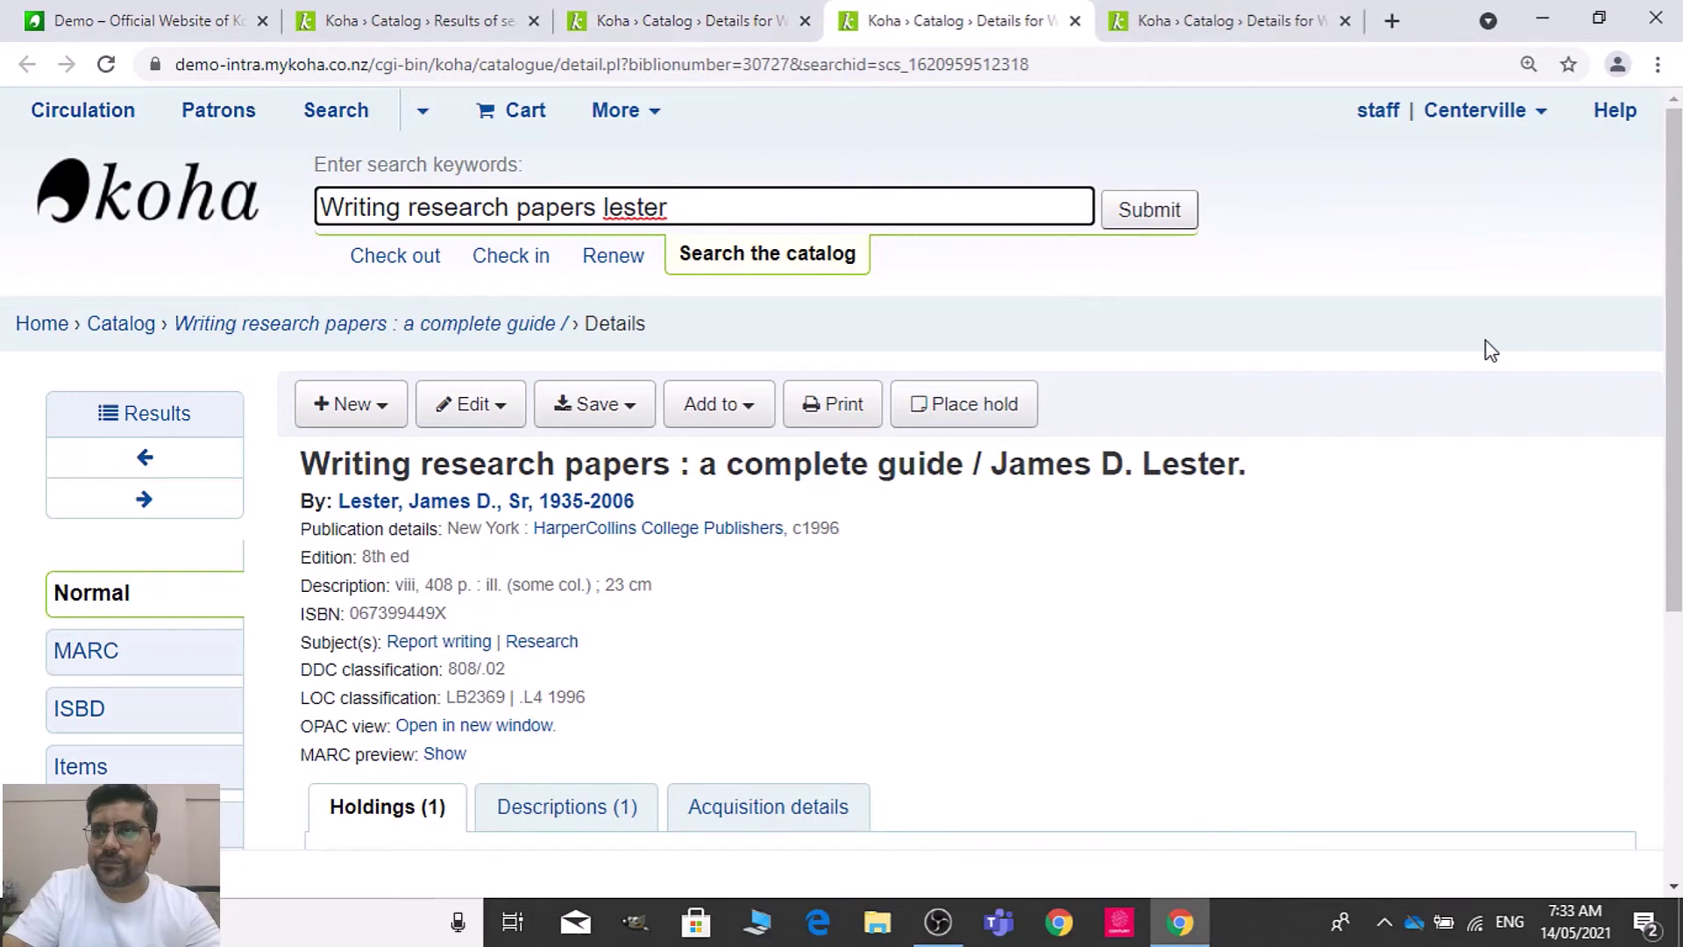
left_click_drag(1674, 355, 1674, 621)
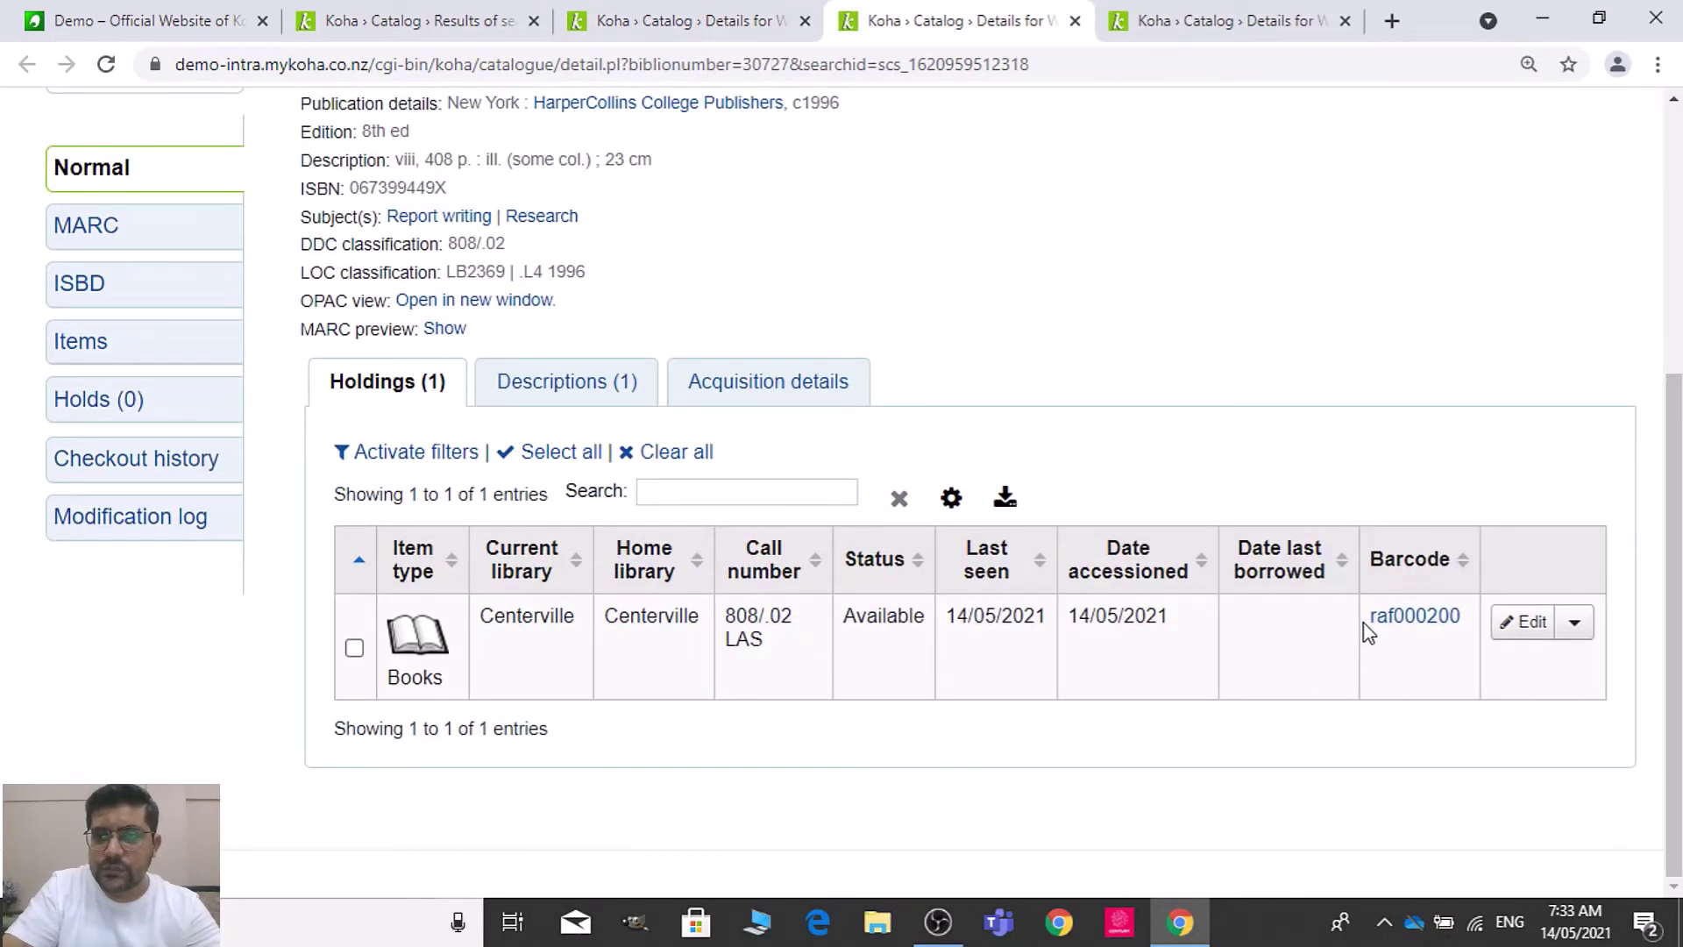
left_click_drag(1367, 618, 1464, 623)
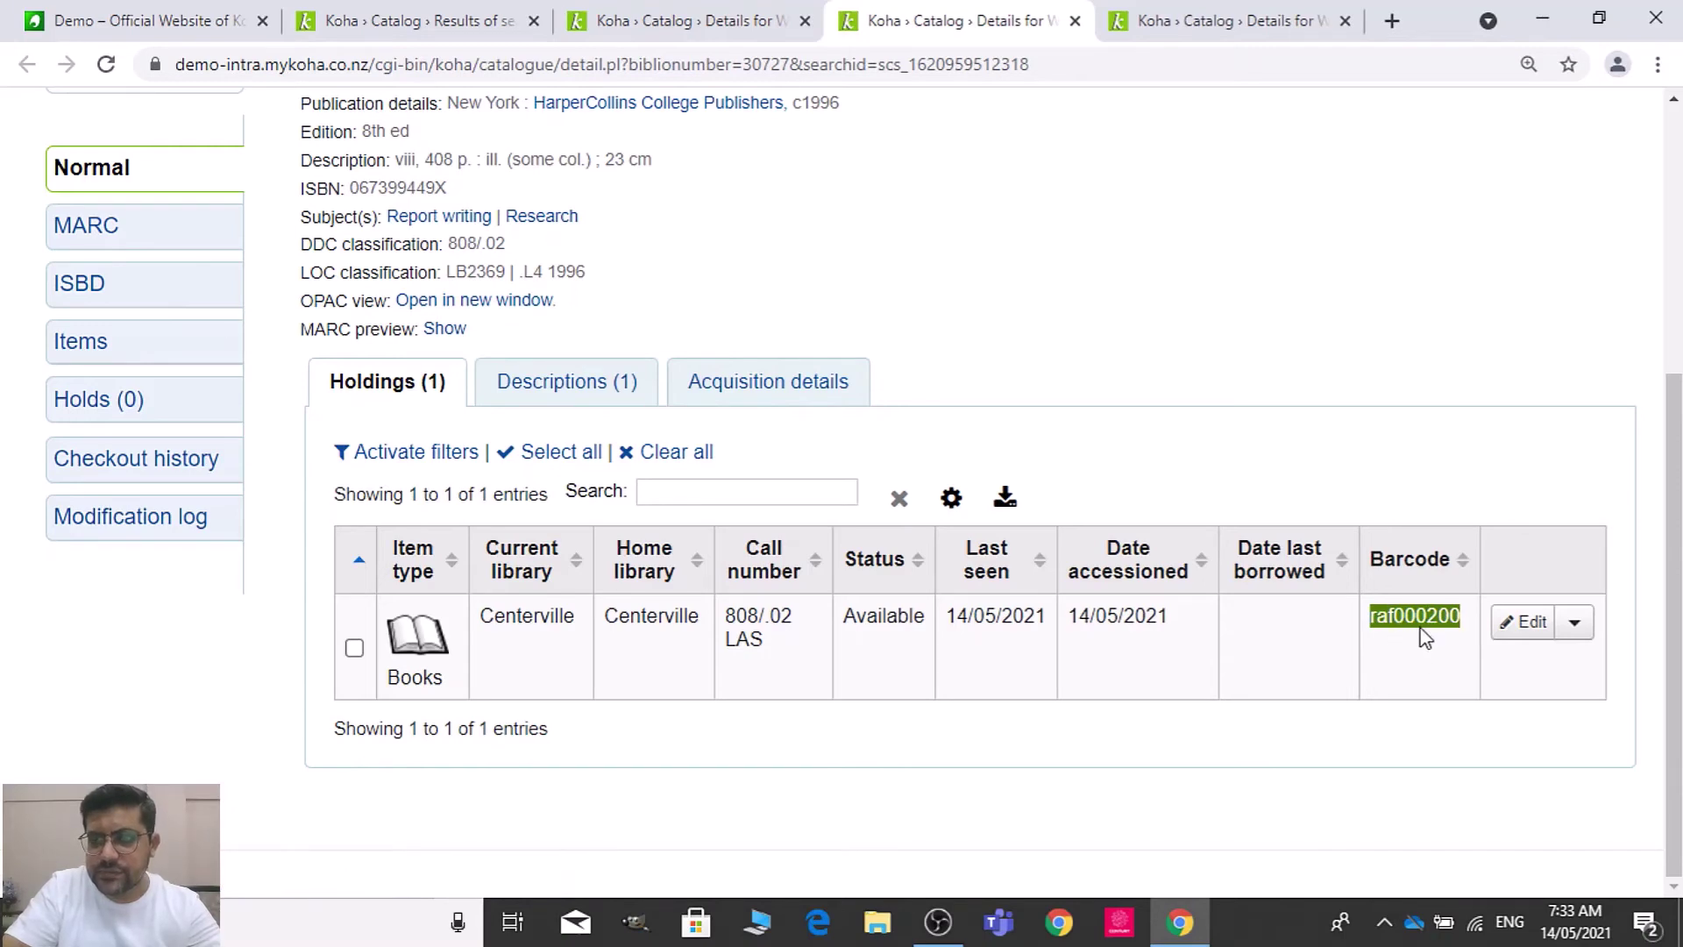
left_click(1191, 18)
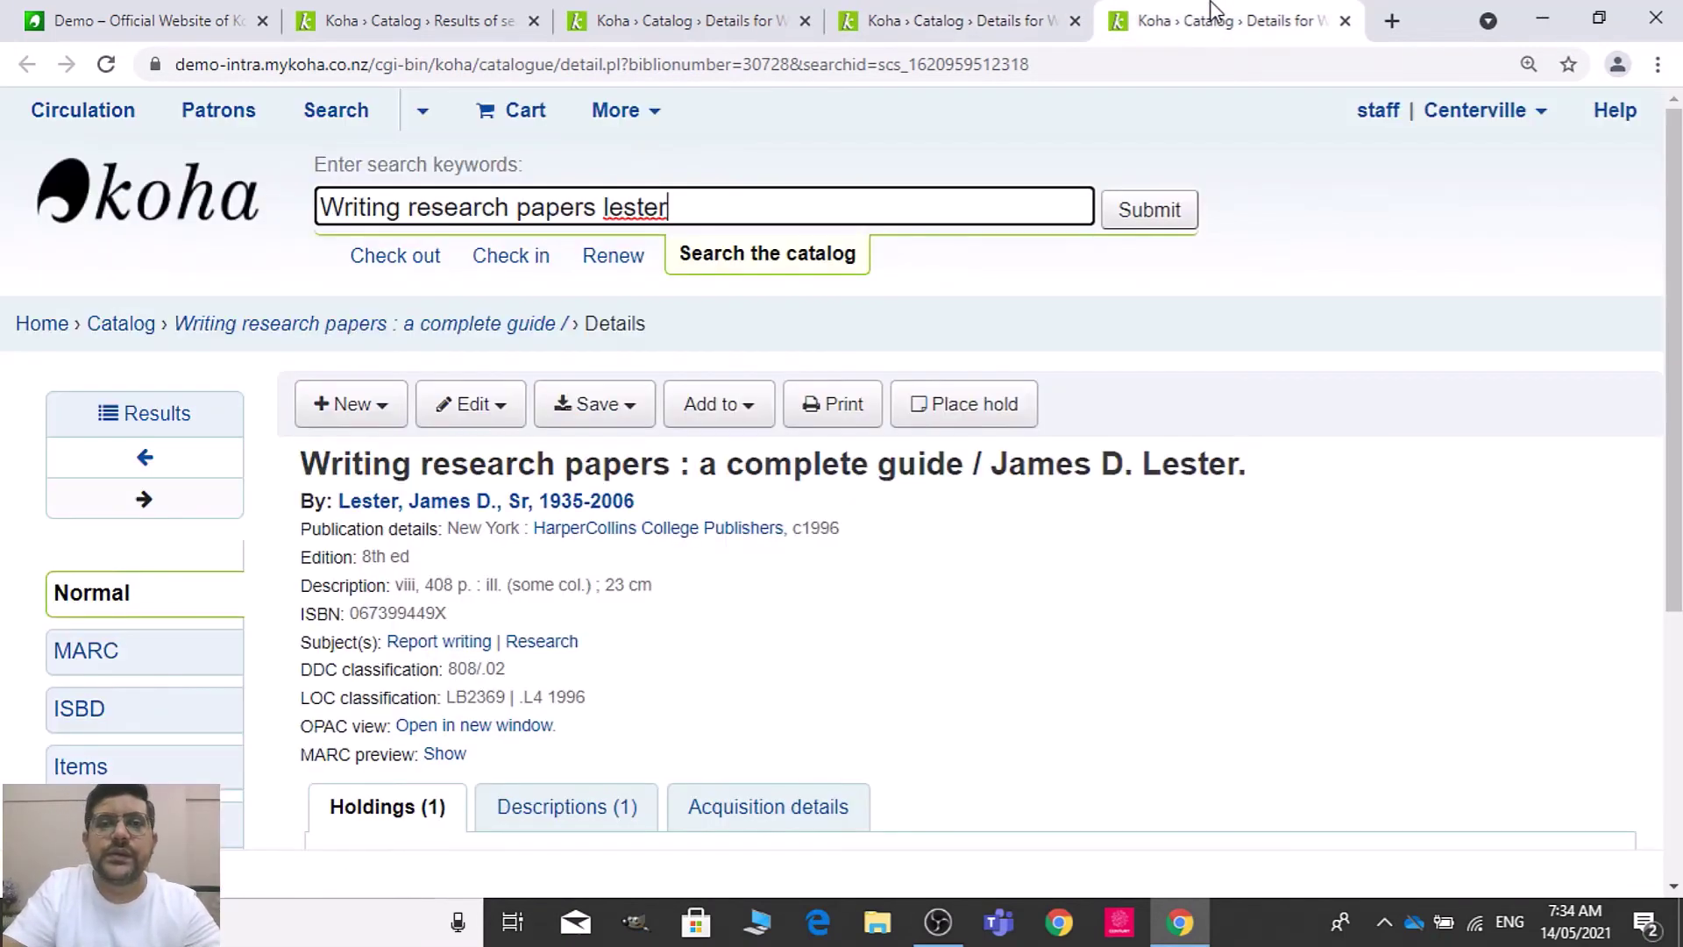
scroll(1653, 386, "down", 3)
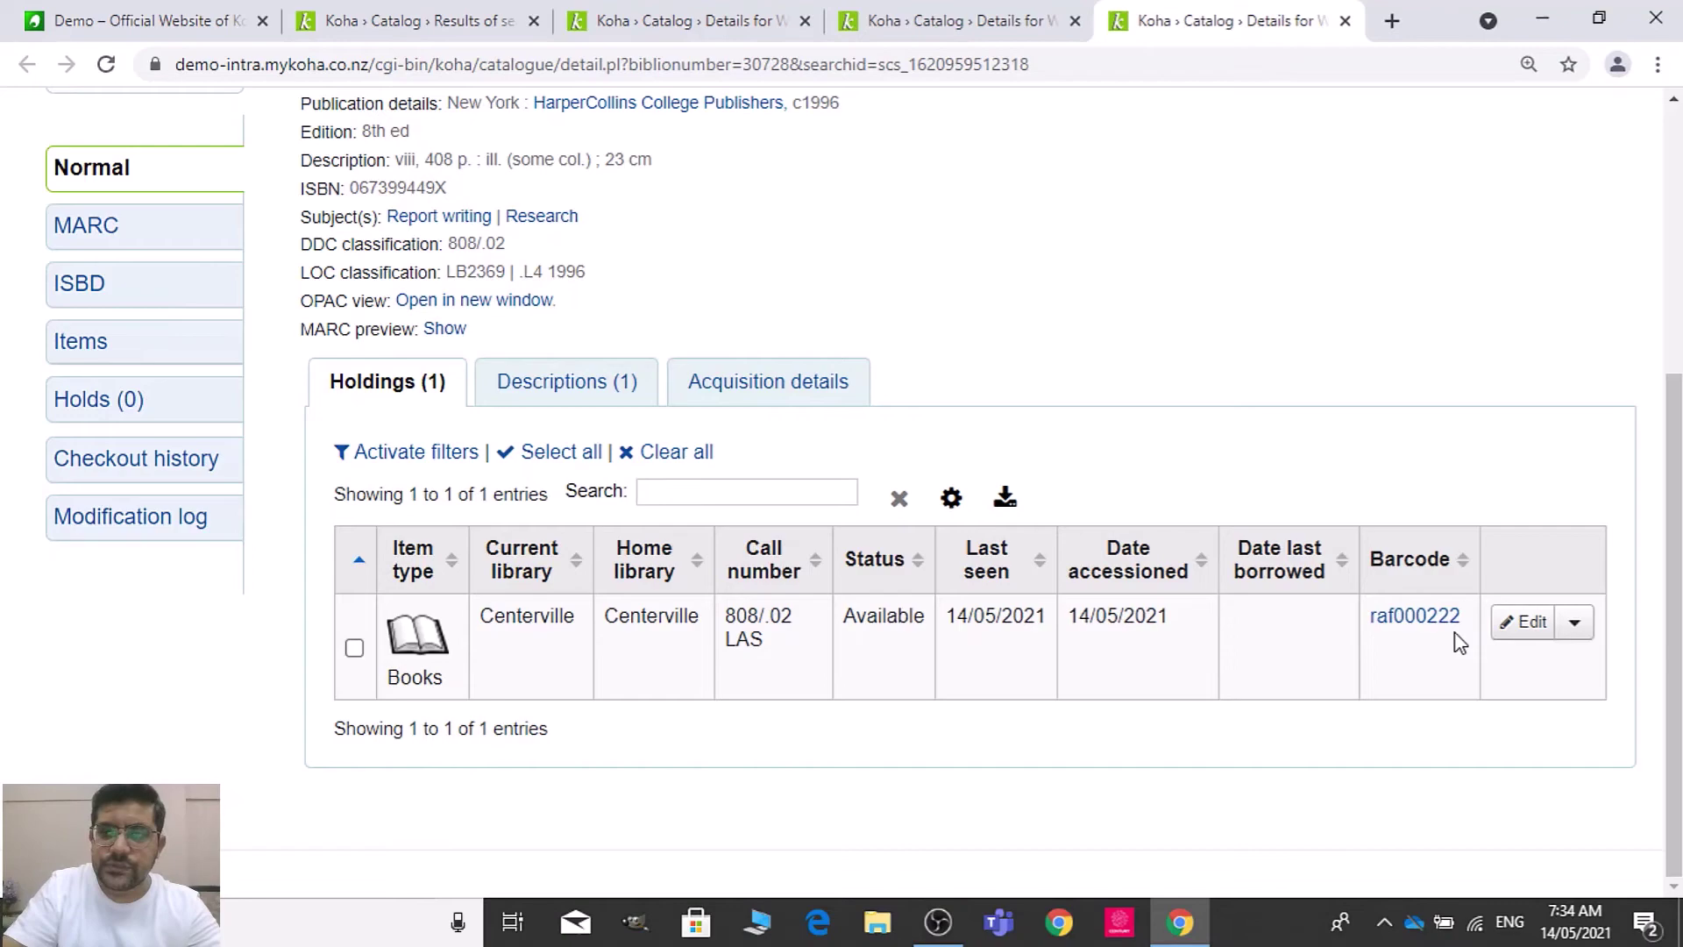
left_click(737, 20)
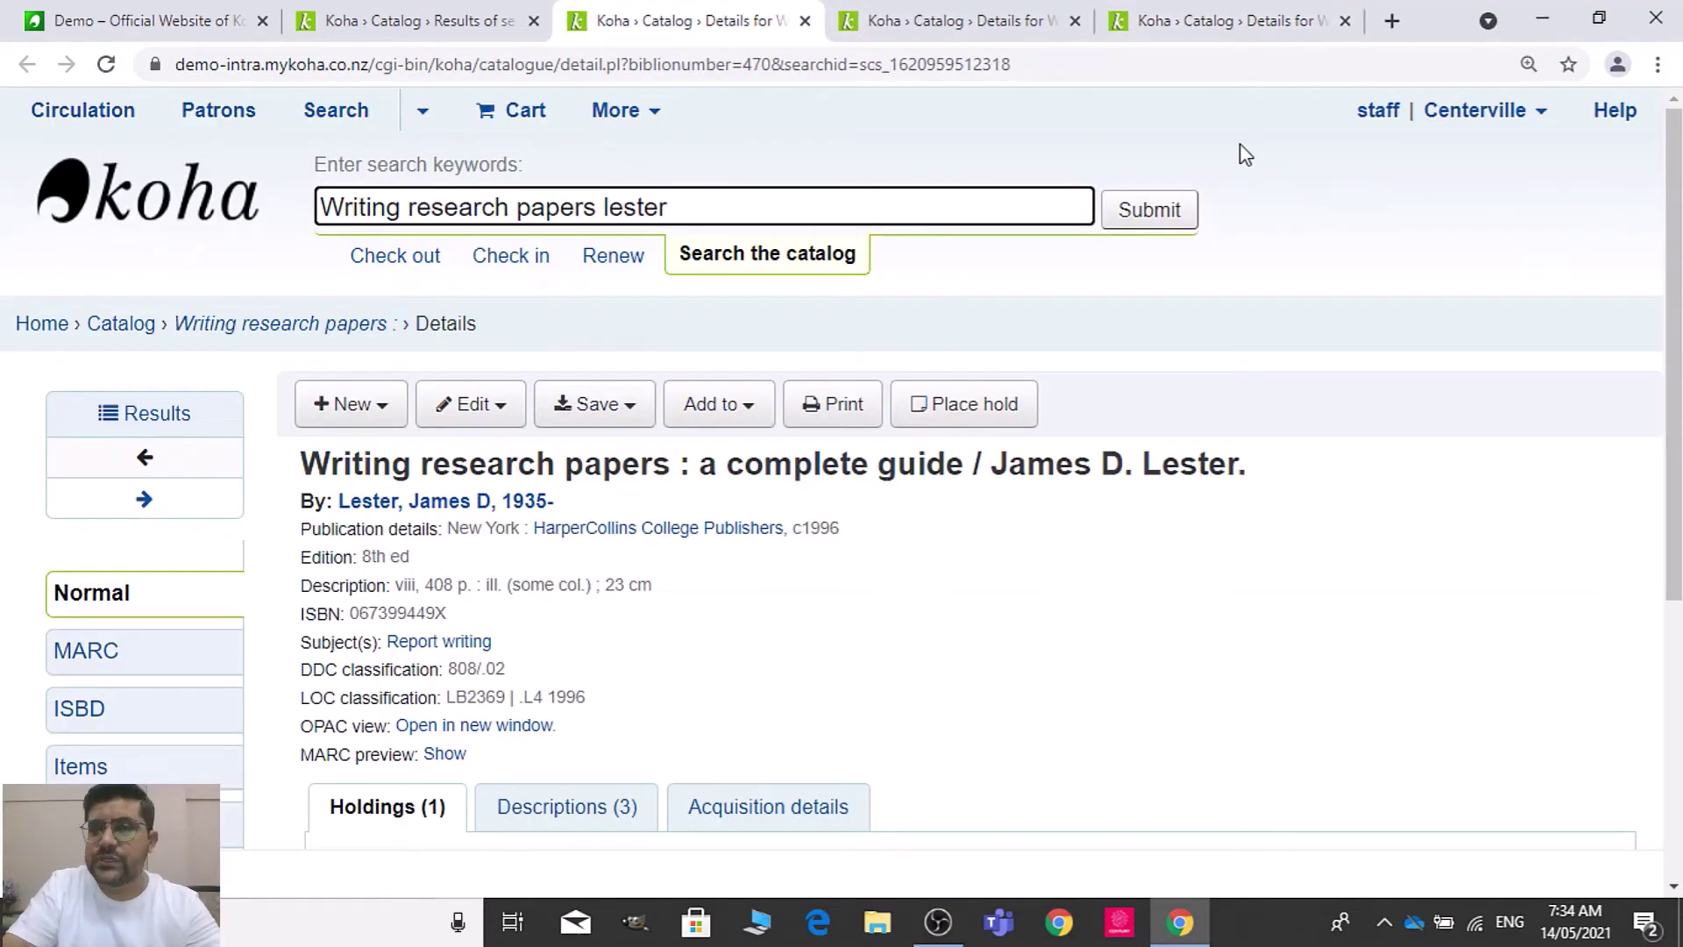
scroll(1667, 221, "down", 5)
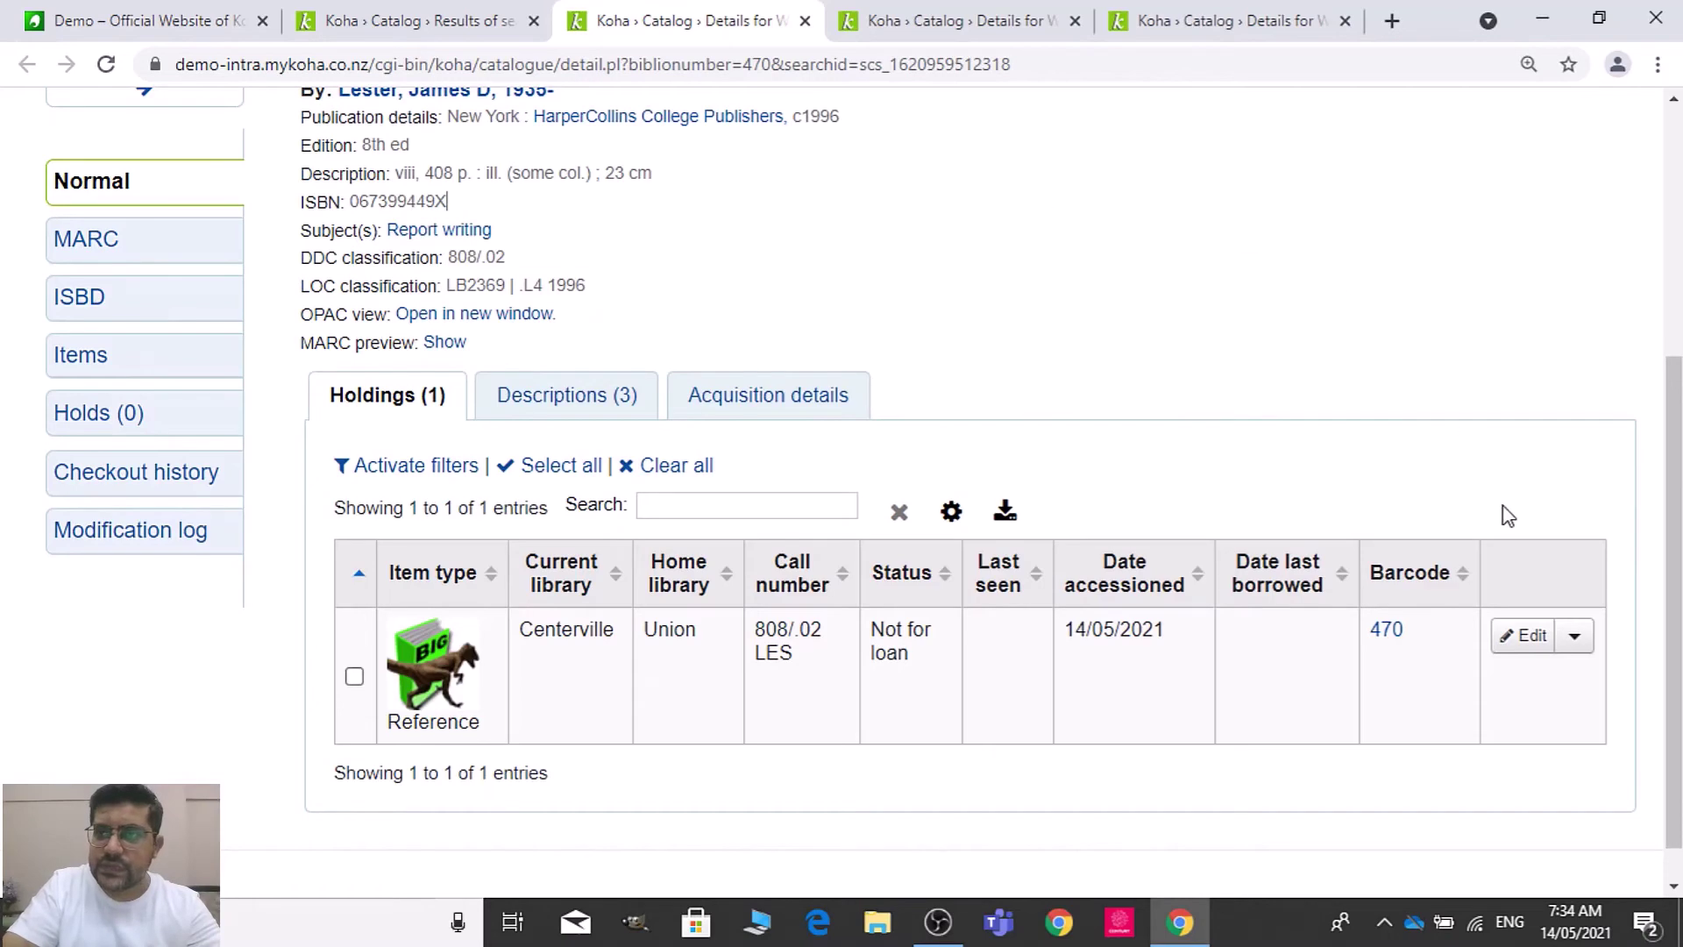
scroll(1672, 516, "up", 2)
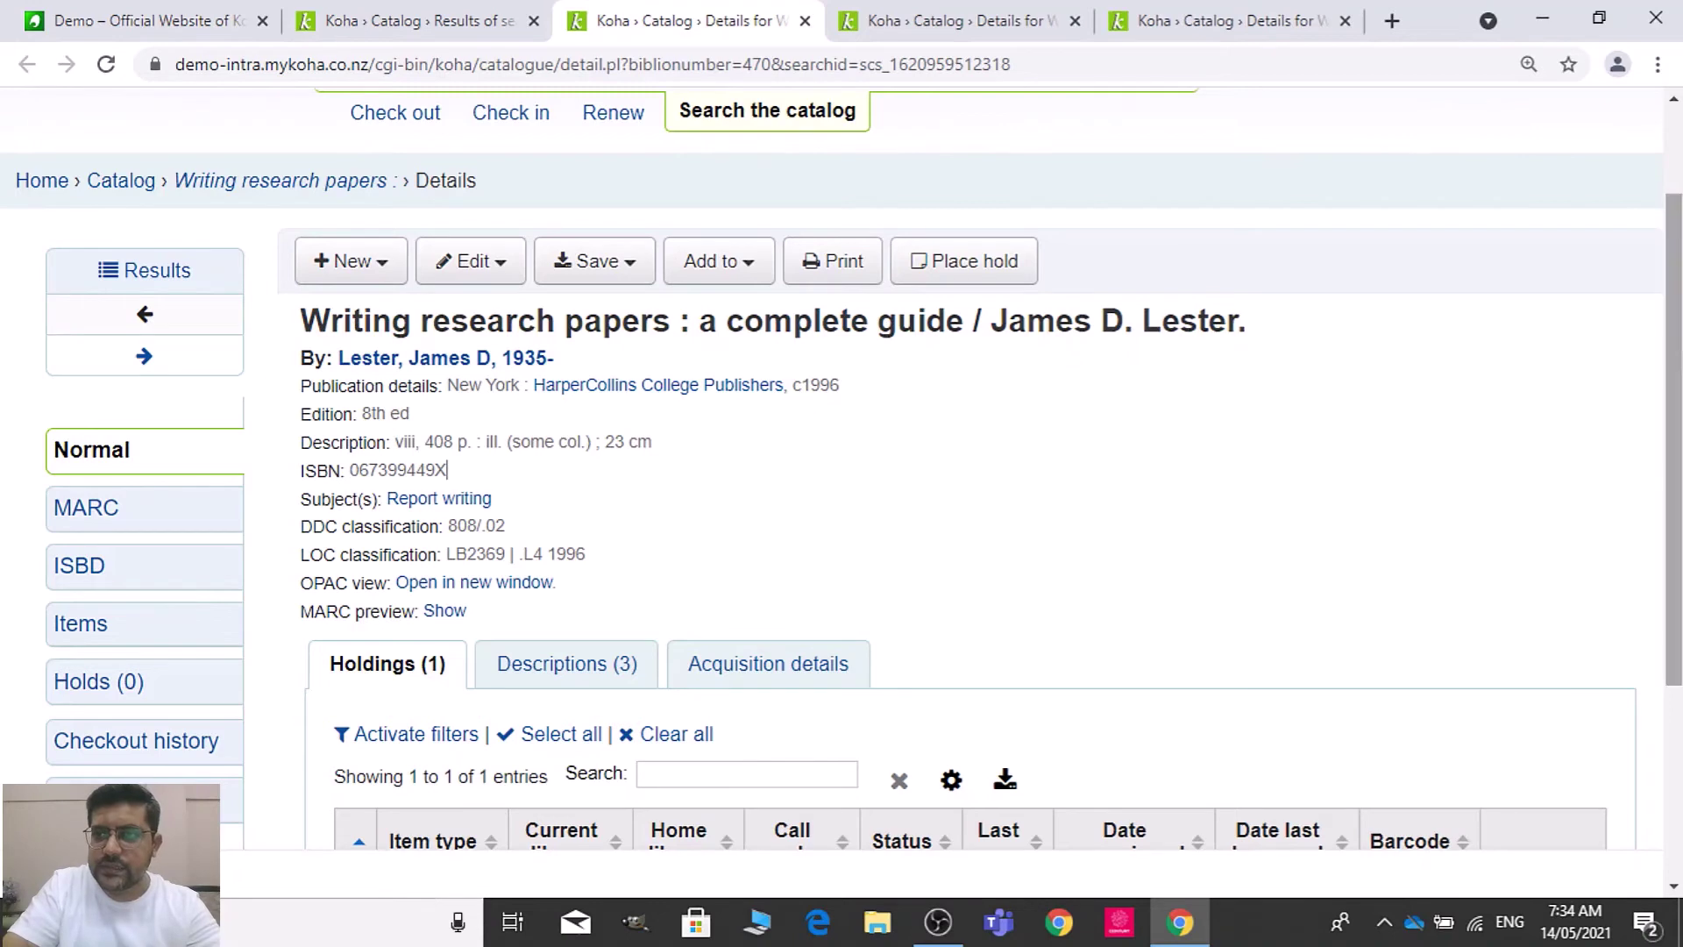
scroll(1512, 624, "down", 2)
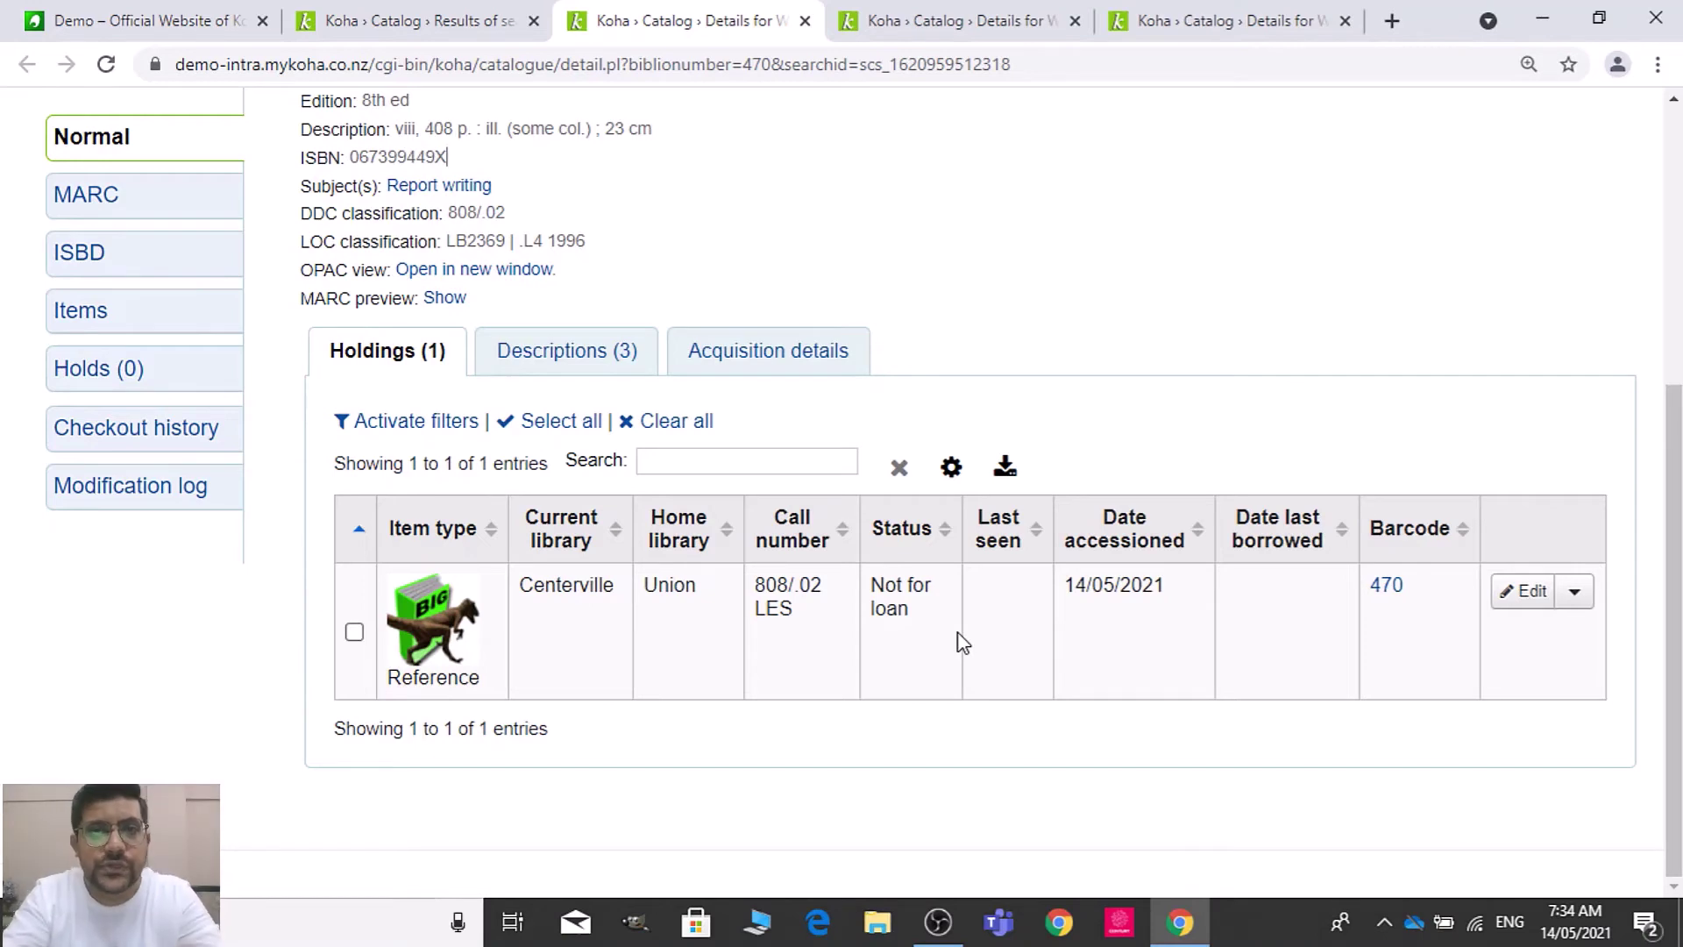
Return to the first record with the Reference item and bring up its Edit dropdown.
left_click(425, 16)
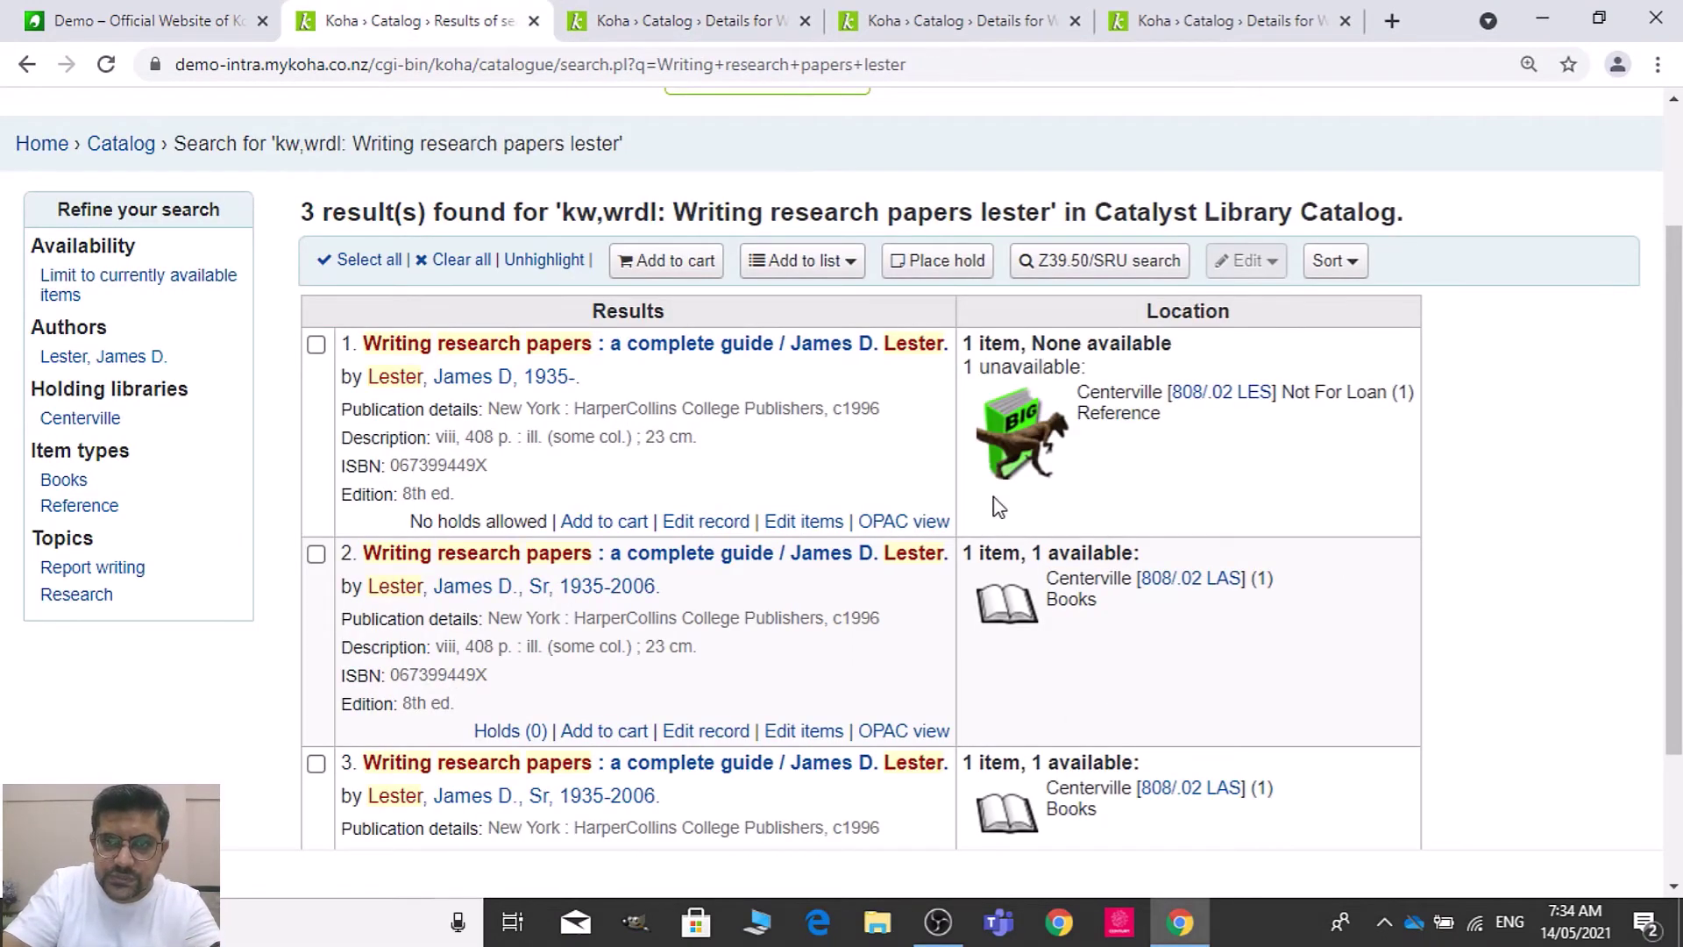
left_click(751, 17)
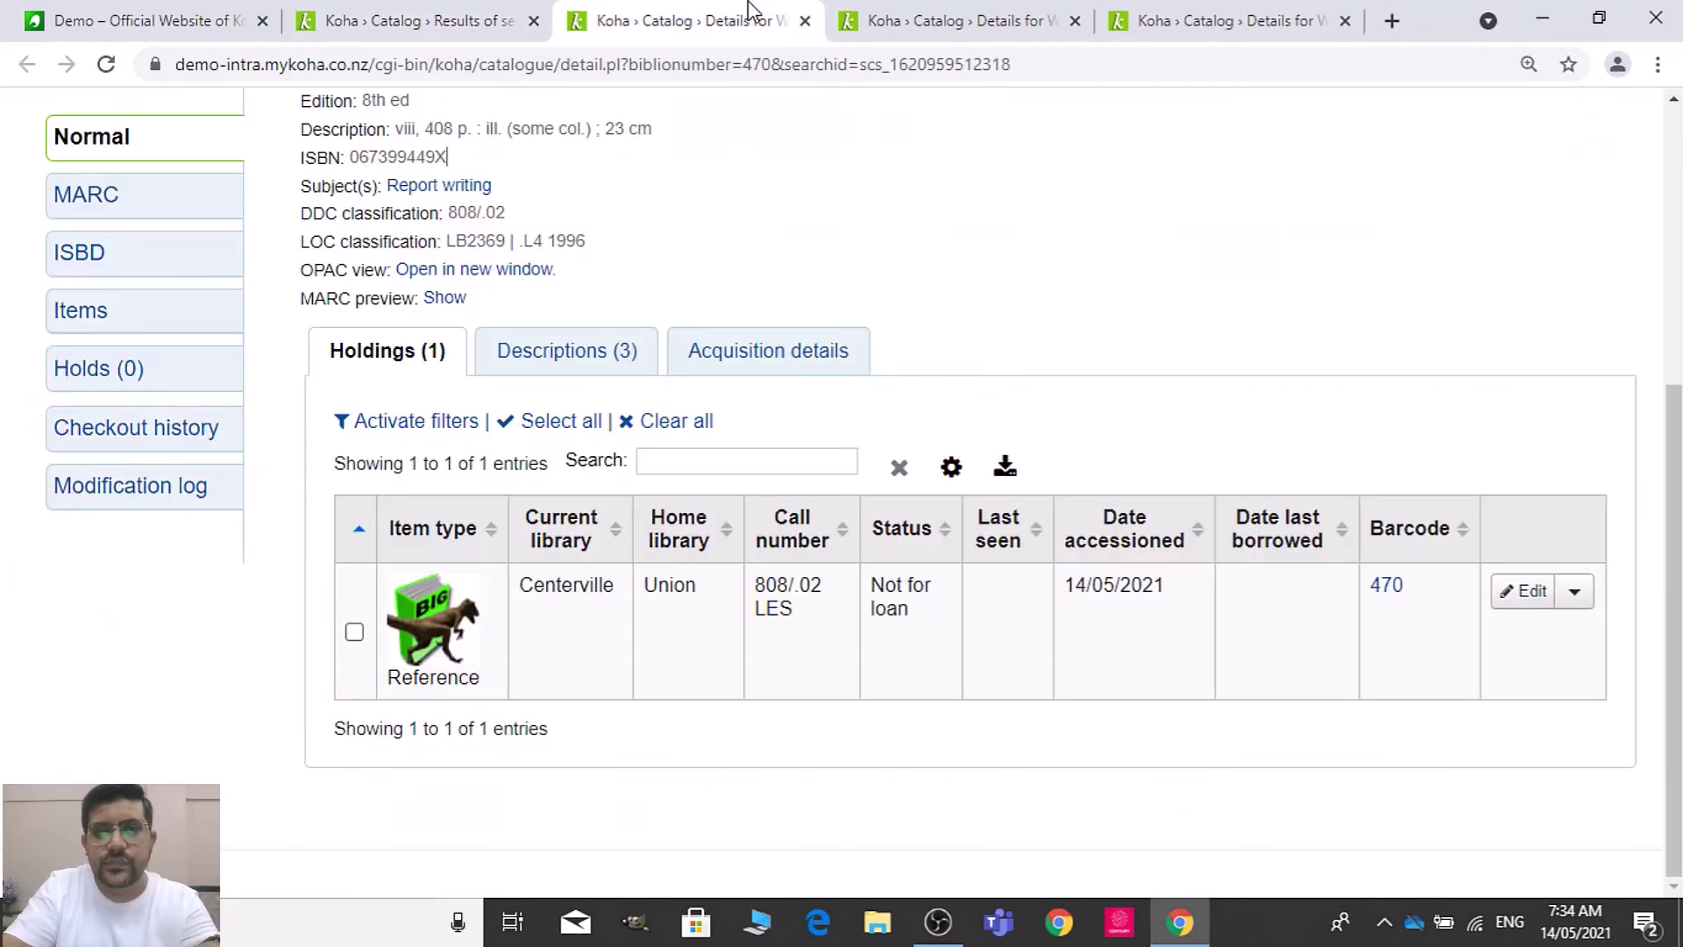
scroll(755, 428, "up", 2)
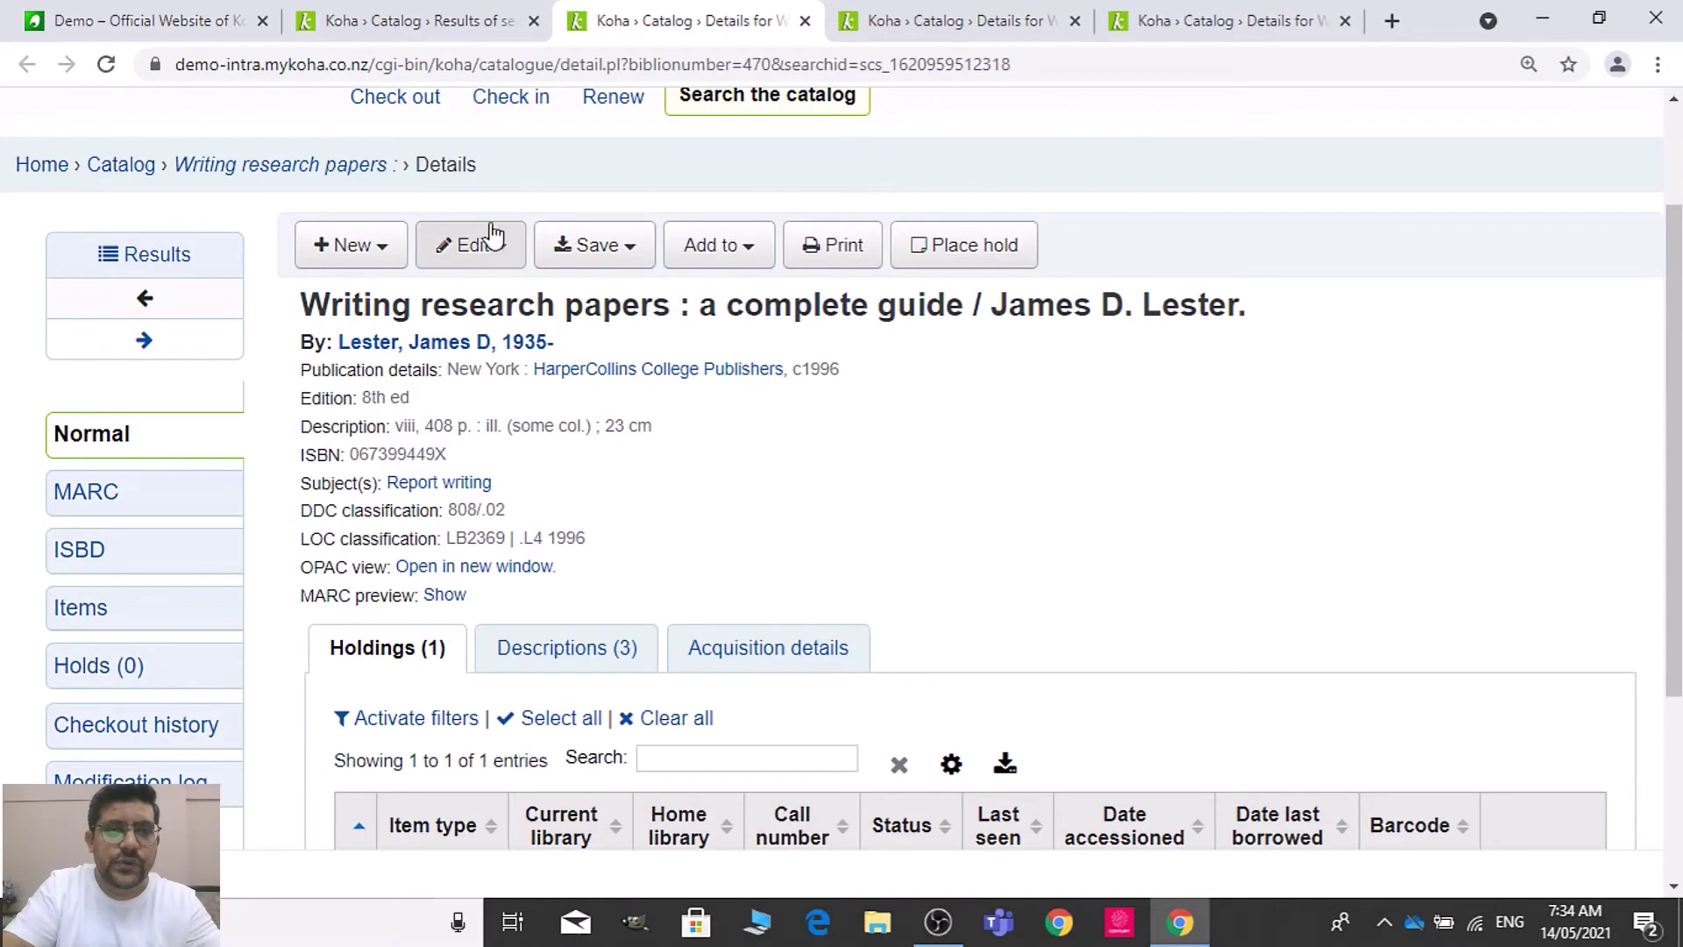
left_click(499, 253)
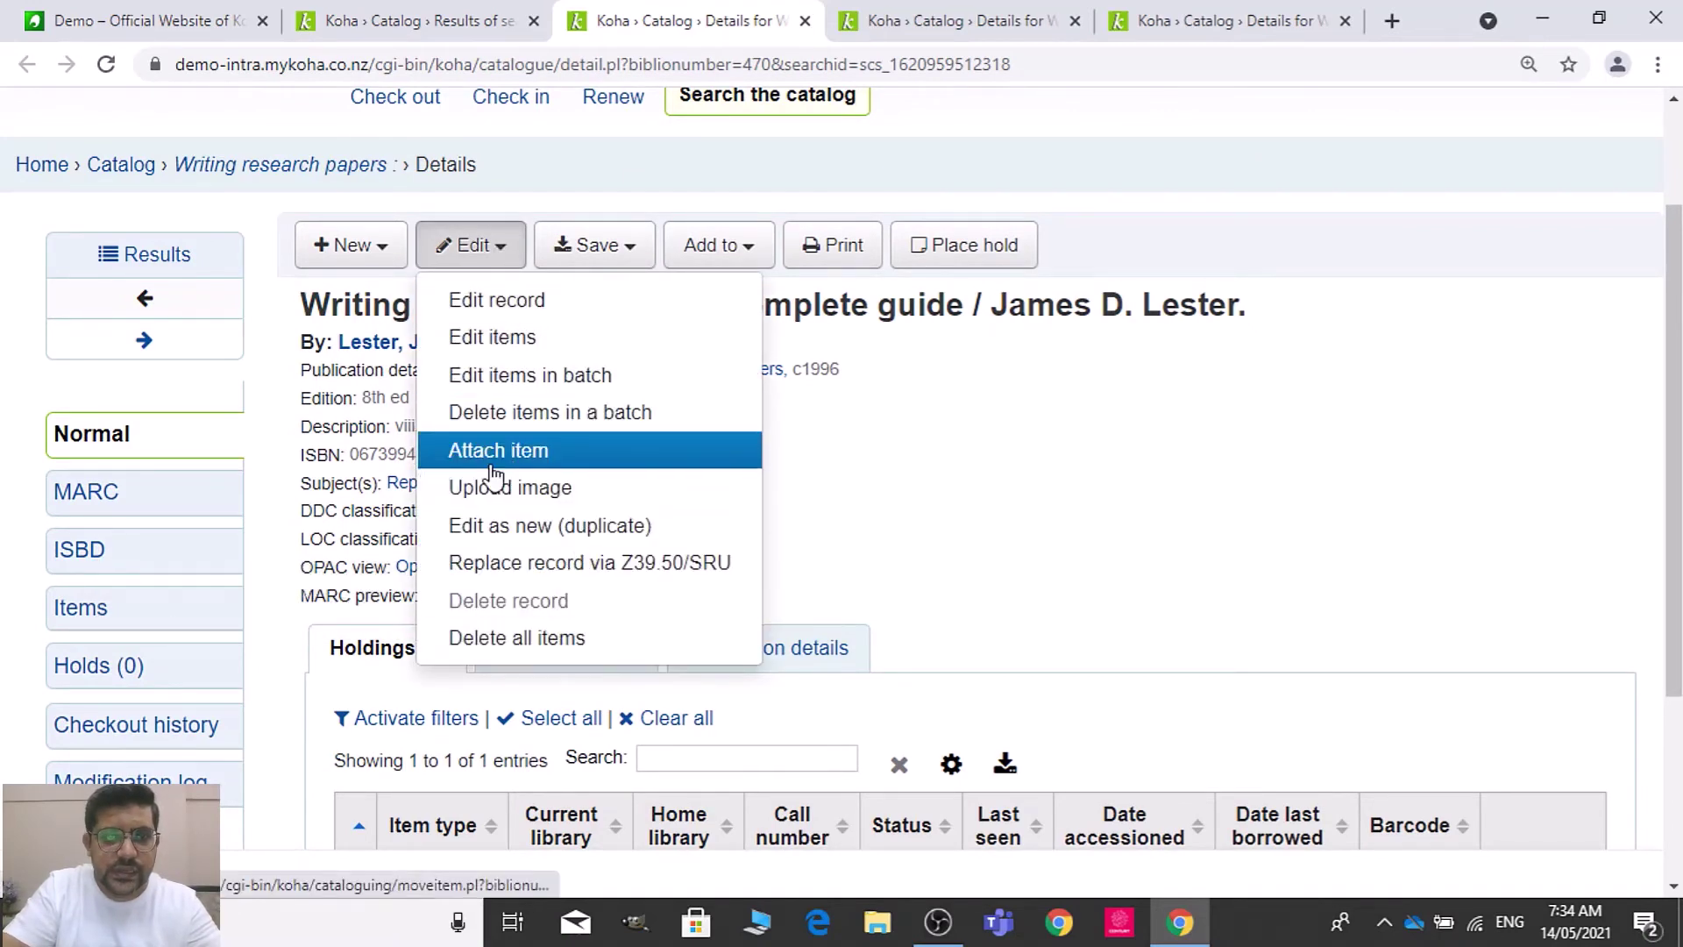
Attach item with barcode raf000200 to this Writing research papers record.
left_click(575, 461)
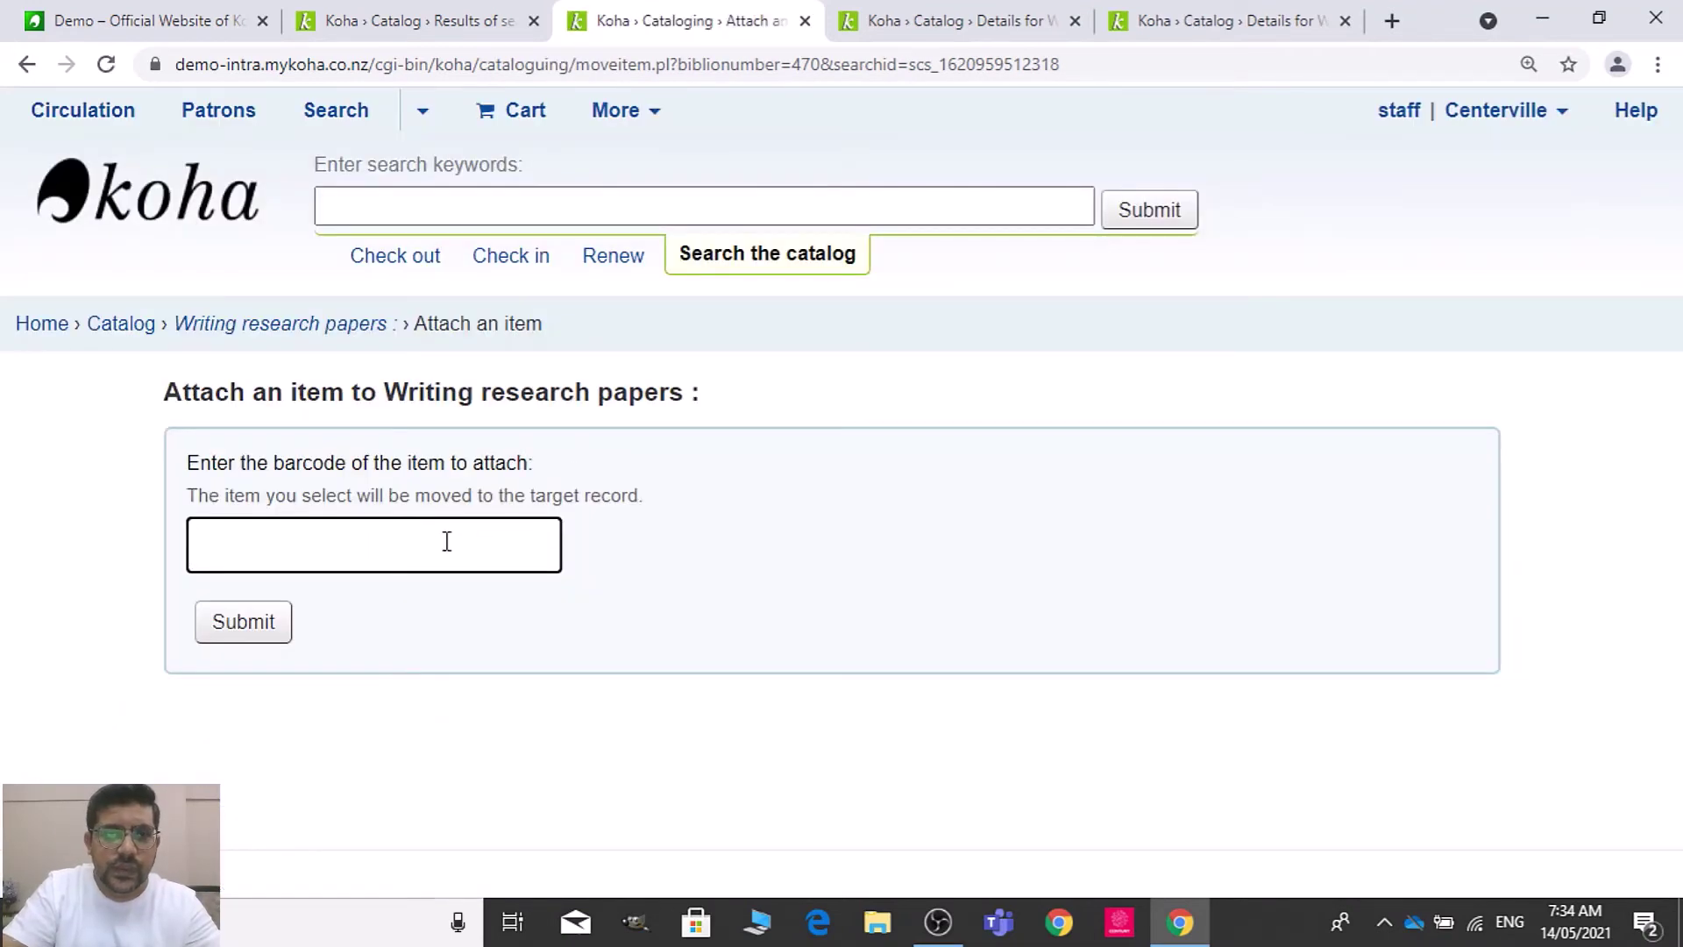
left_click(446, 540)
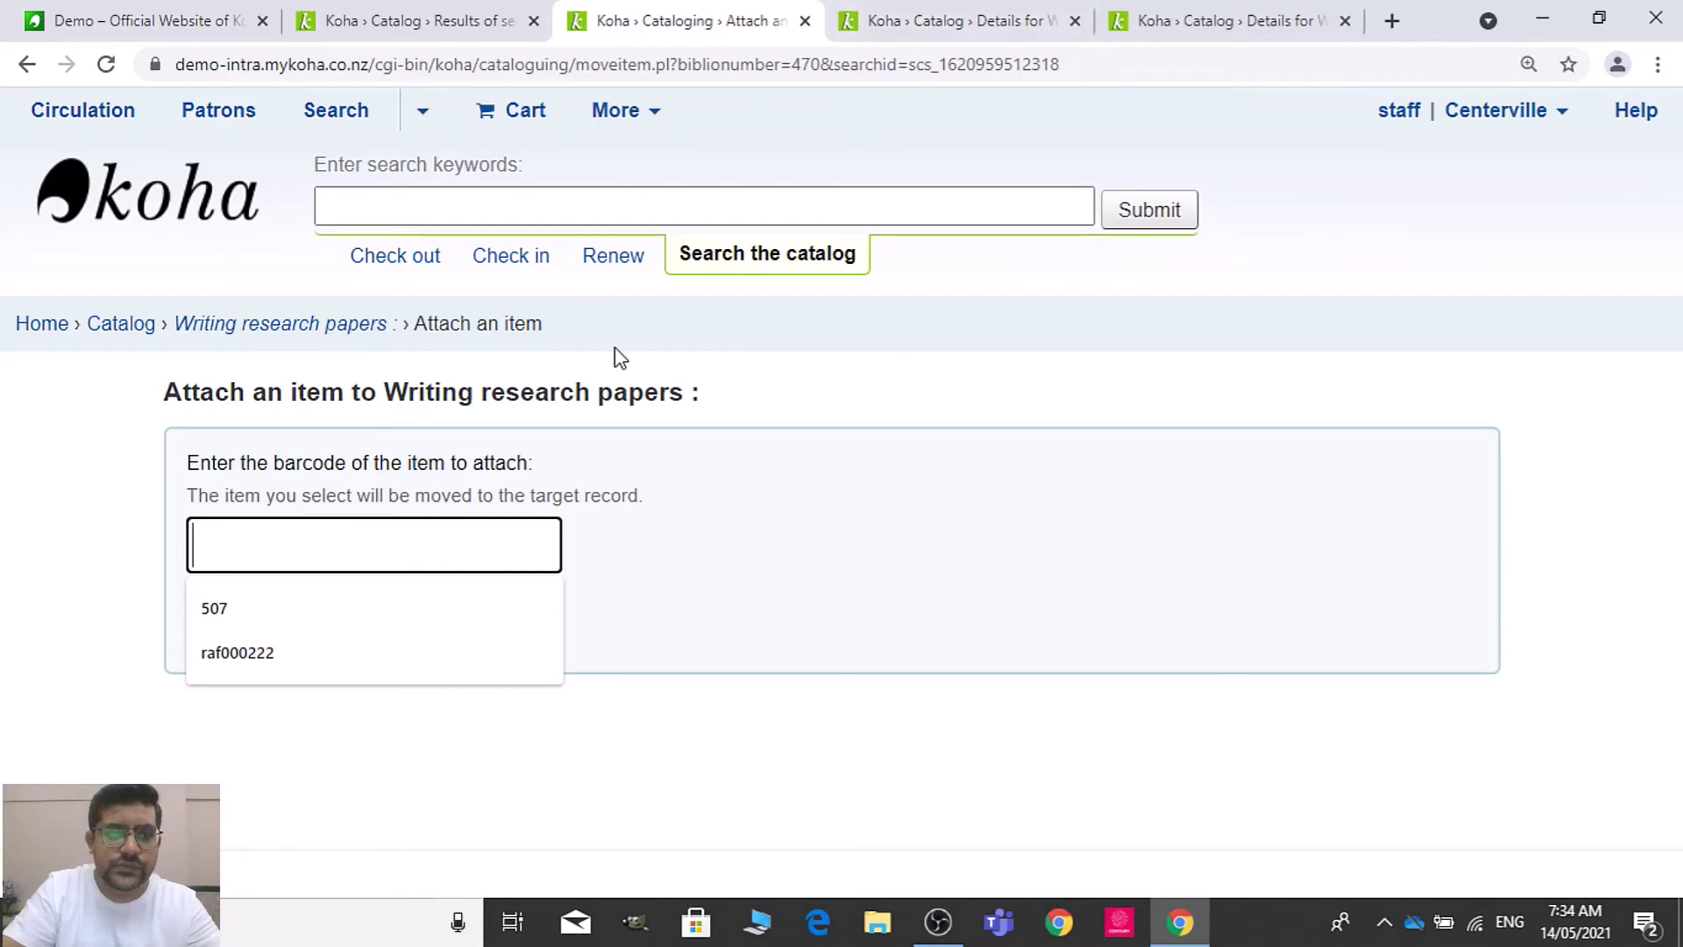
left_click(340, 661)
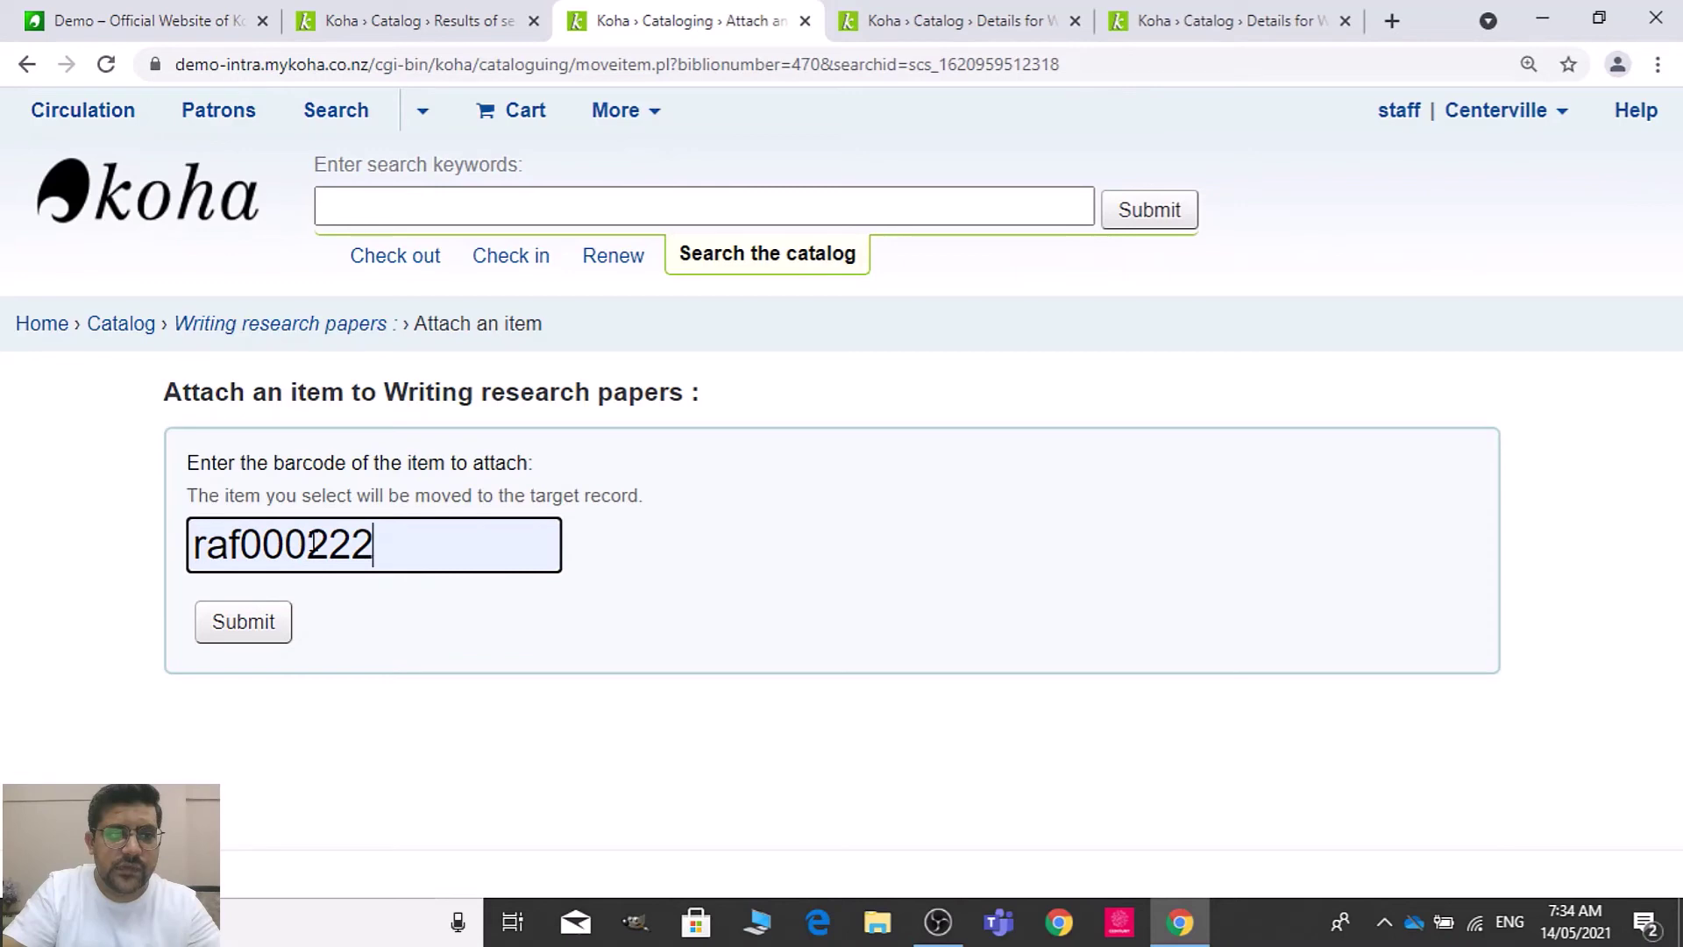
key("BackSpace")
key("BackSpace")
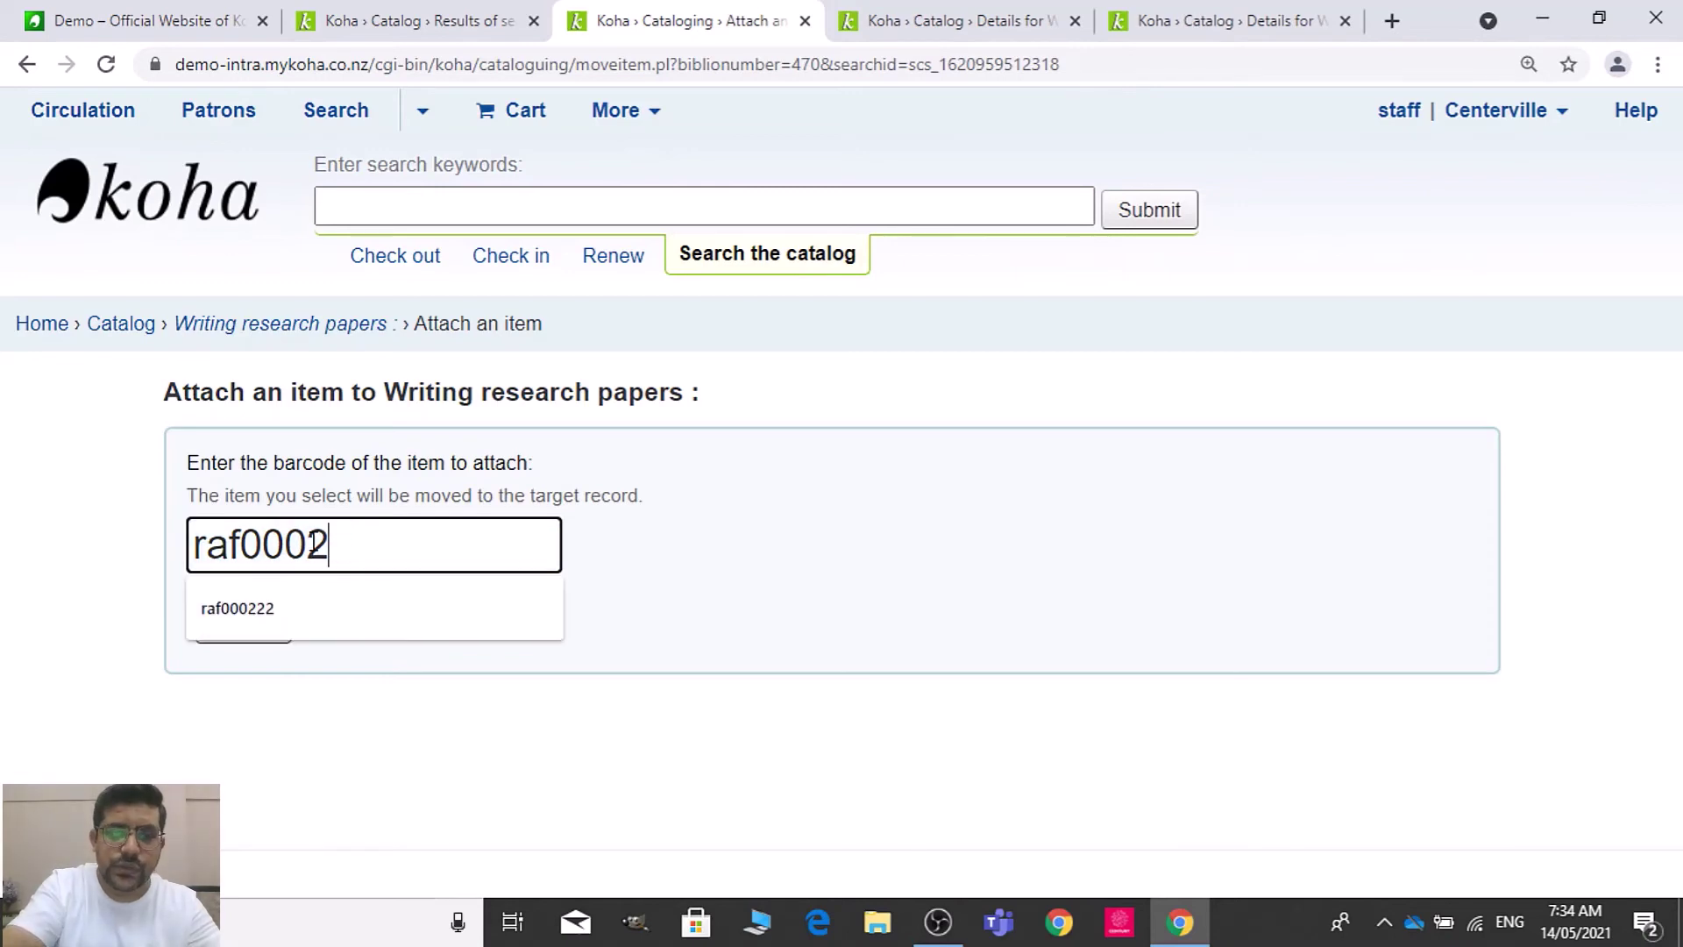
type("00")
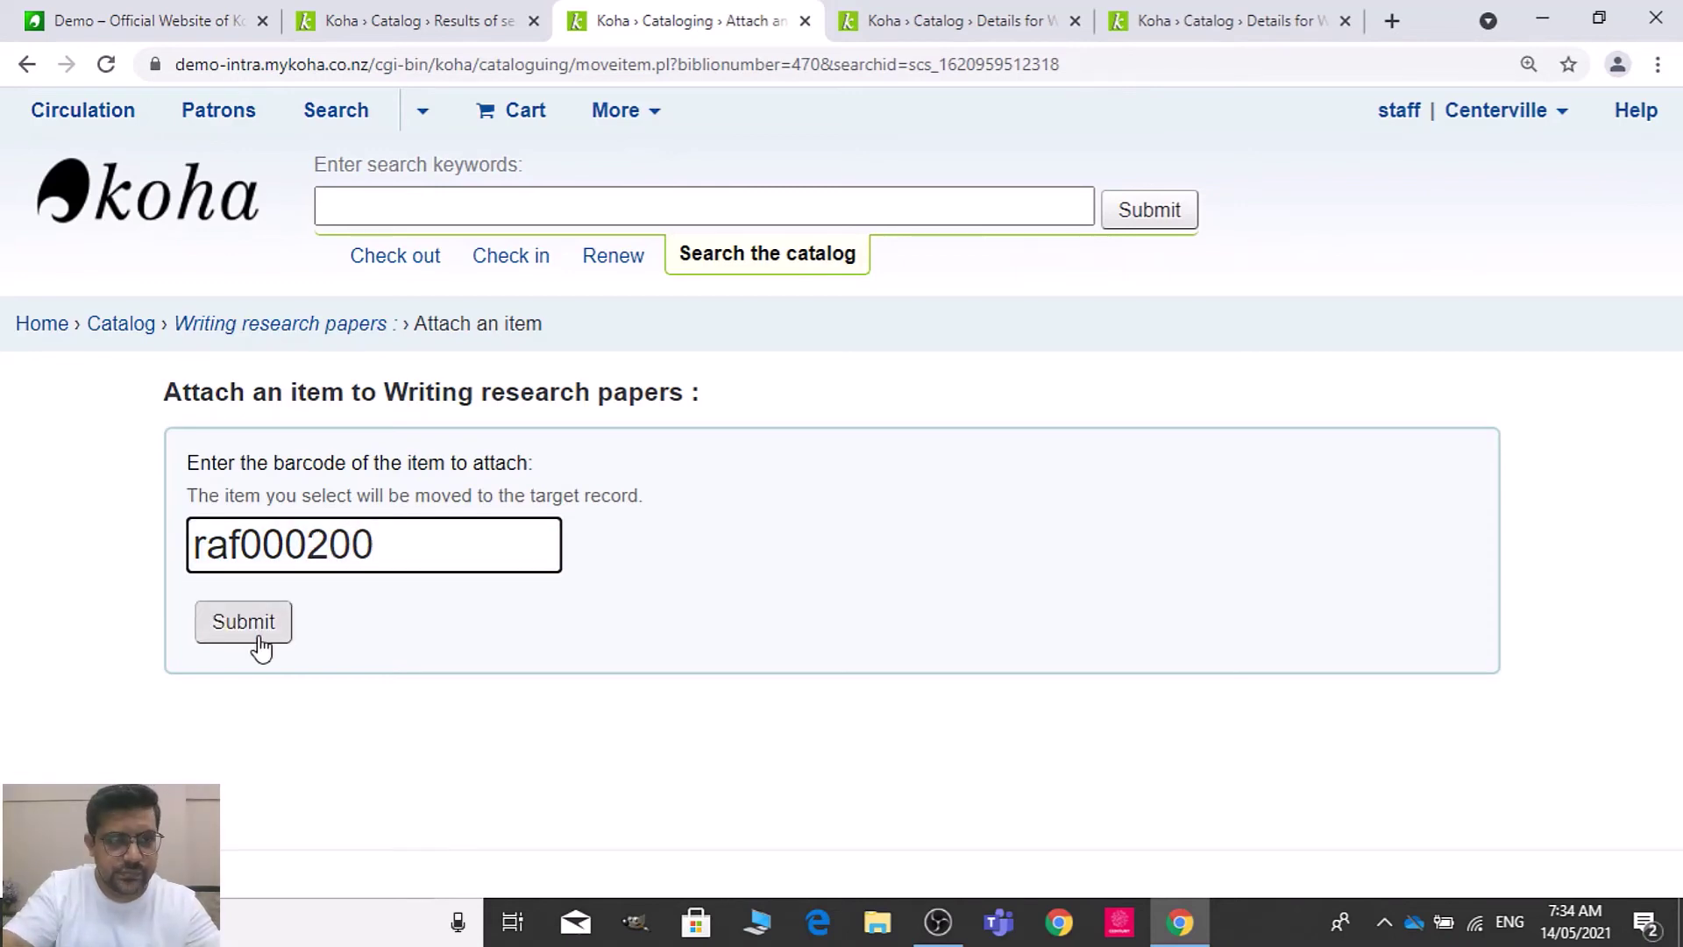
left_click(254, 638)
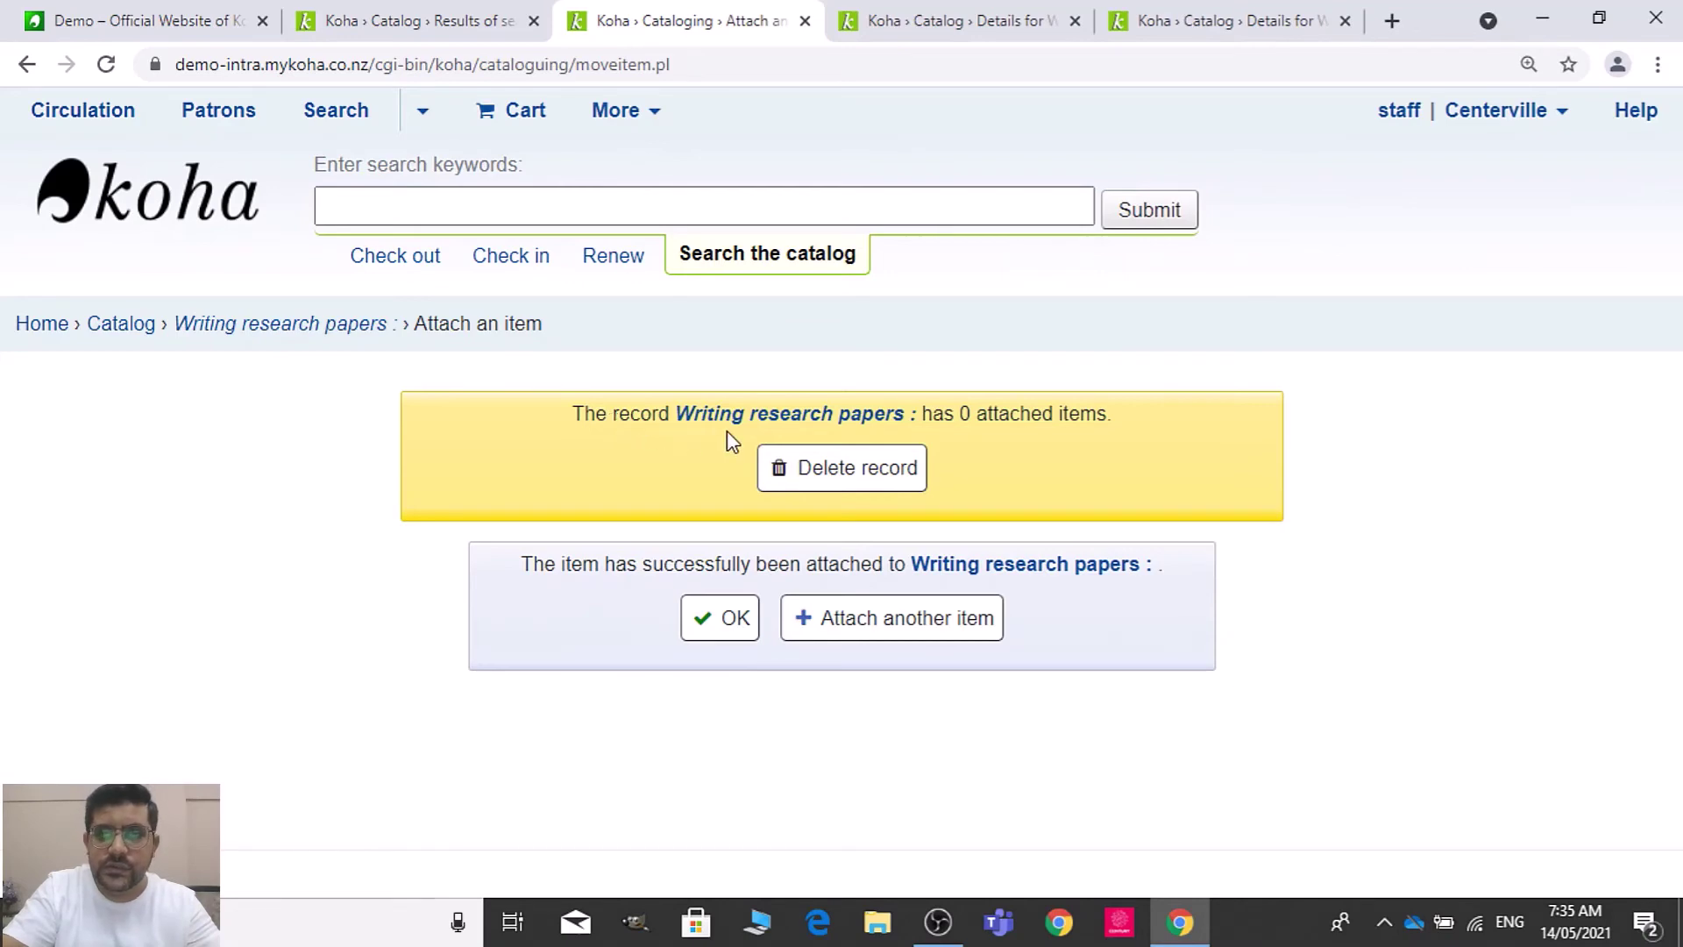
Delete the emptied duplicate record and return to the merged record showing two holdings.
left_click(894, 489)
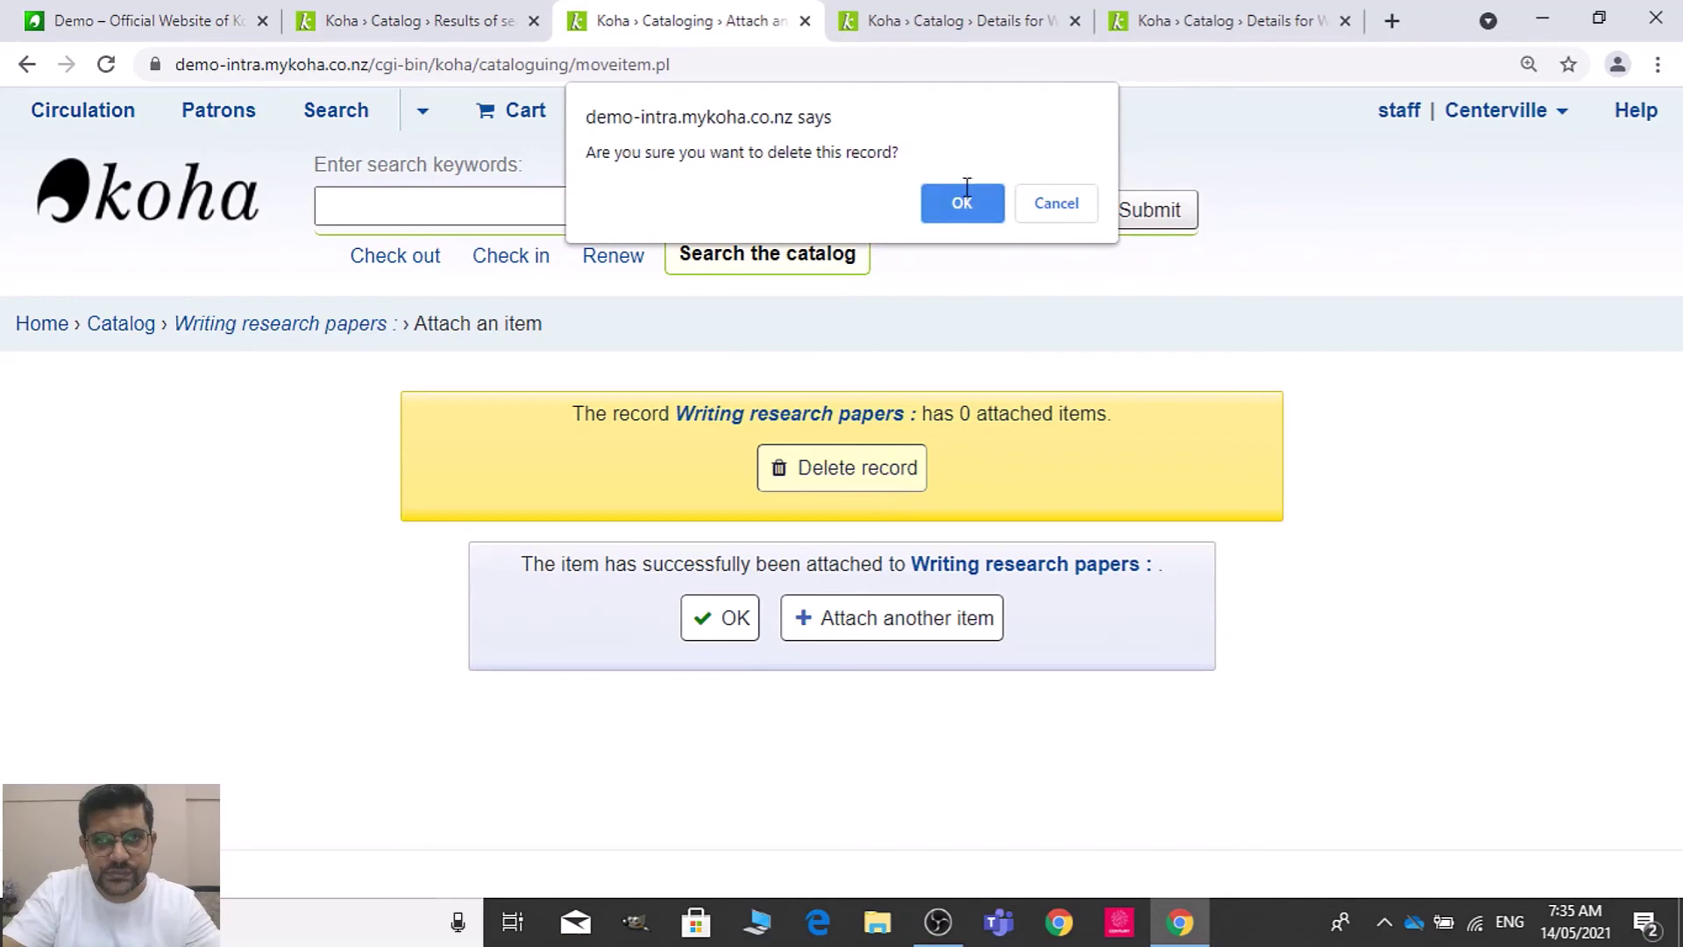
left_click(964, 200)
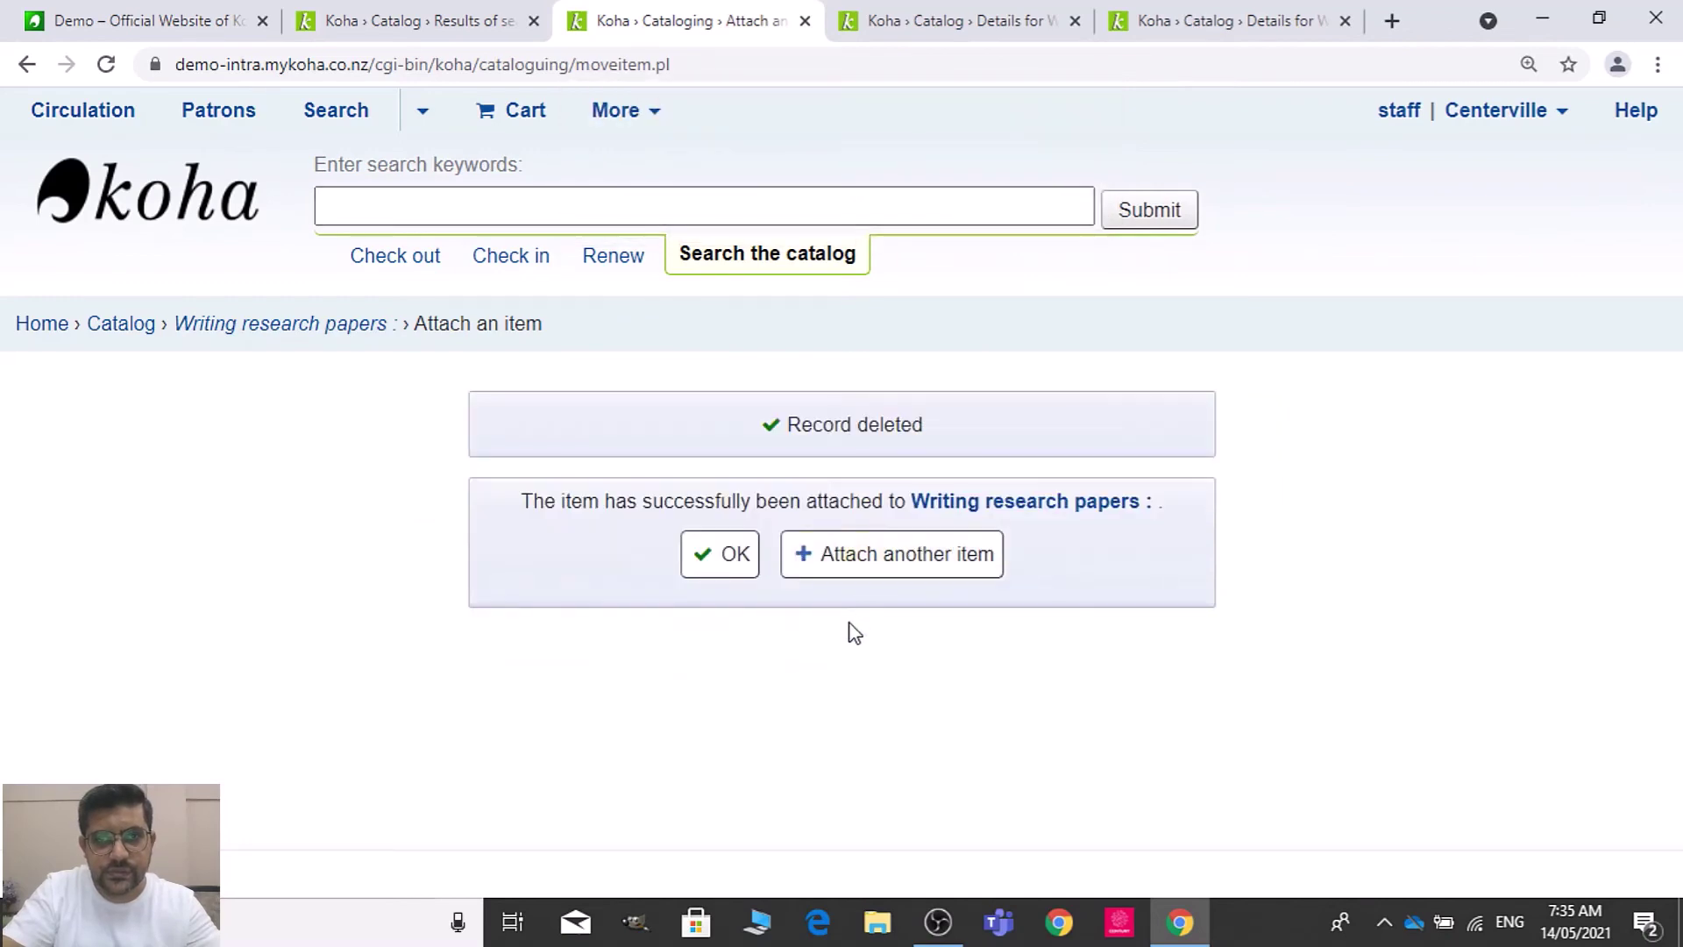
left_click(732, 558)
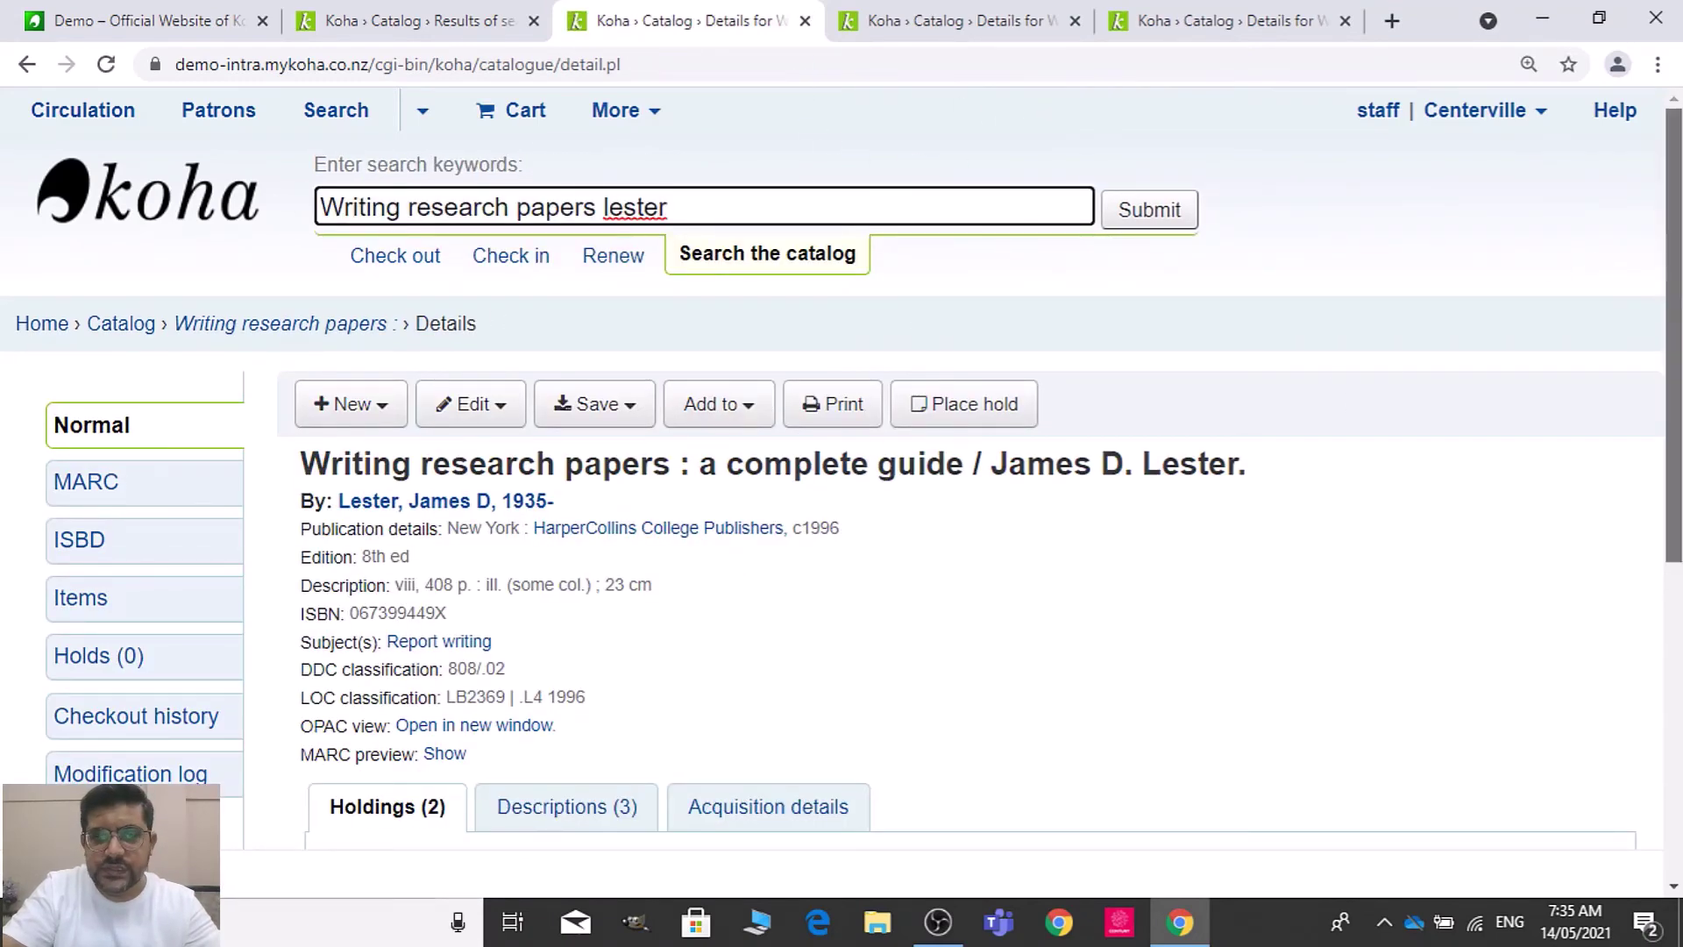
left_click_drag(1673, 328, 1674, 647)
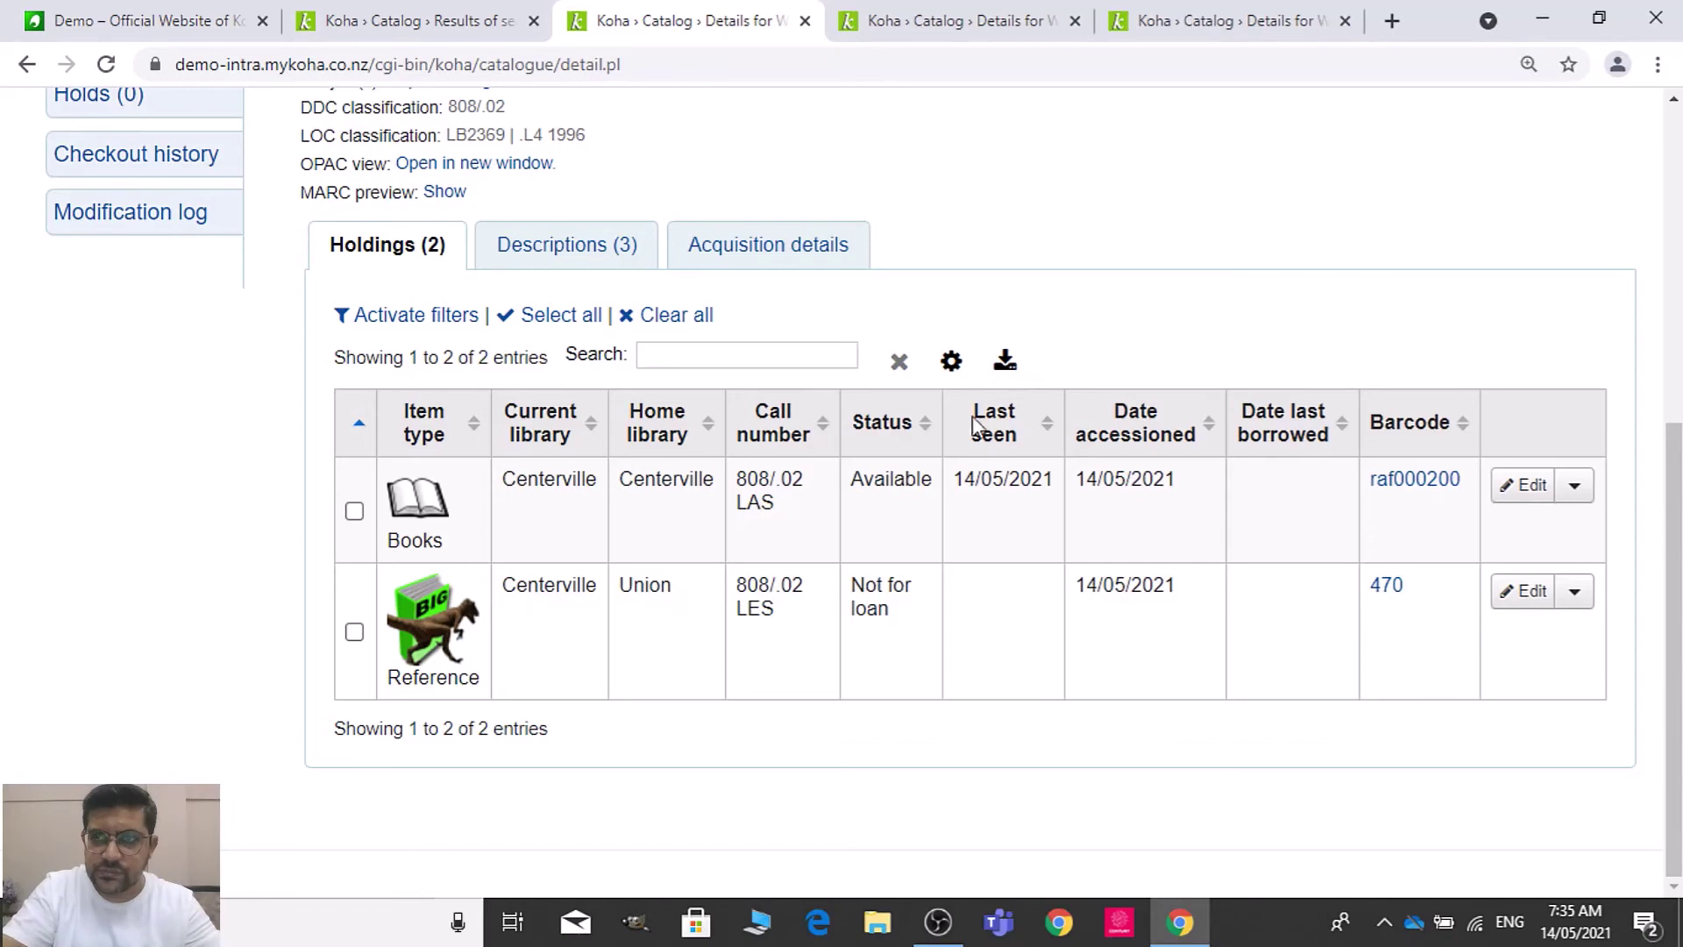
left_click_drag(1659, 489, 1660, 250)
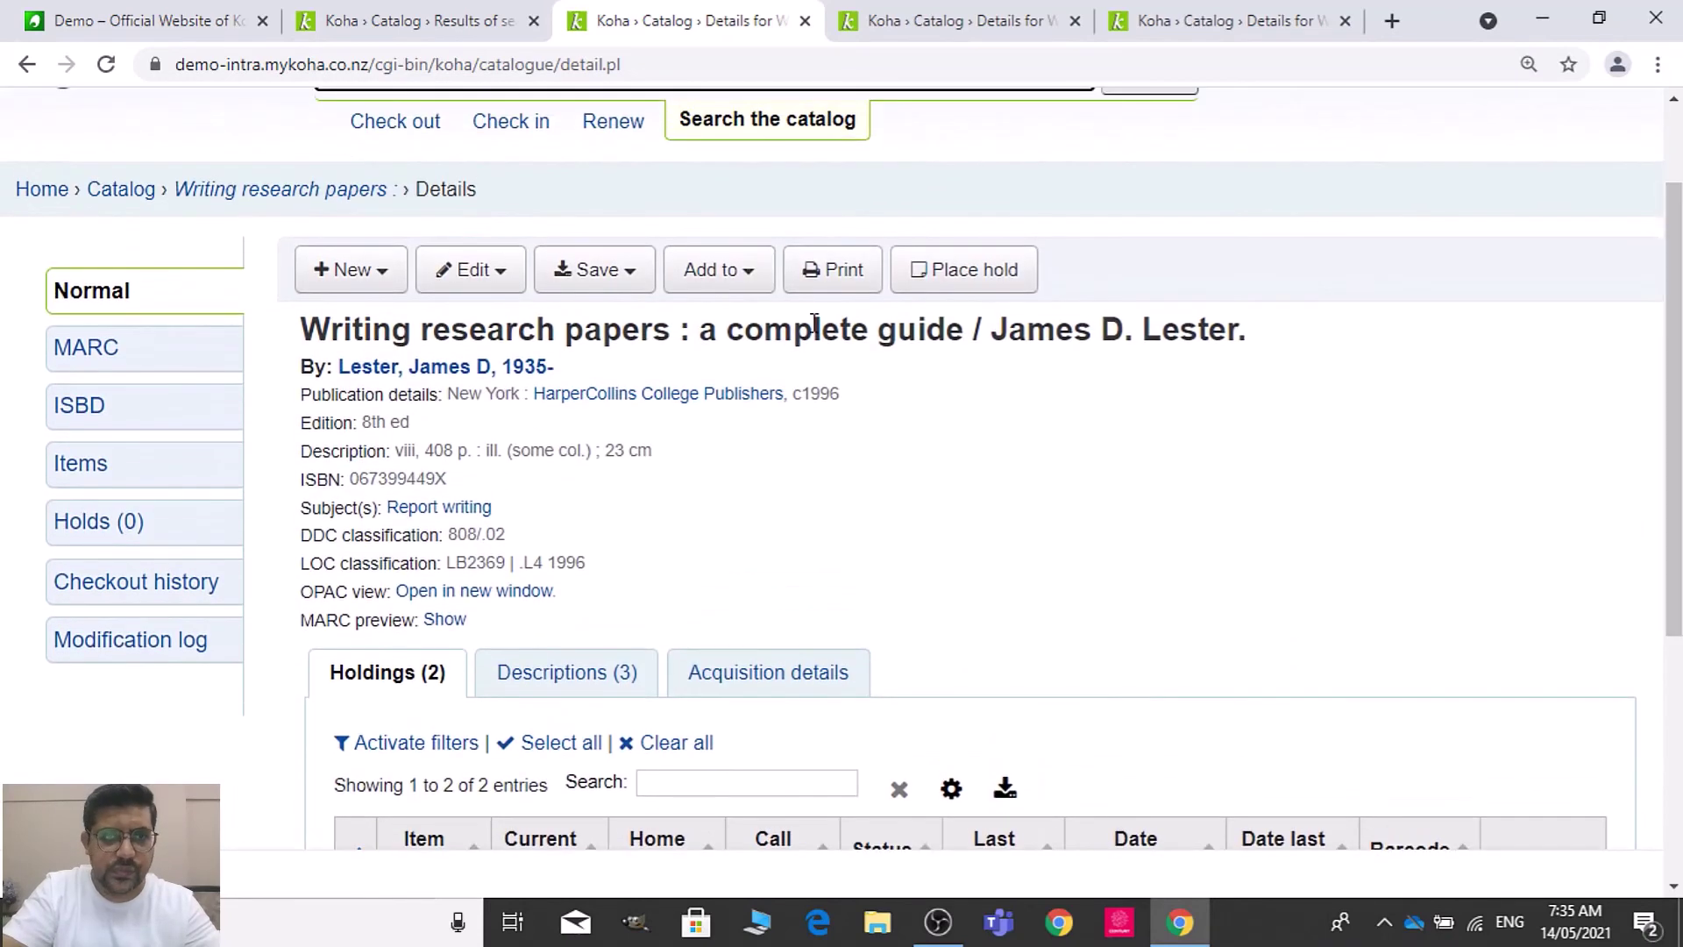
Attach item with barcode raf000222 to the merged record via Edit > Attach item.
left_click(472, 271)
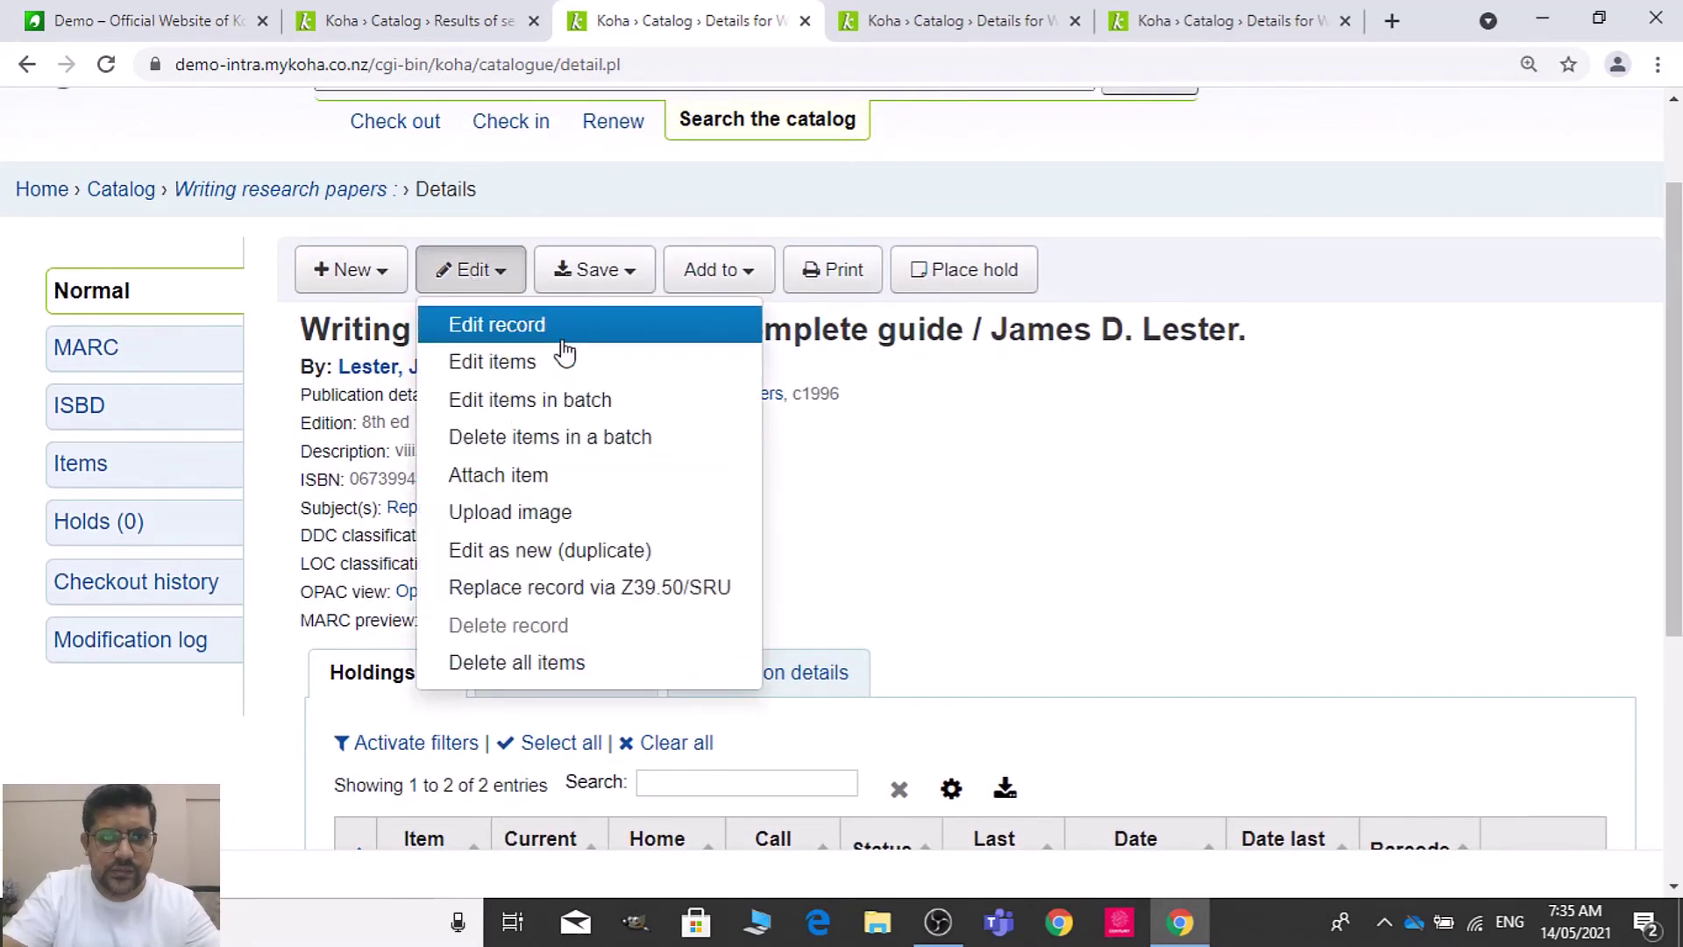
left_click(570, 478)
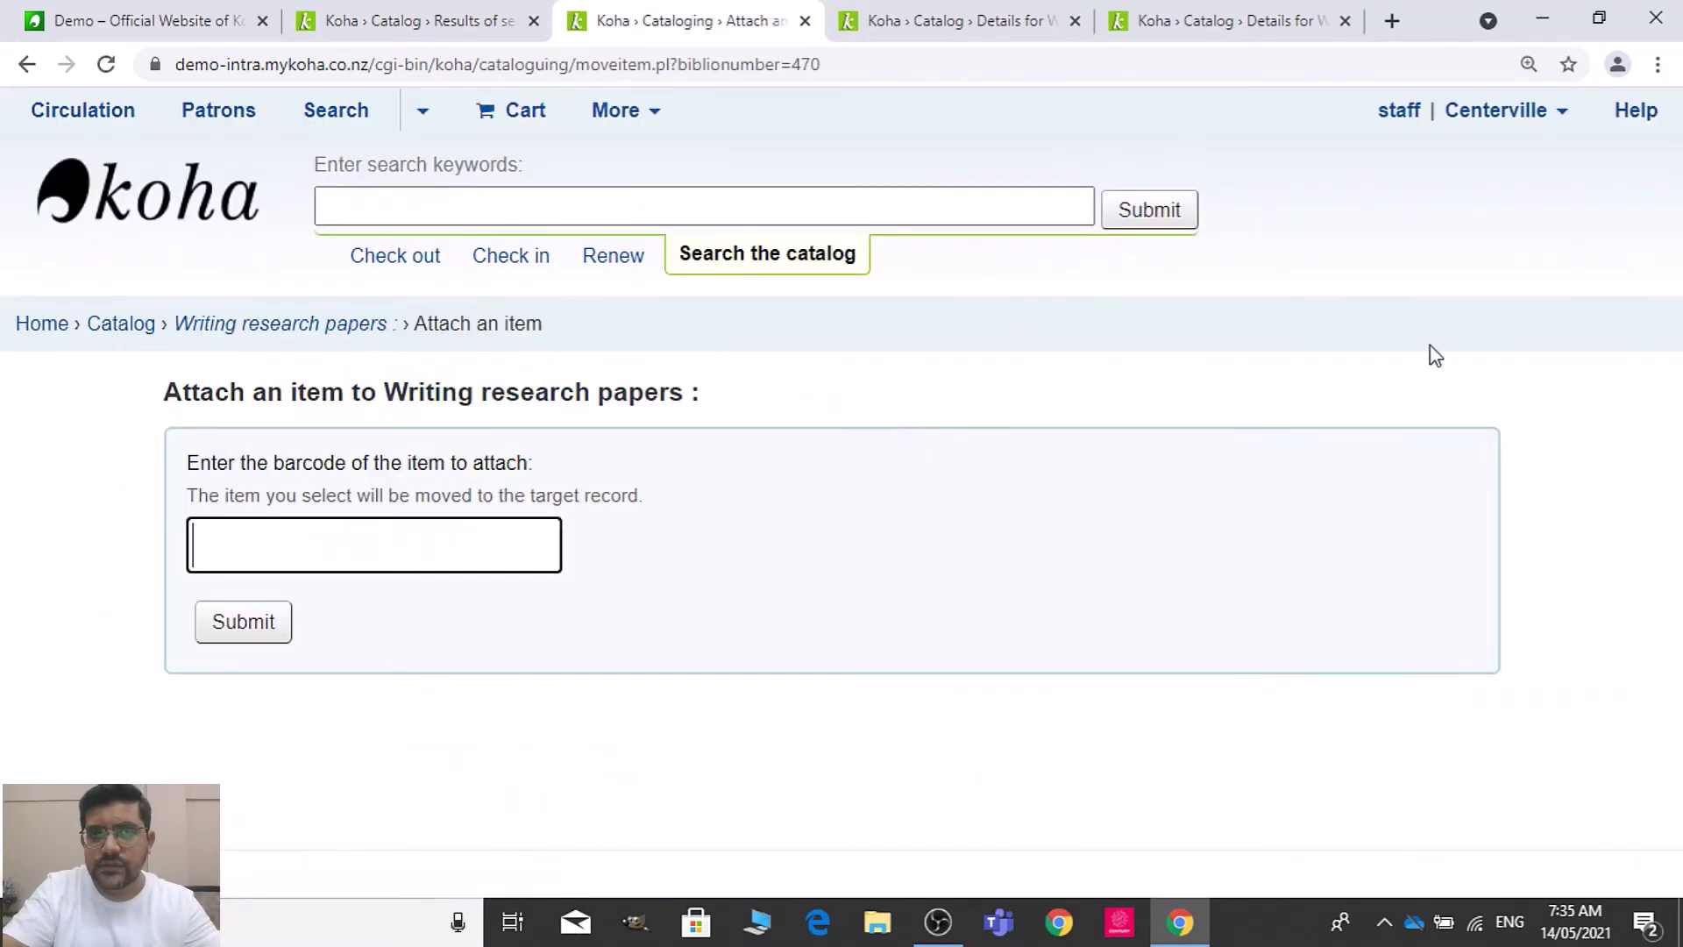
left_click(522, 542)
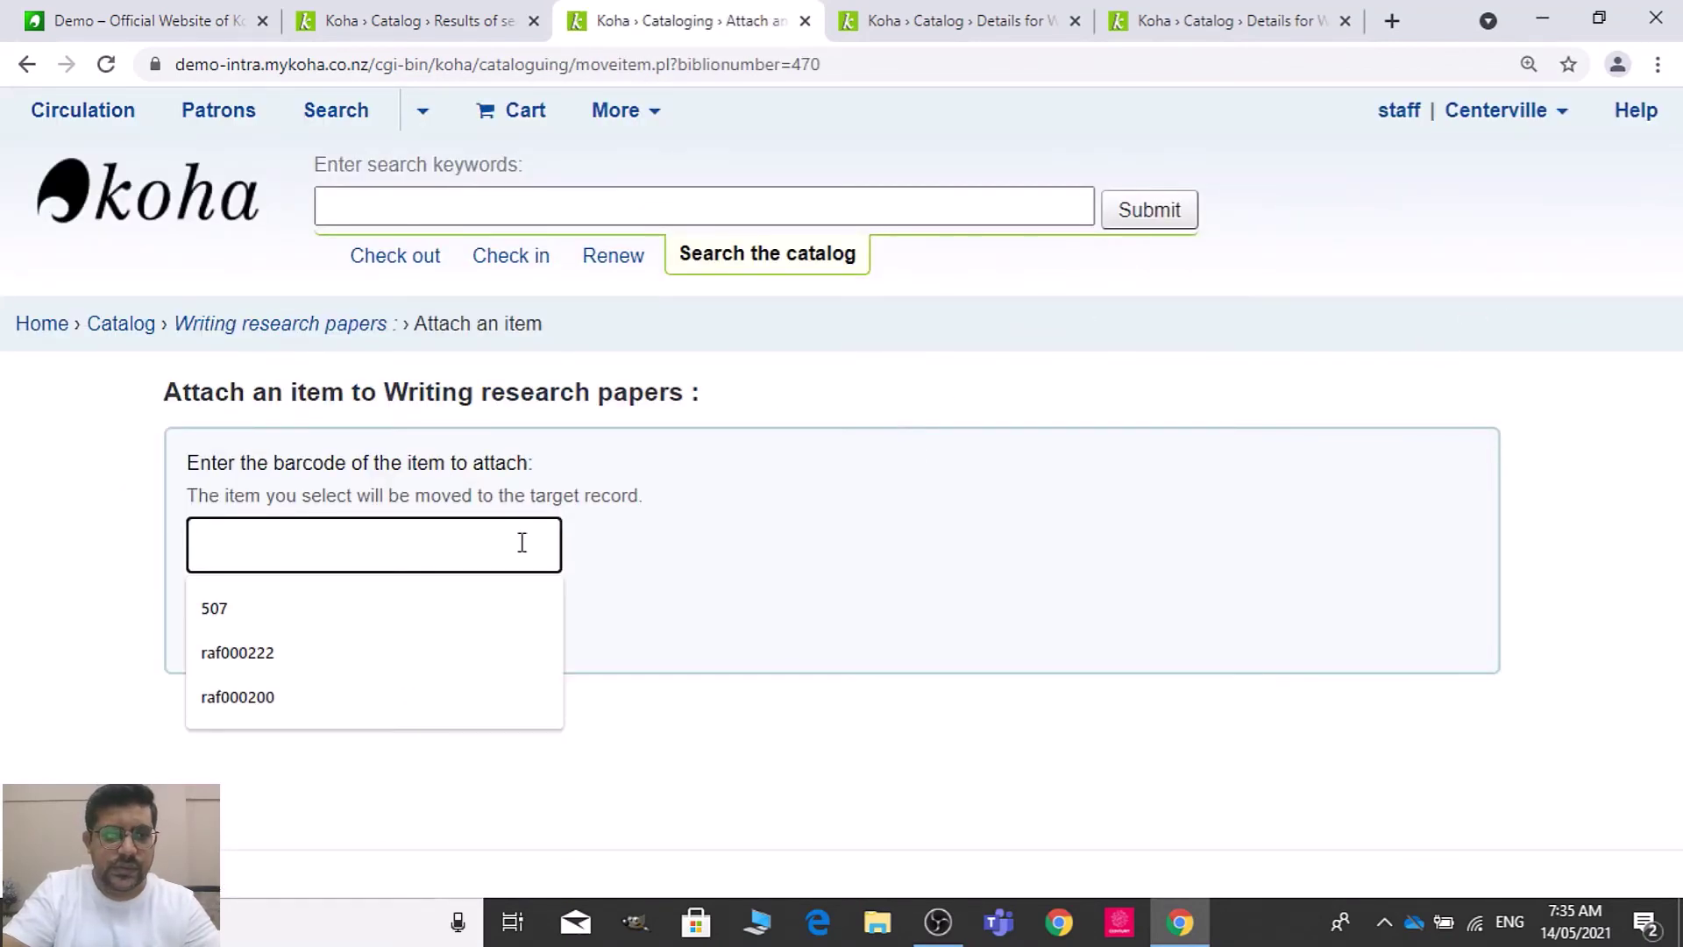
left_click(297, 671)
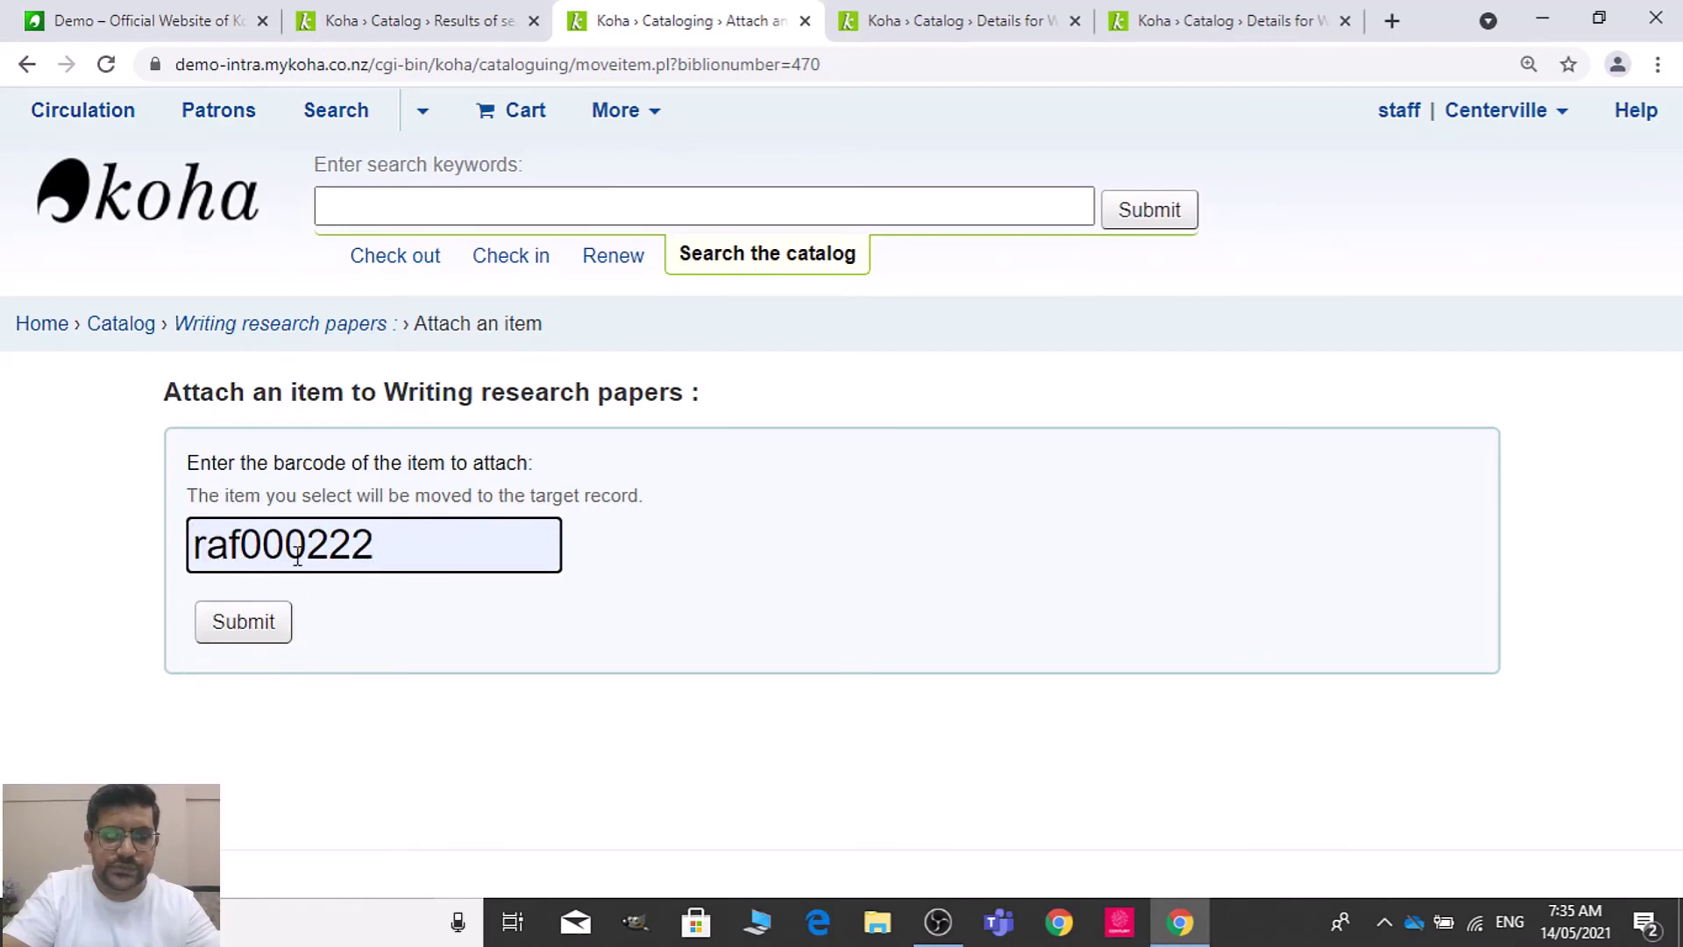
left_click(277, 618)
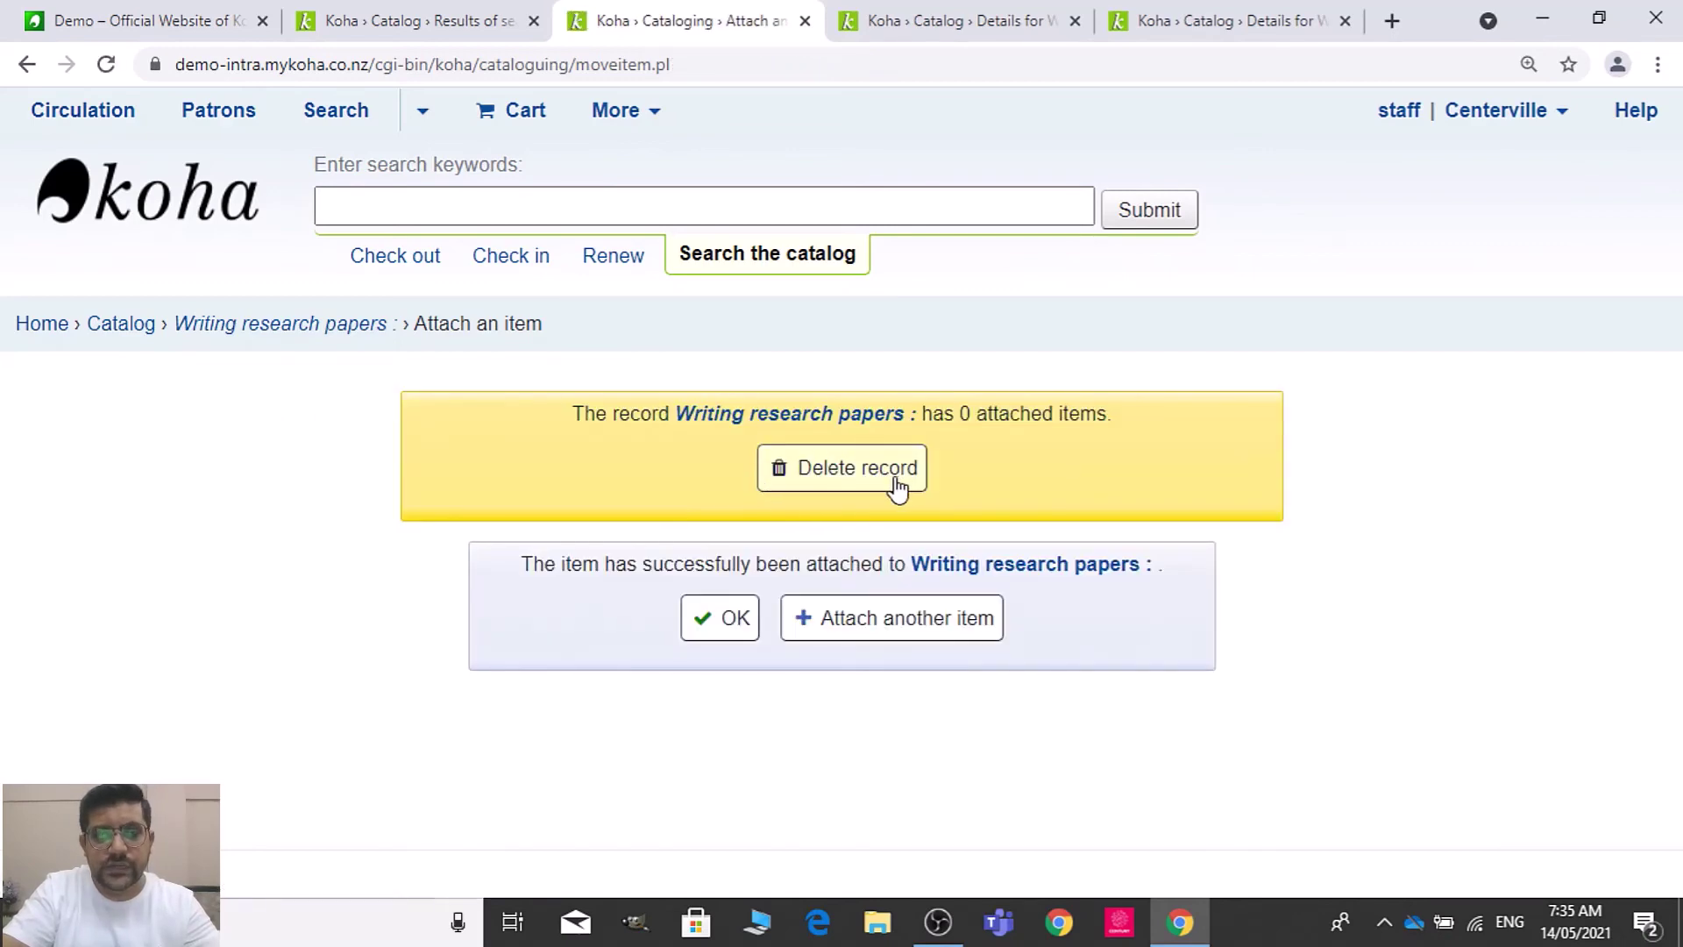
Delete the second emptied duplicate and return to the merged record with three holdings.
left_click(895, 486)
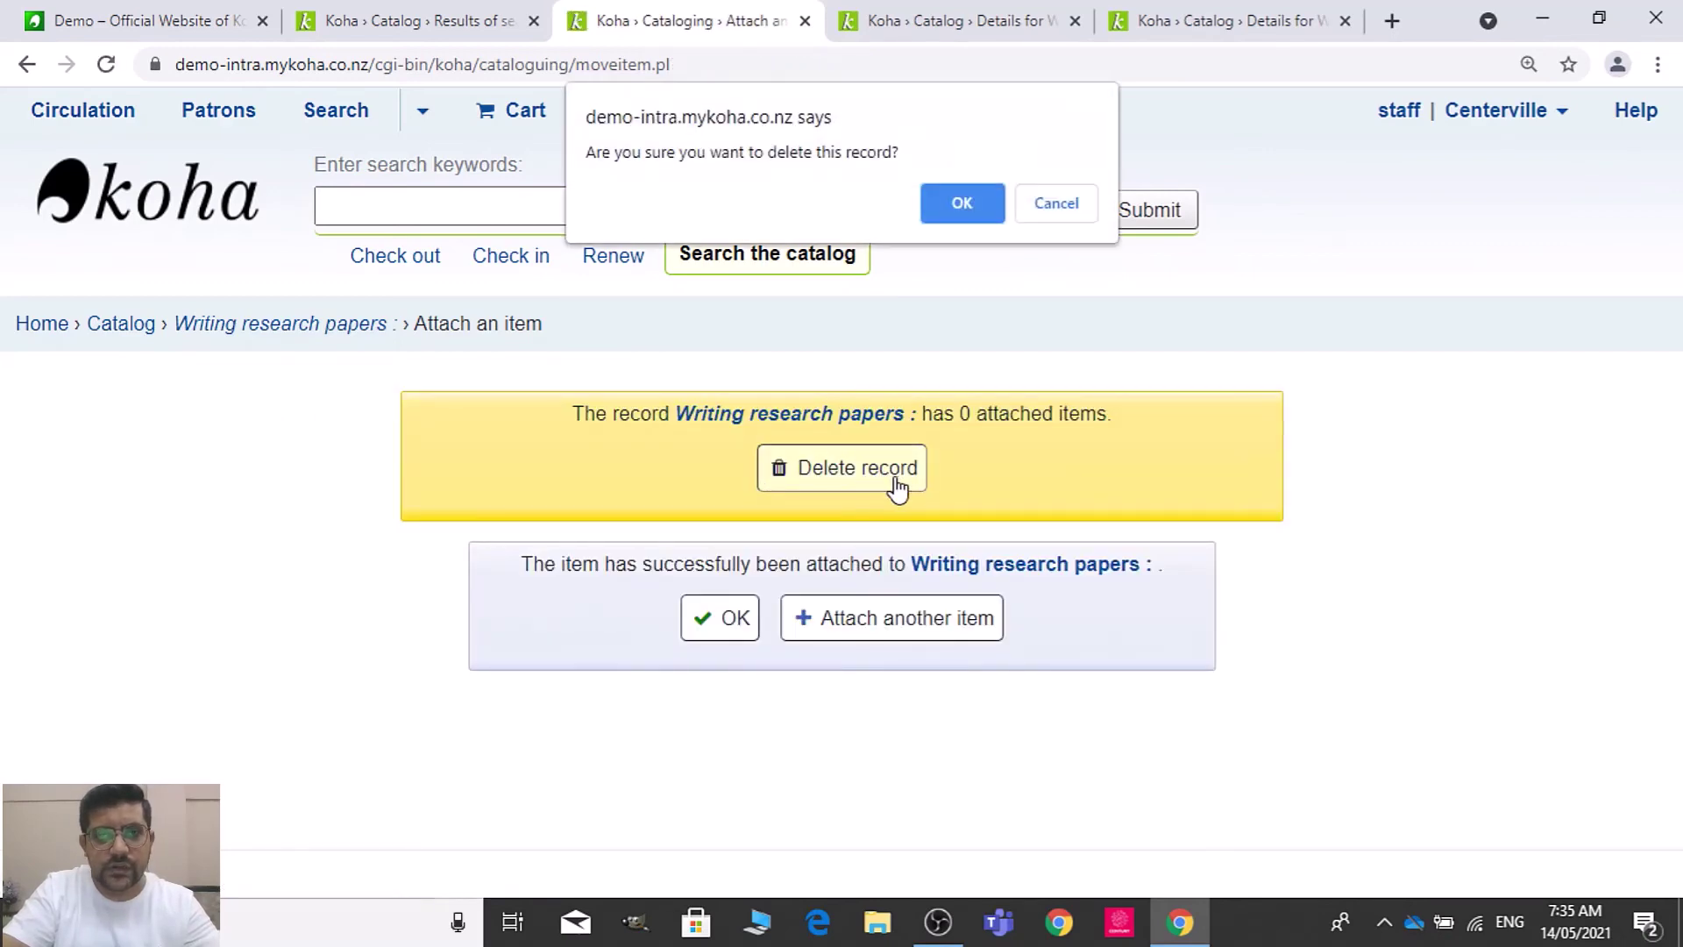
left_click(961, 211)
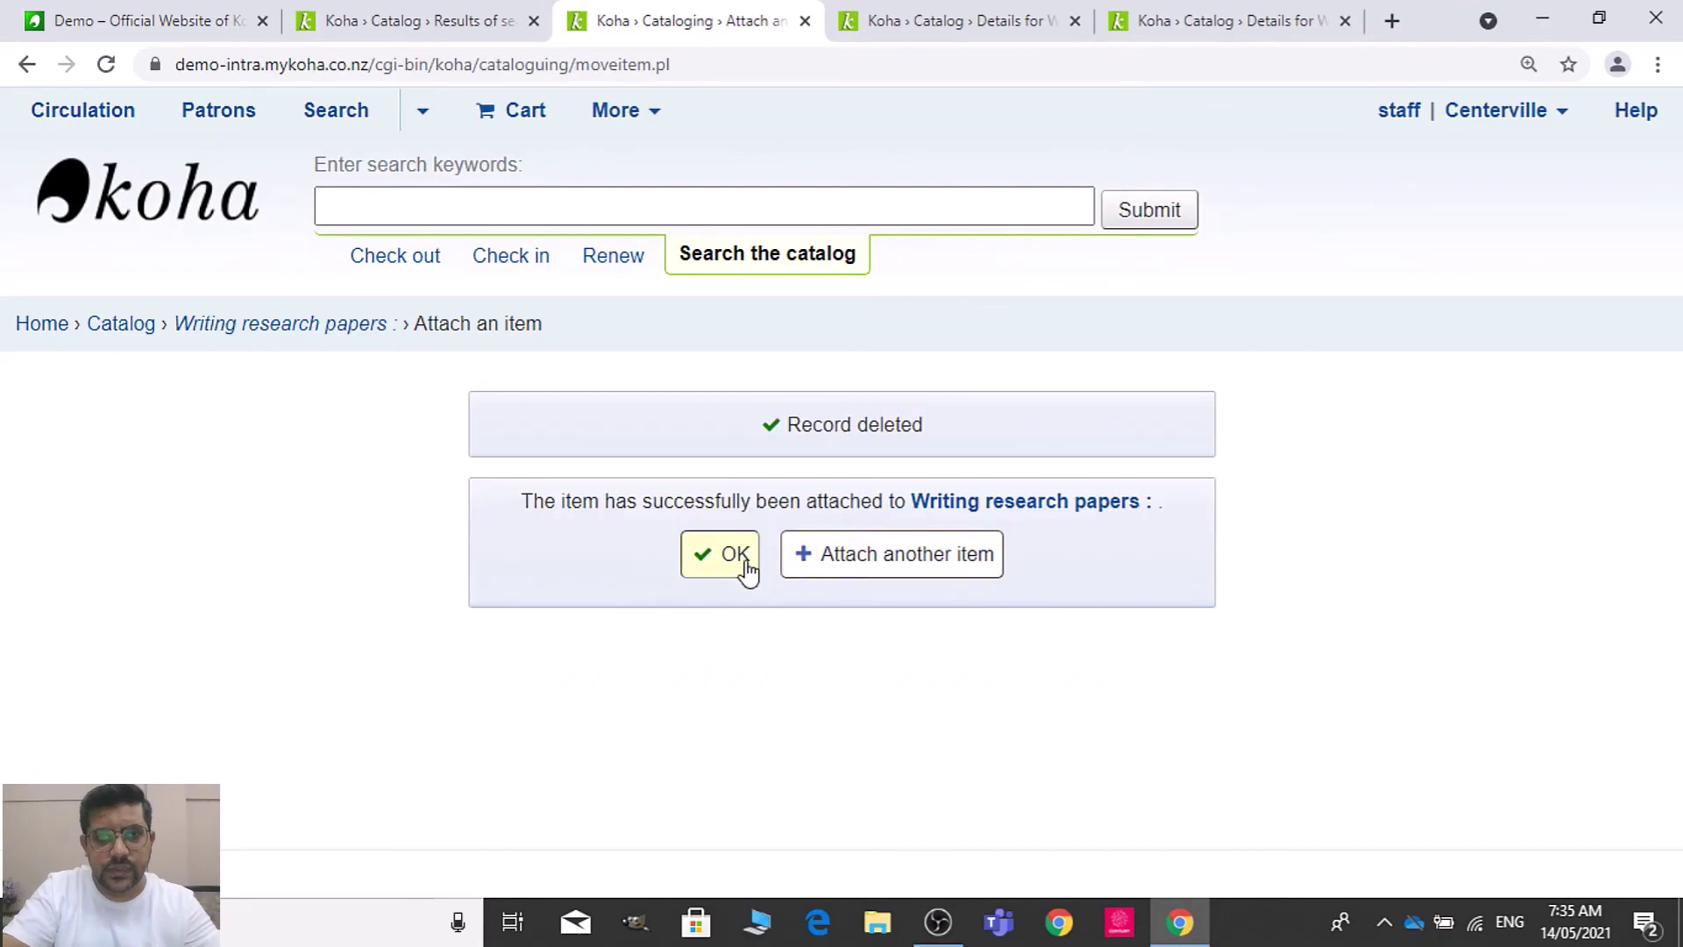
left_click(746, 565)
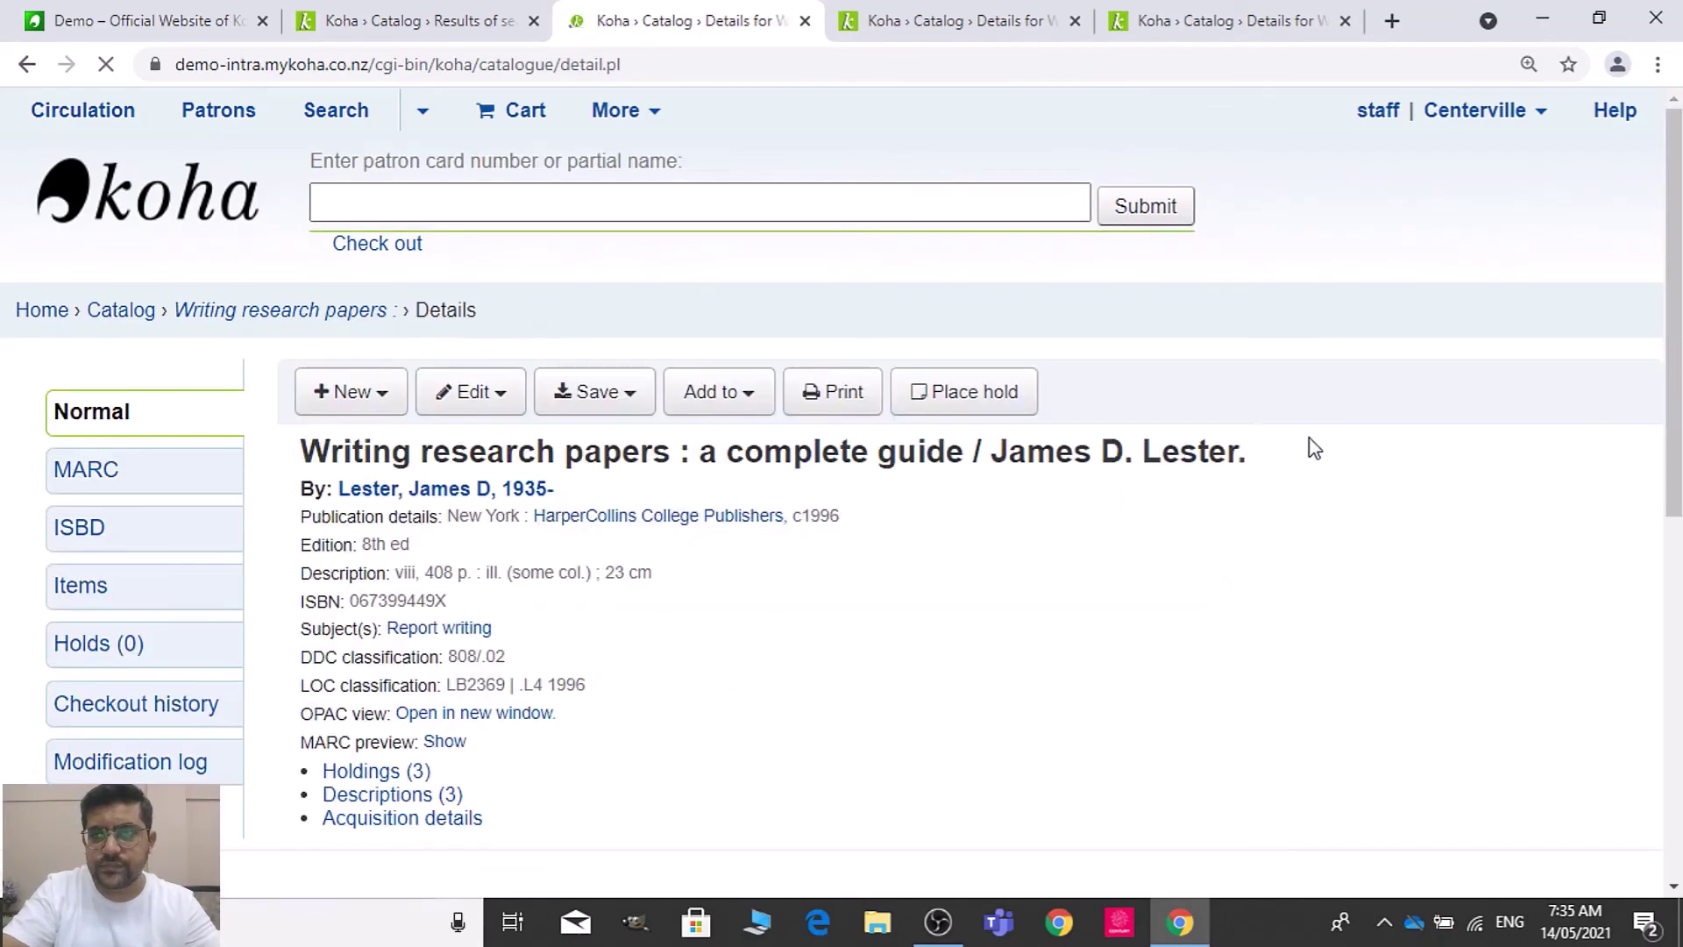
left_click_drag(1675, 257, 1680, 608)
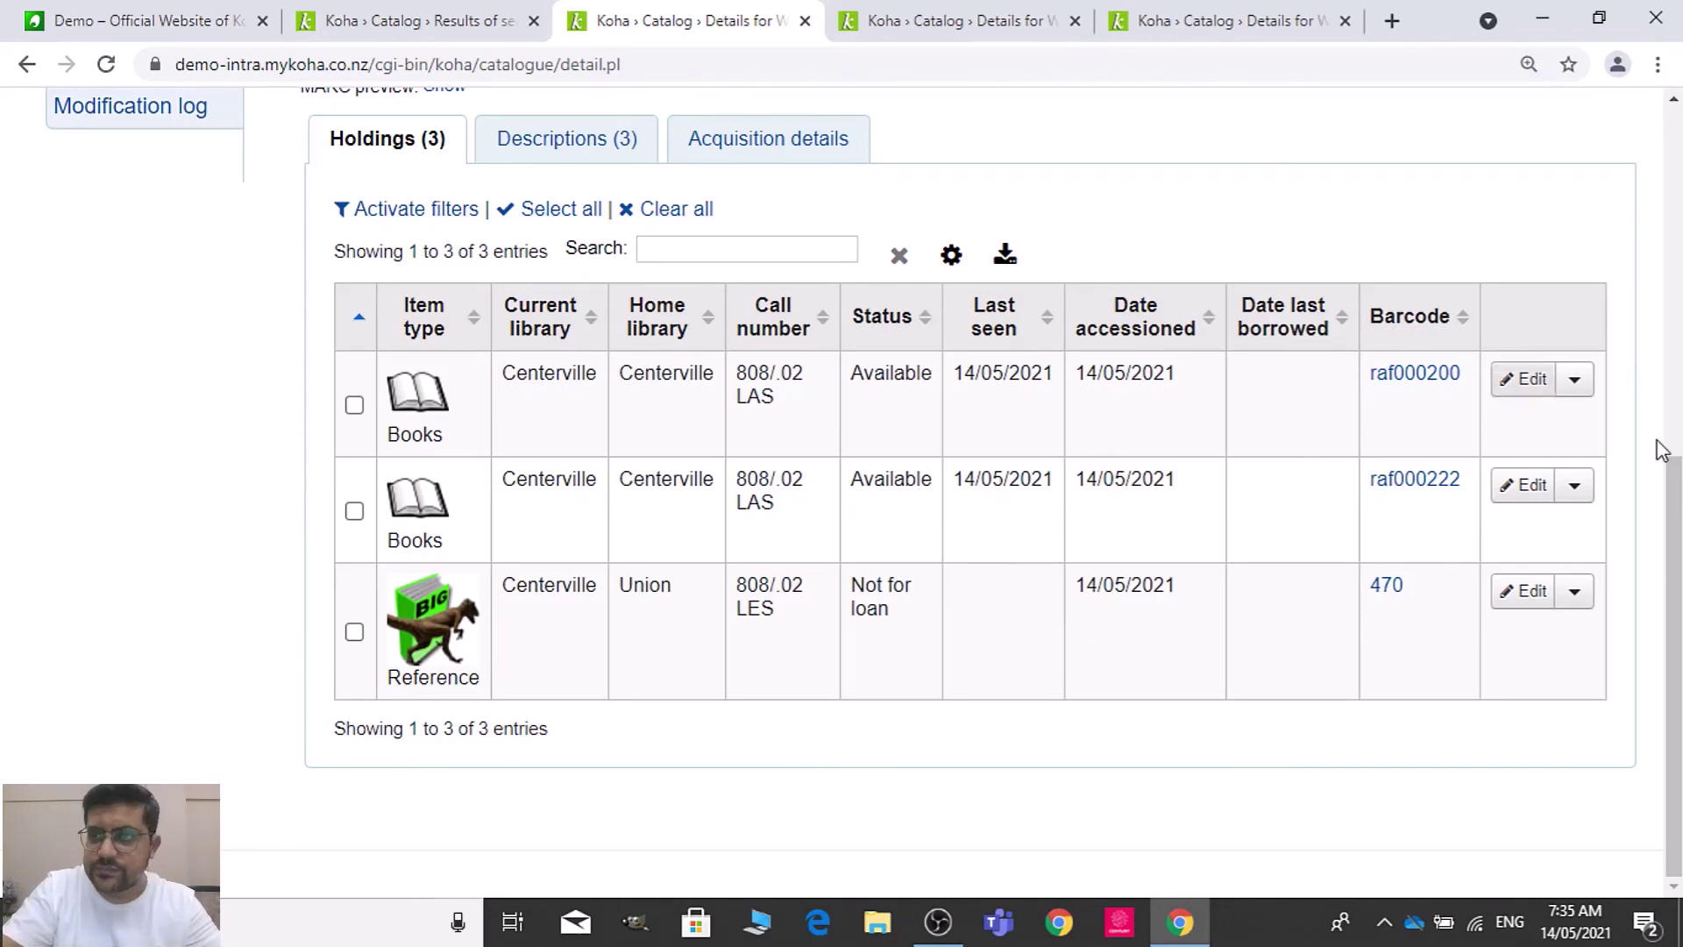
left_click_drag(1676, 605, 1676, 389)
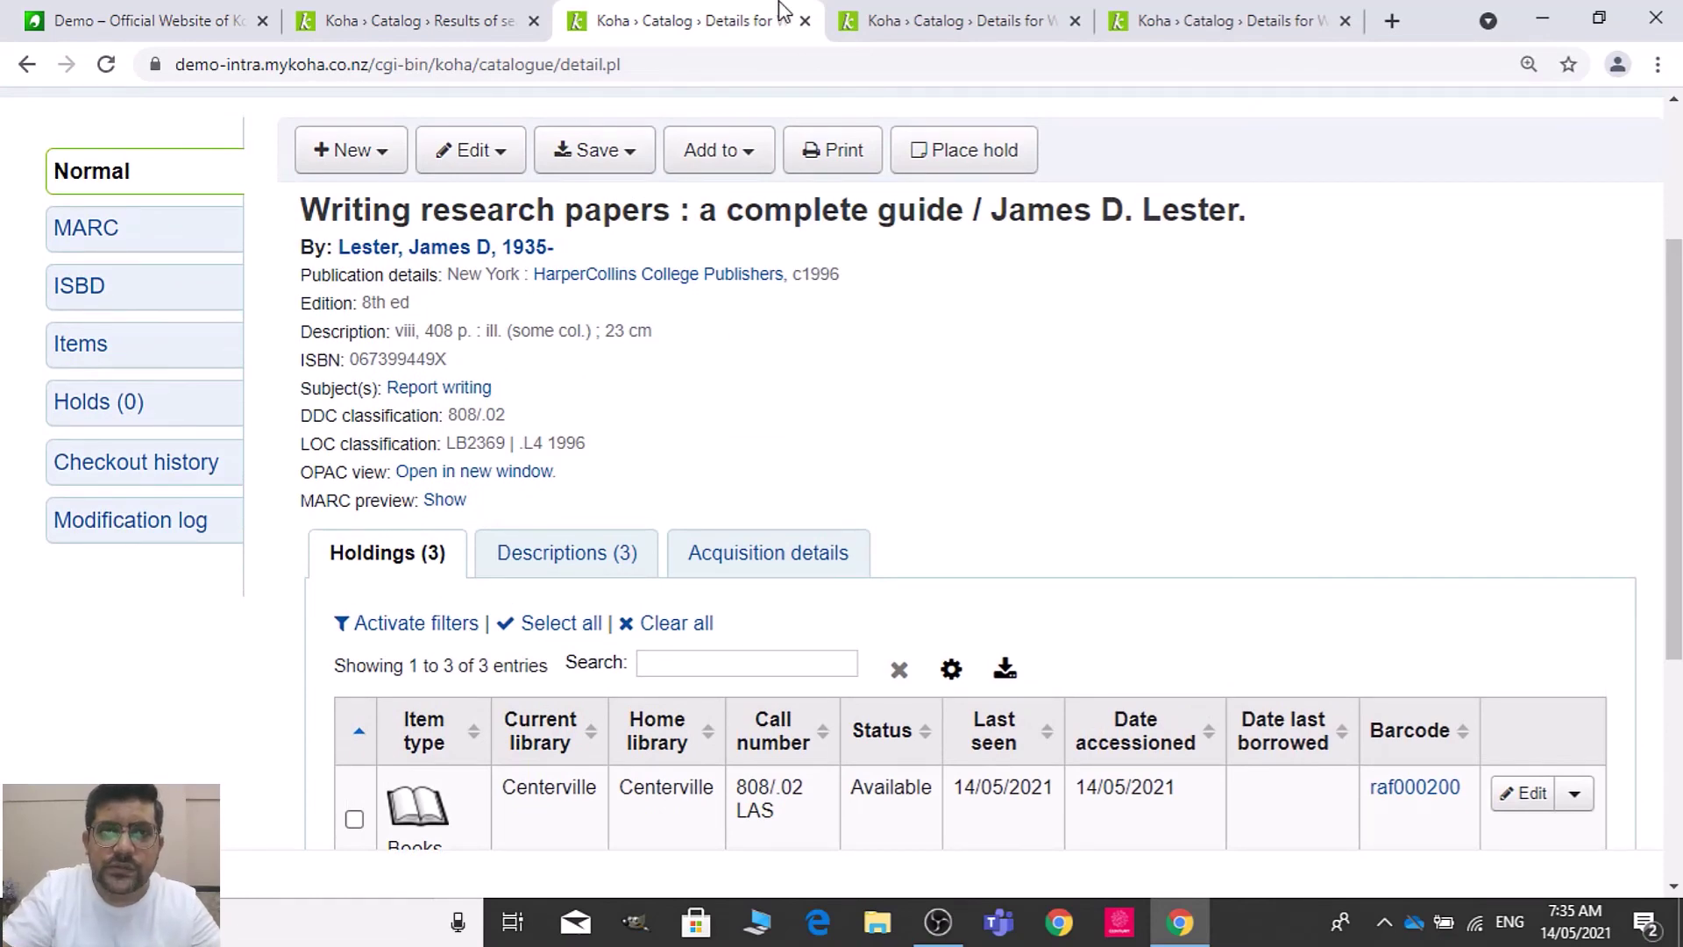
Switch back to the browser tab holding the Lester catalog search results.
left_click(425, 16)
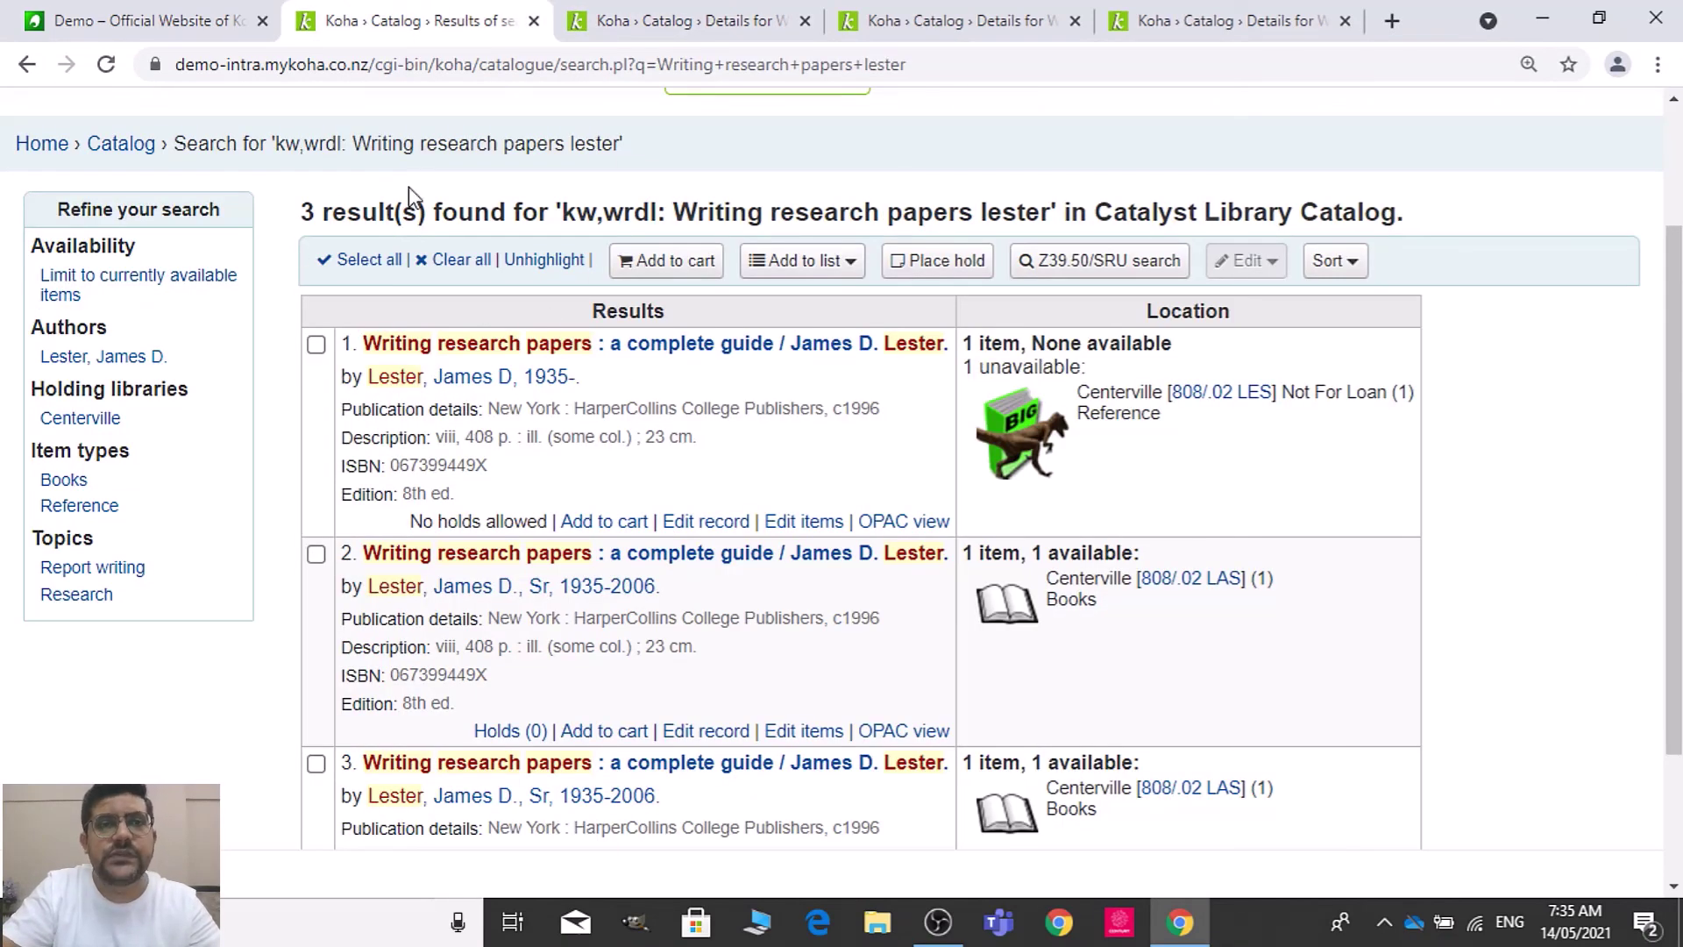
Rerun the 'Writing research papers lester' search, landing on the single merged record with three holdings.
left_click(1677, 184)
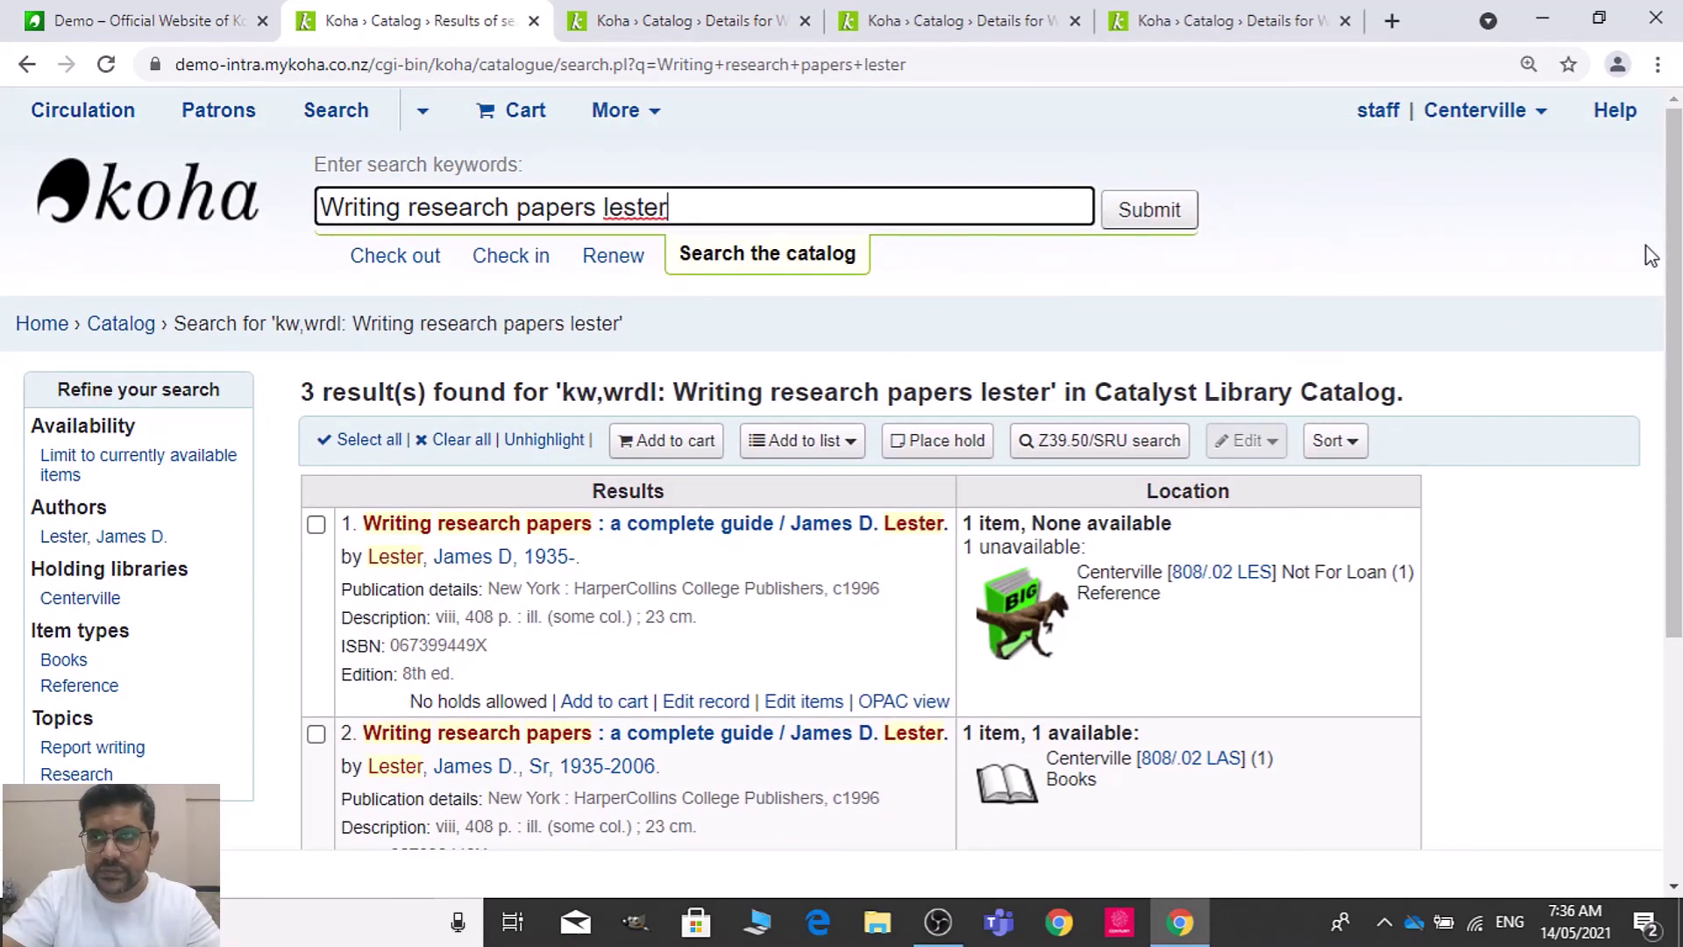
scroll(1604, 369, "down", 3)
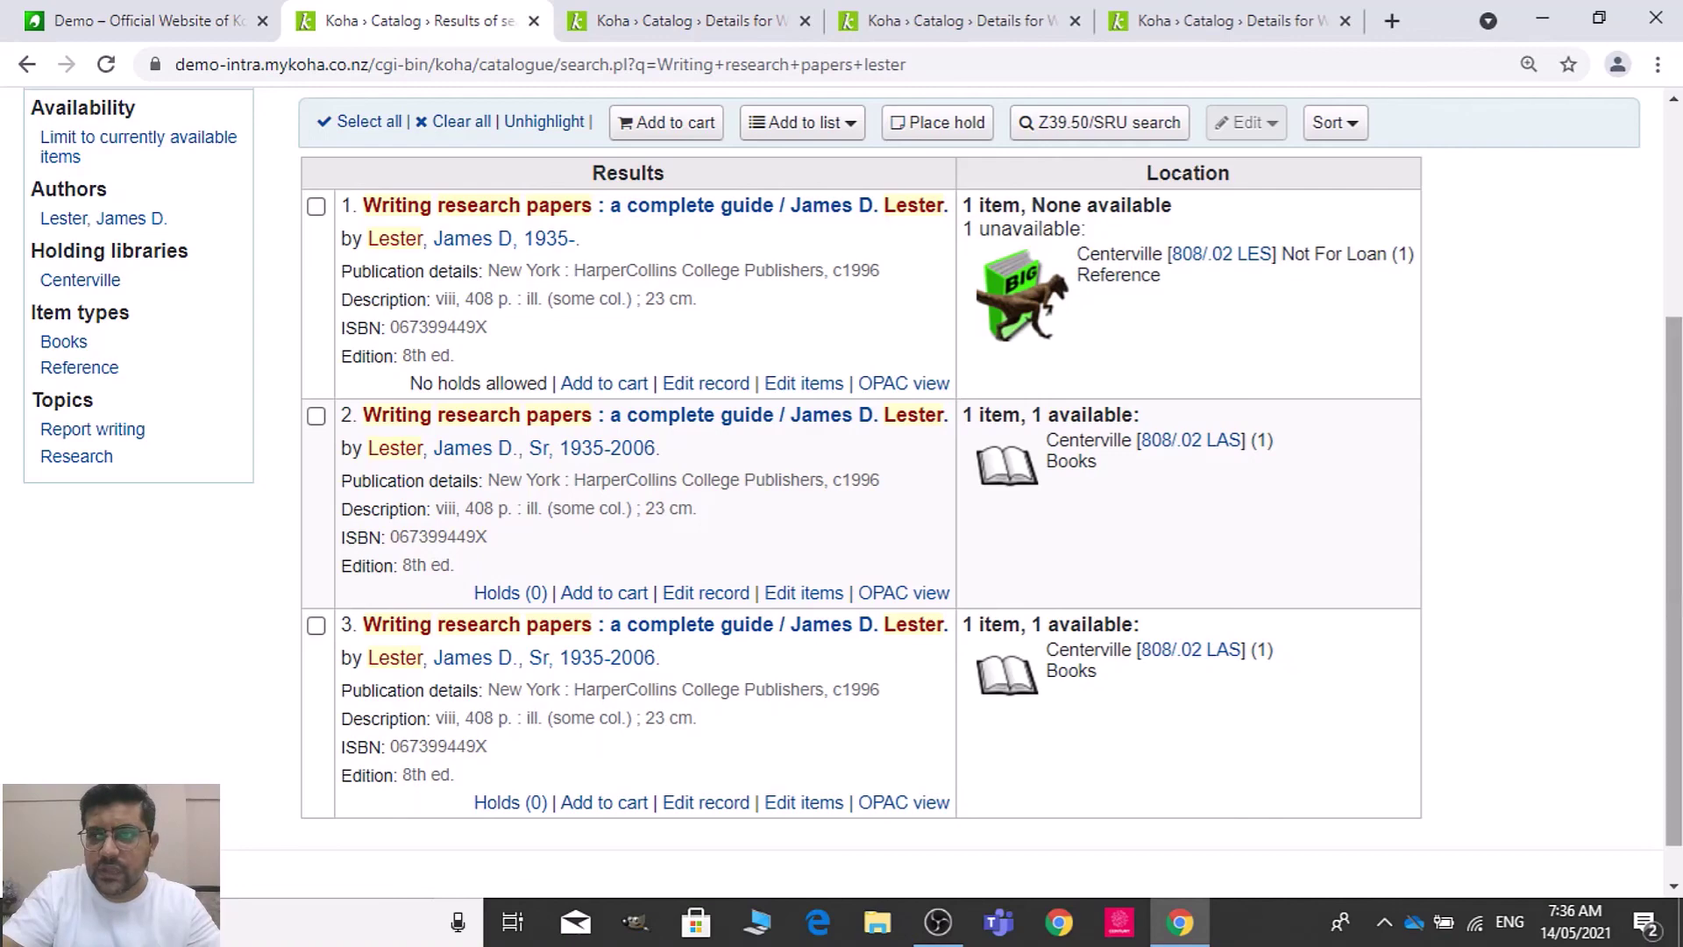
scroll(1674, 579, "up", 3)
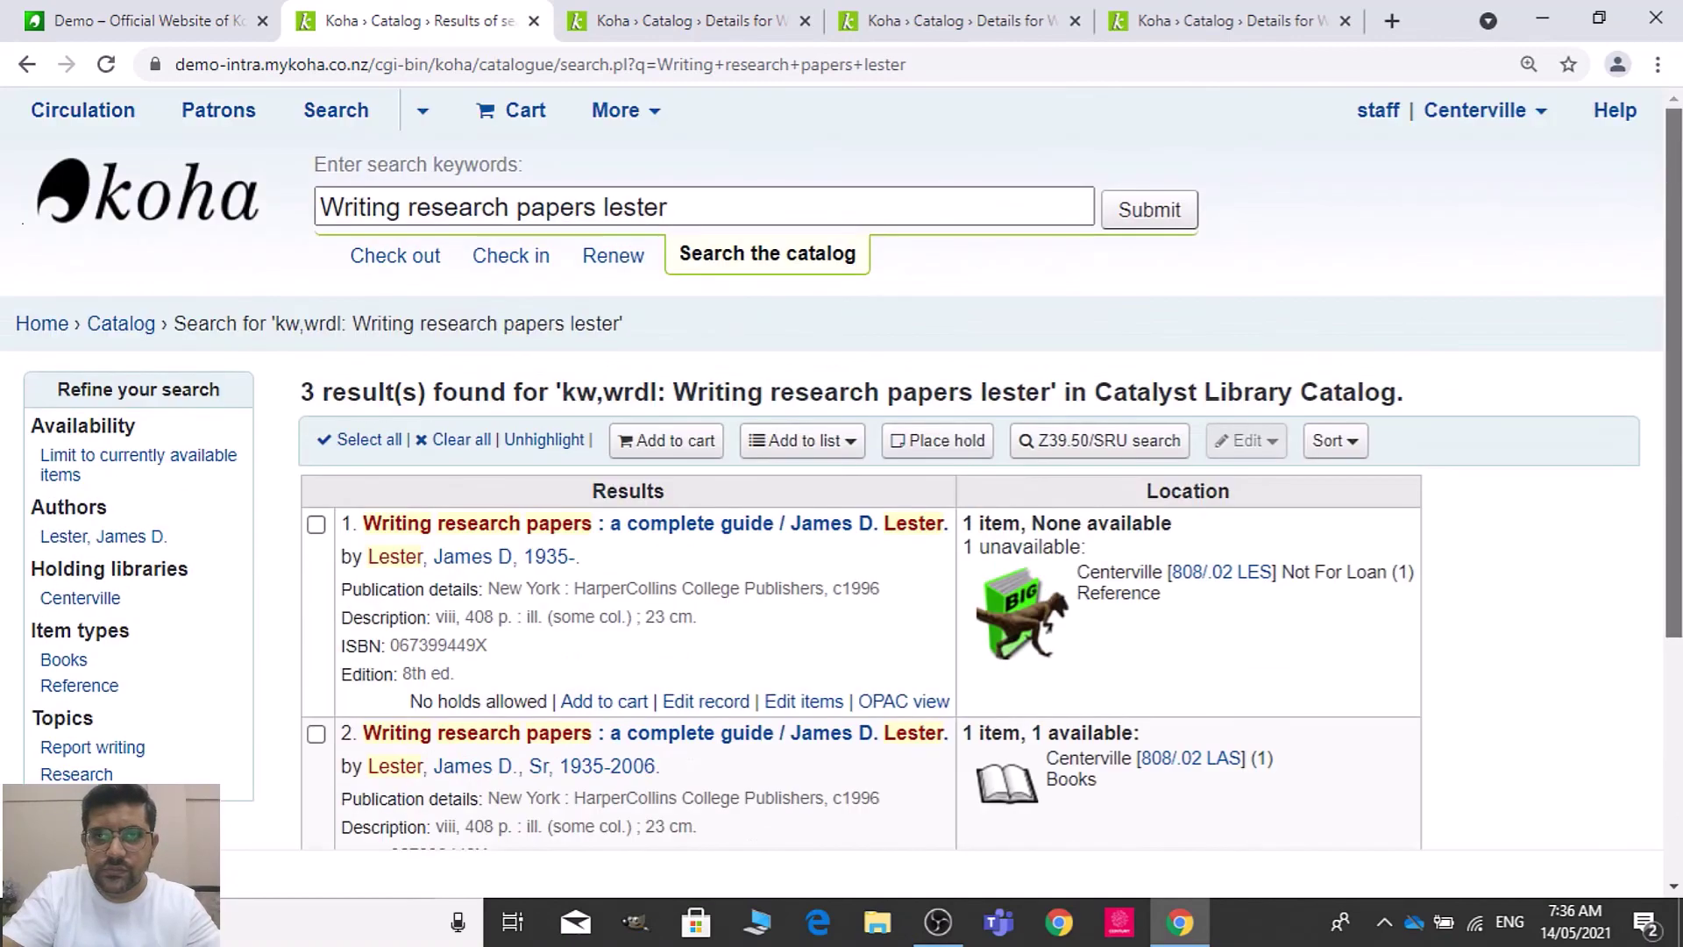
left_click(1179, 213)
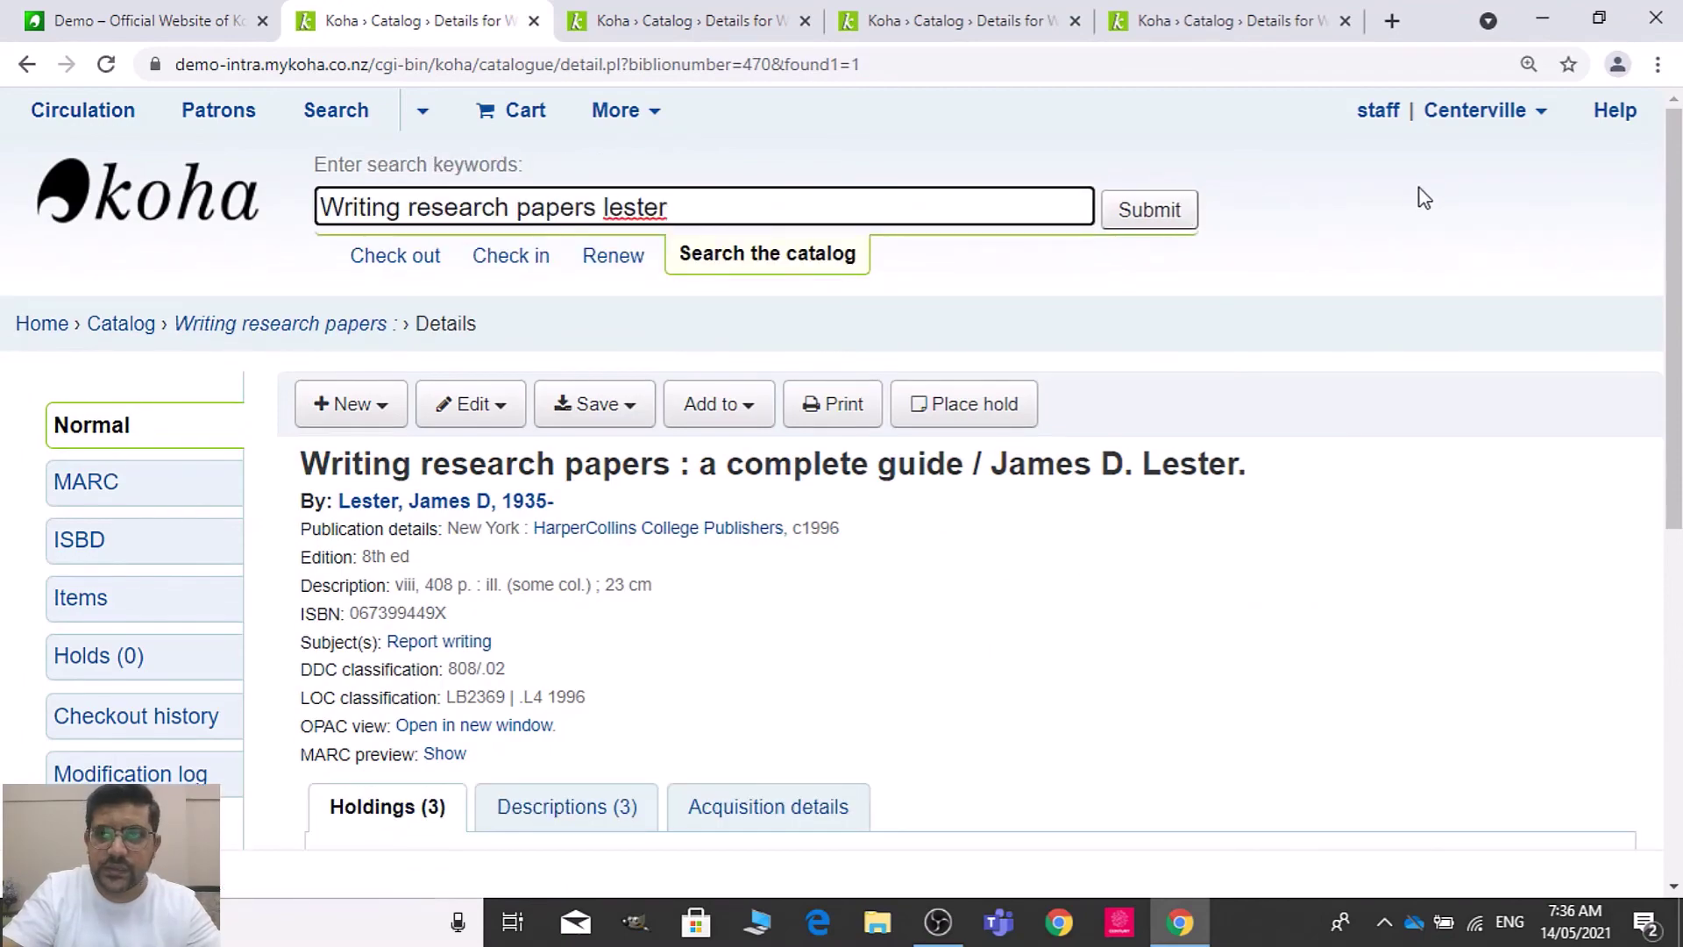
mouse_move(1673, 263)
left_mouse_down()
mouse_move(1675, 614)
mouse_move(1675, 305)
left_mouse_up()
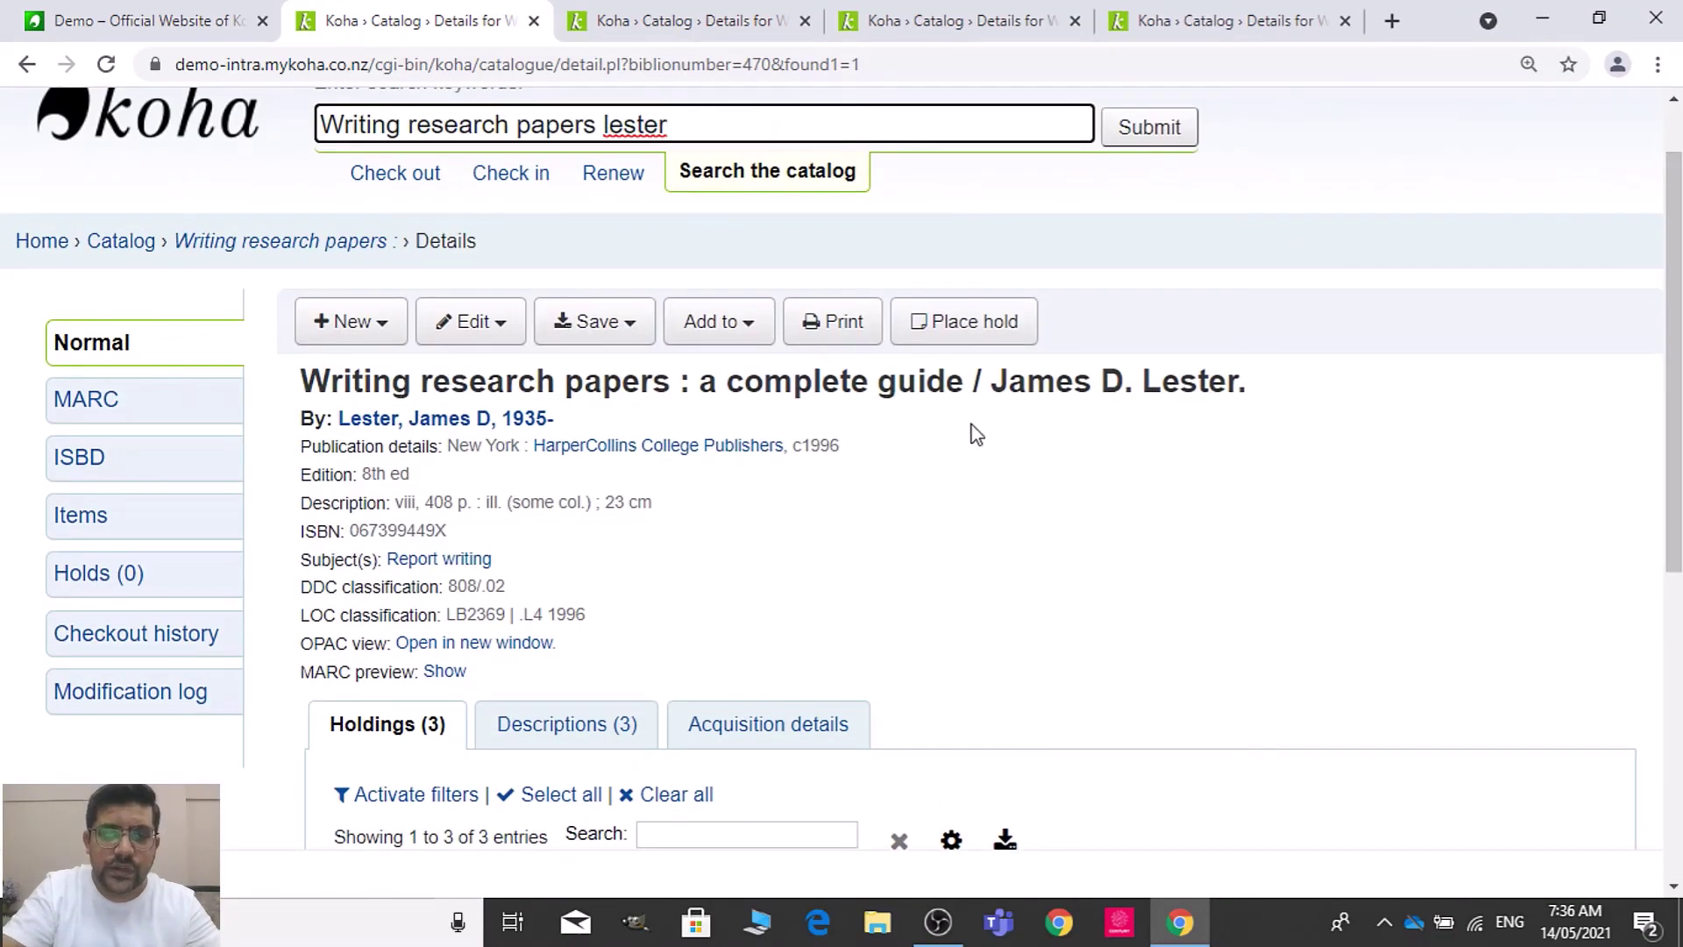
left_click_drag(1674, 533, 1674, 842)
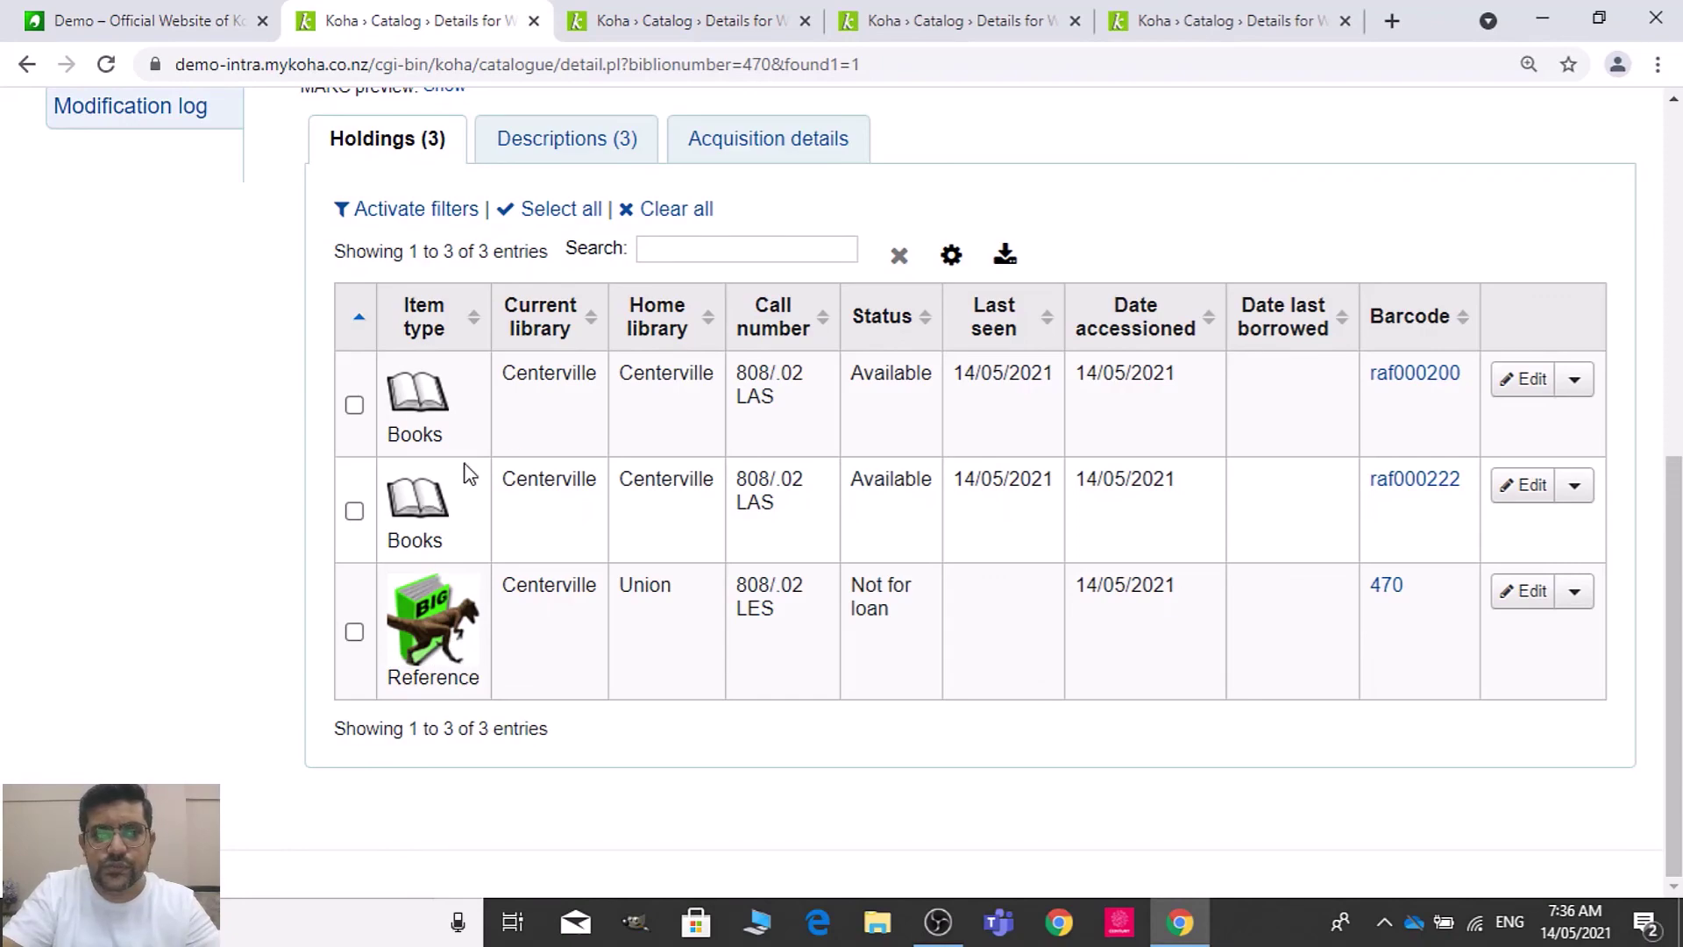
mouse_move(1669, 568)
left_mouse_down()
mouse_move(1664, 224)
mouse_move(1664, 290)
left_mouse_up()
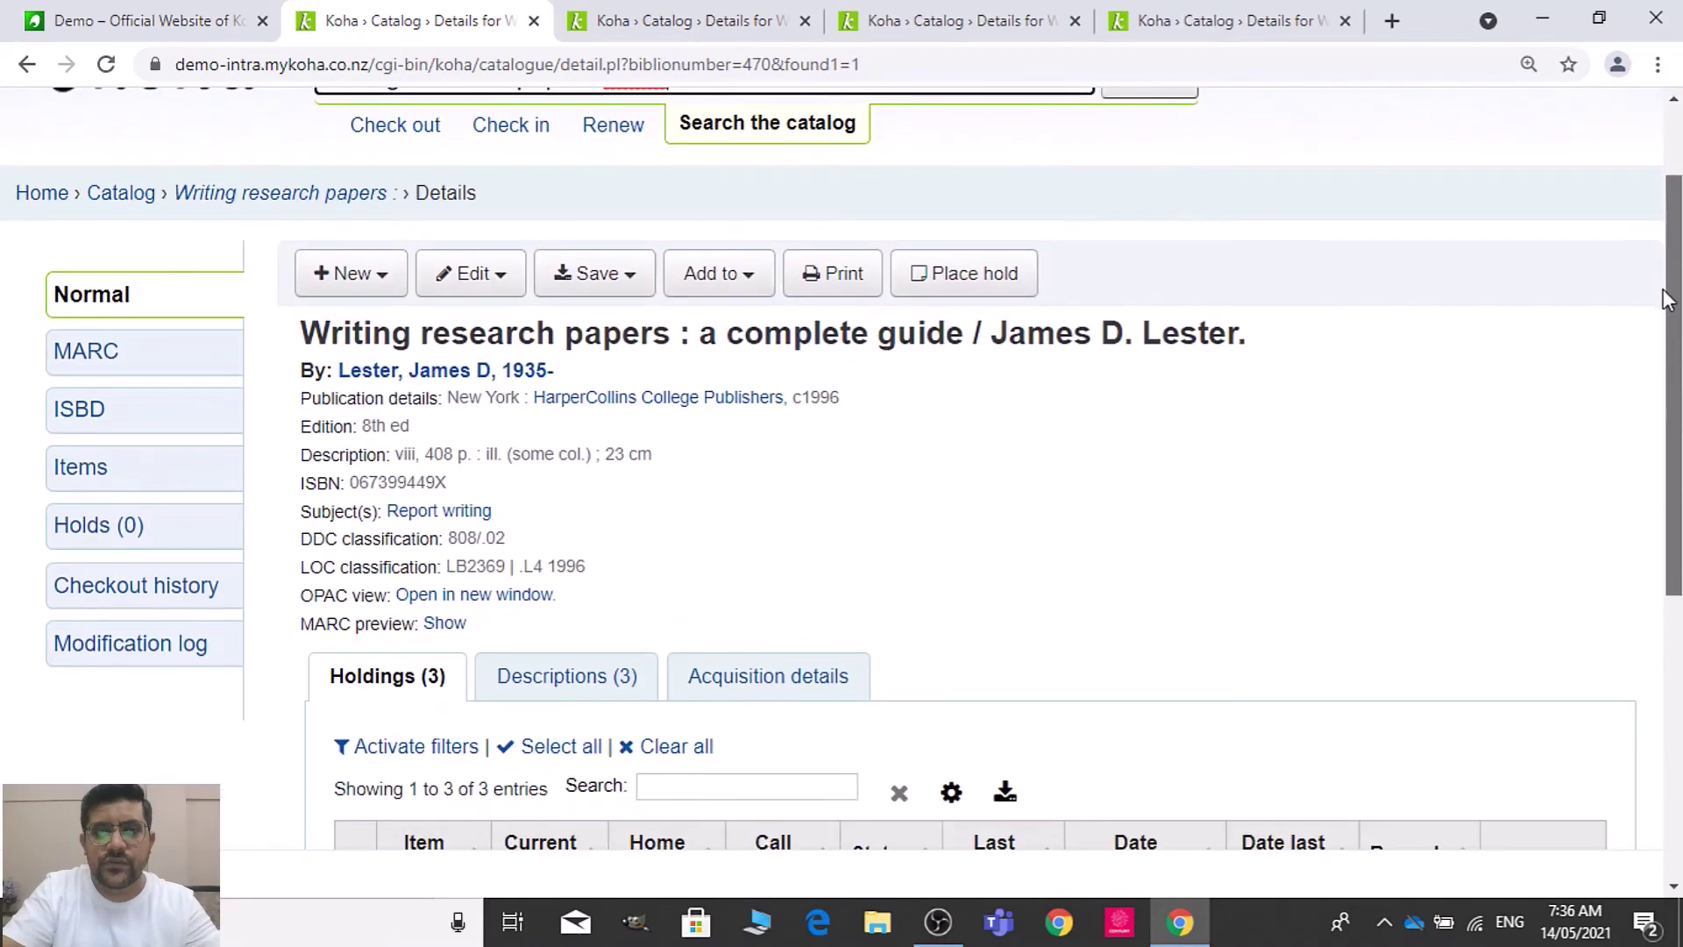